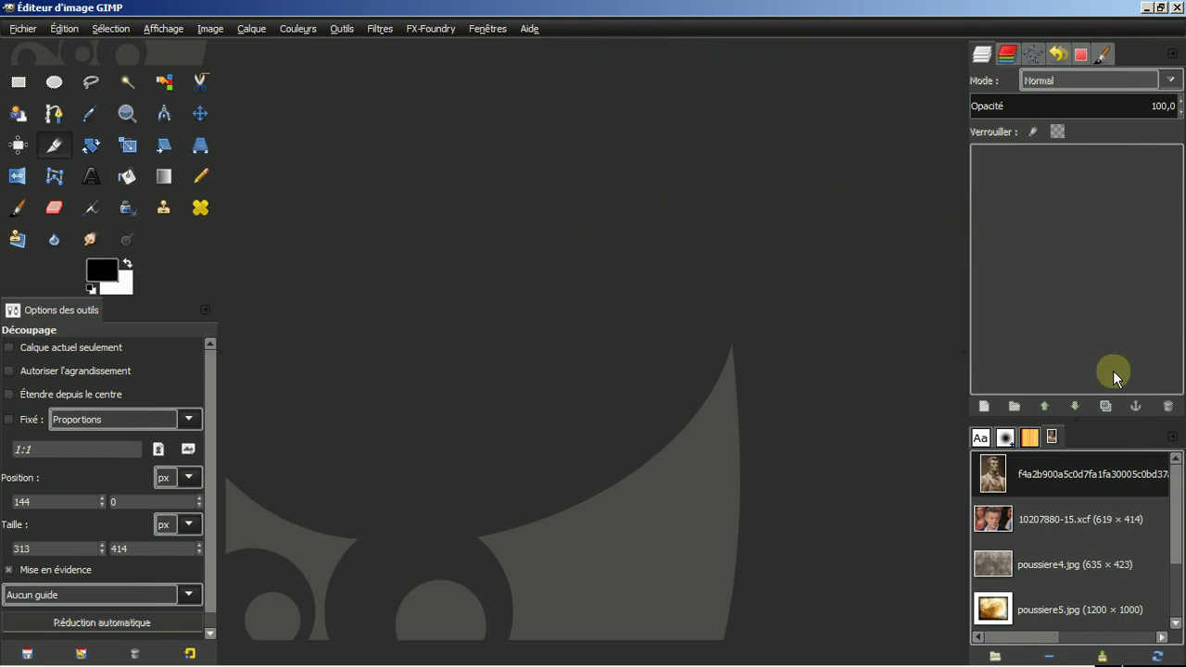
Open the statue image and 10207880-15.xcf from the document history, and add an alpha channel to the portrait's layer
double_click(1082, 475)
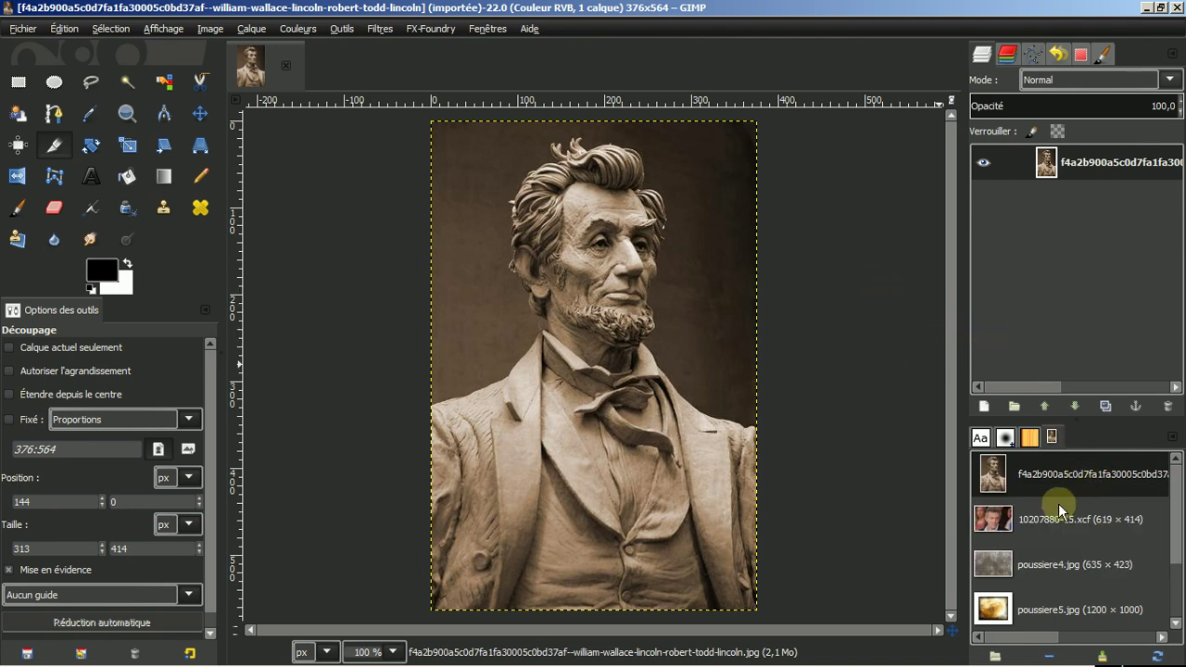
double_click(1039, 521)
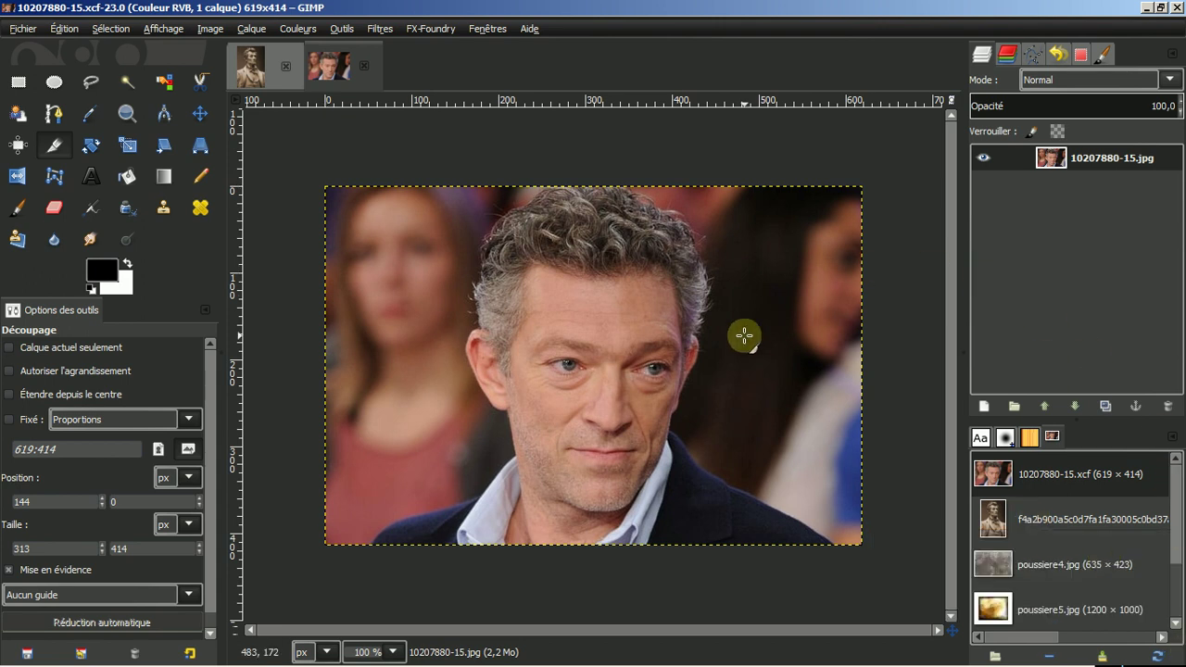
right_click(1100, 166)
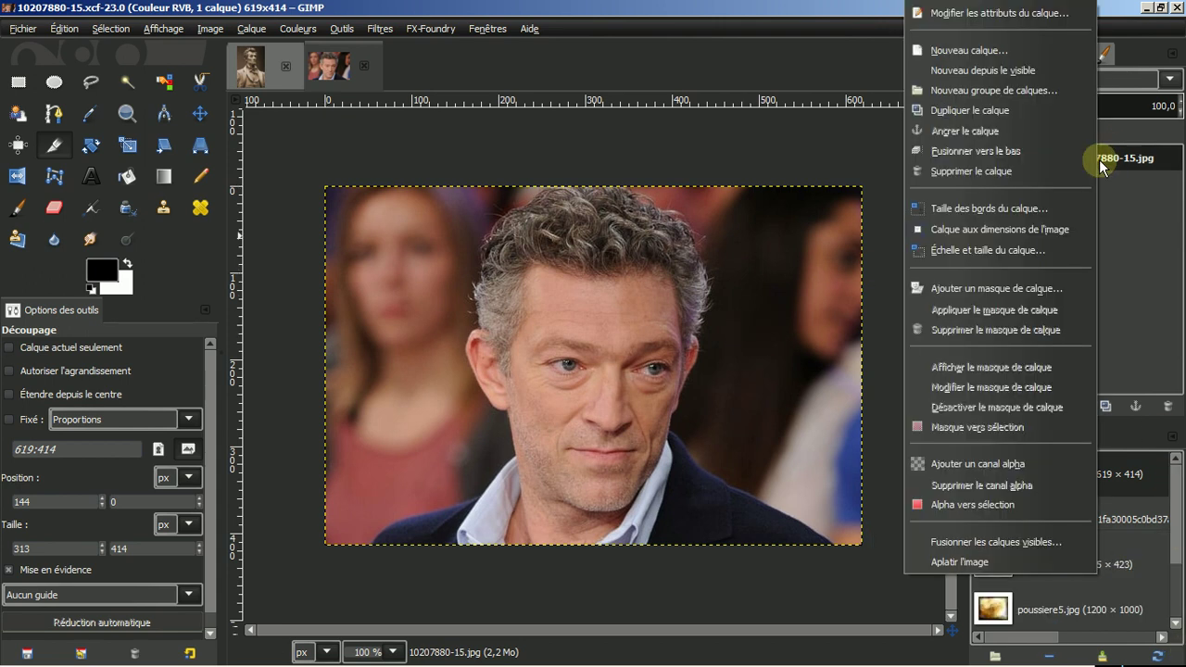
left_click(981, 462)
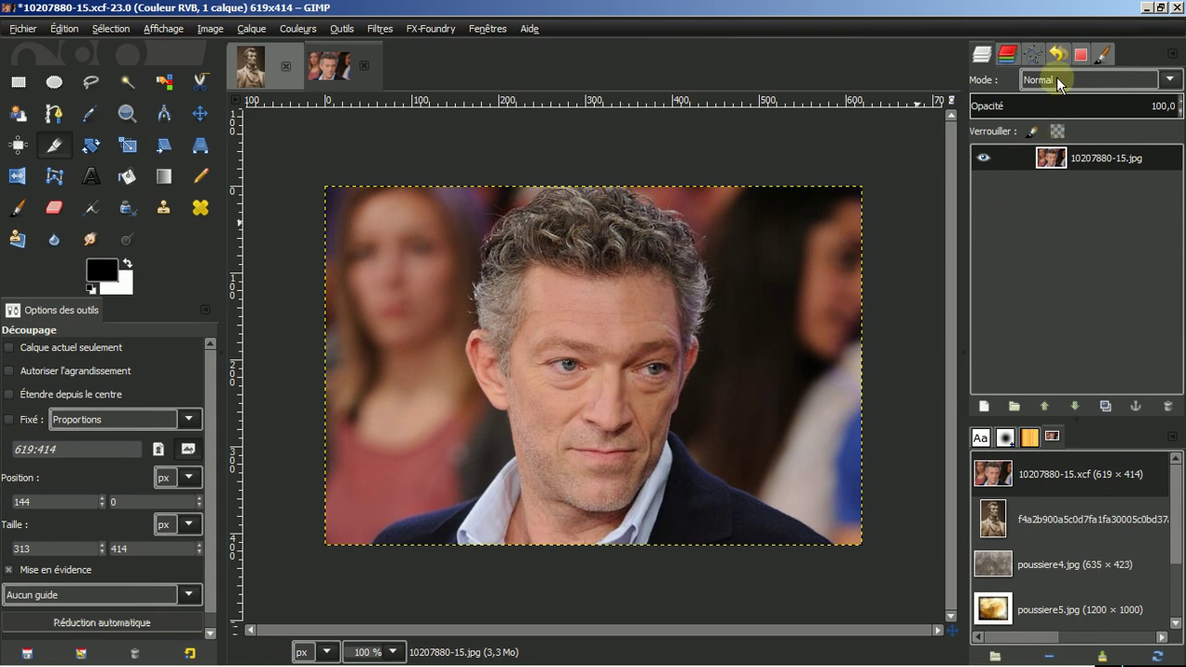
Create a selection from the saved path outlining the man's head in the portrait
left_click(1028, 54)
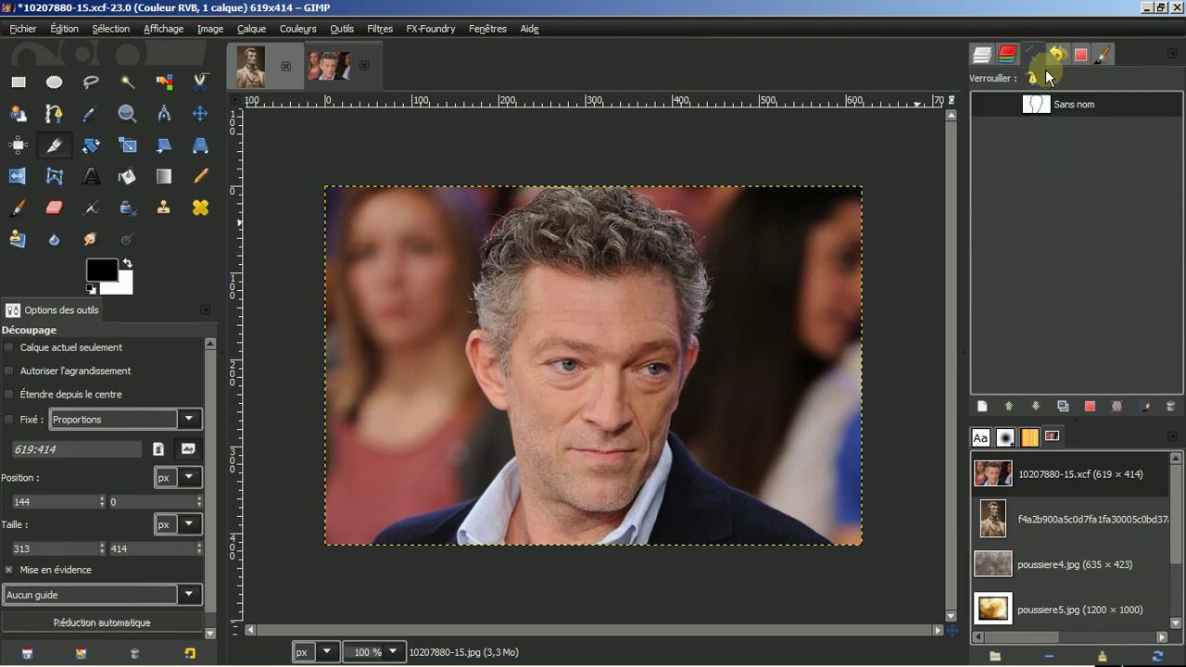
left_click(1087, 404)
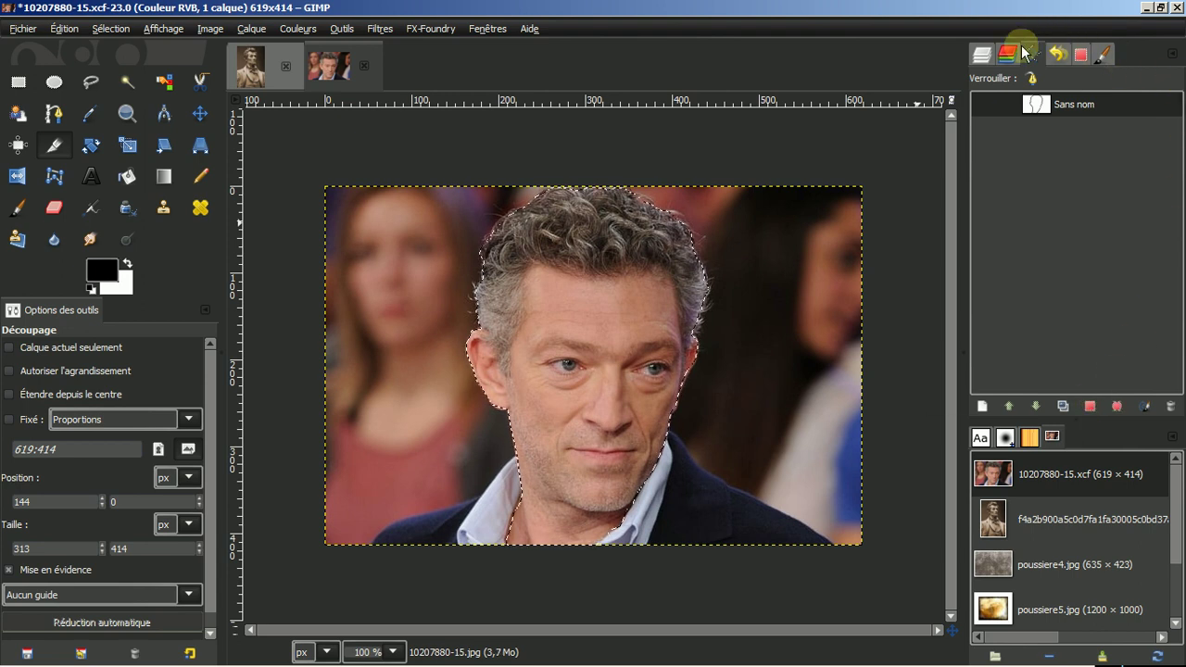
left_click(981, 54)
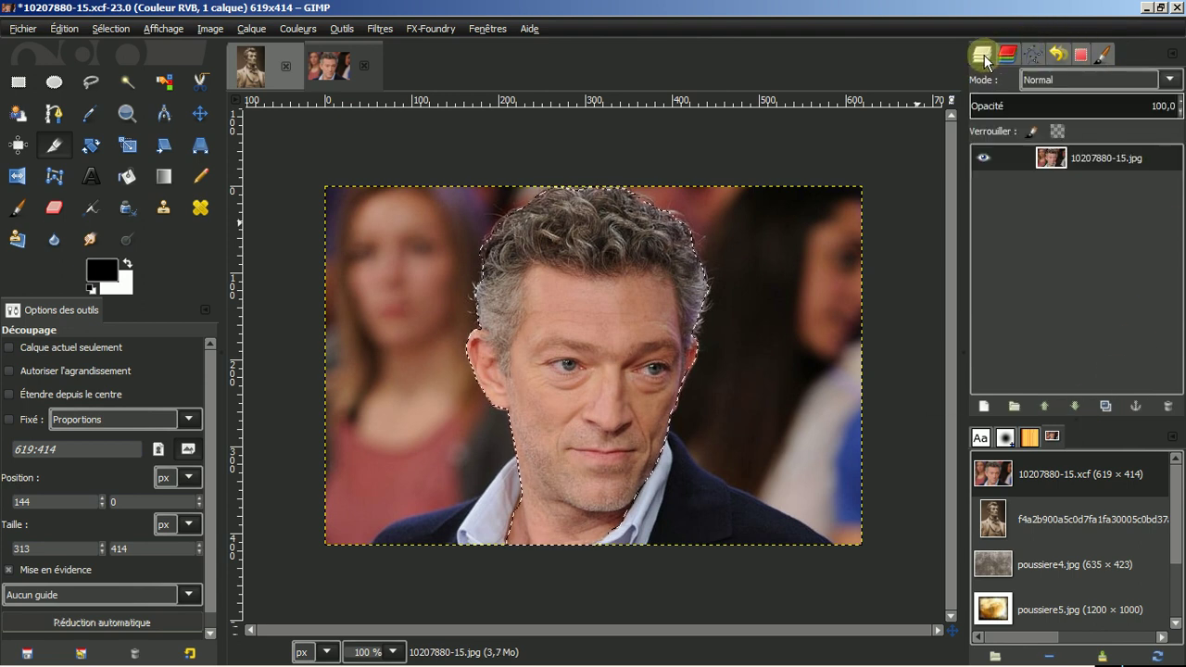
Invert the selection, delete the background around the man's head, and clear the selection
left_click(62, 29)
mouse_move(116, 34)
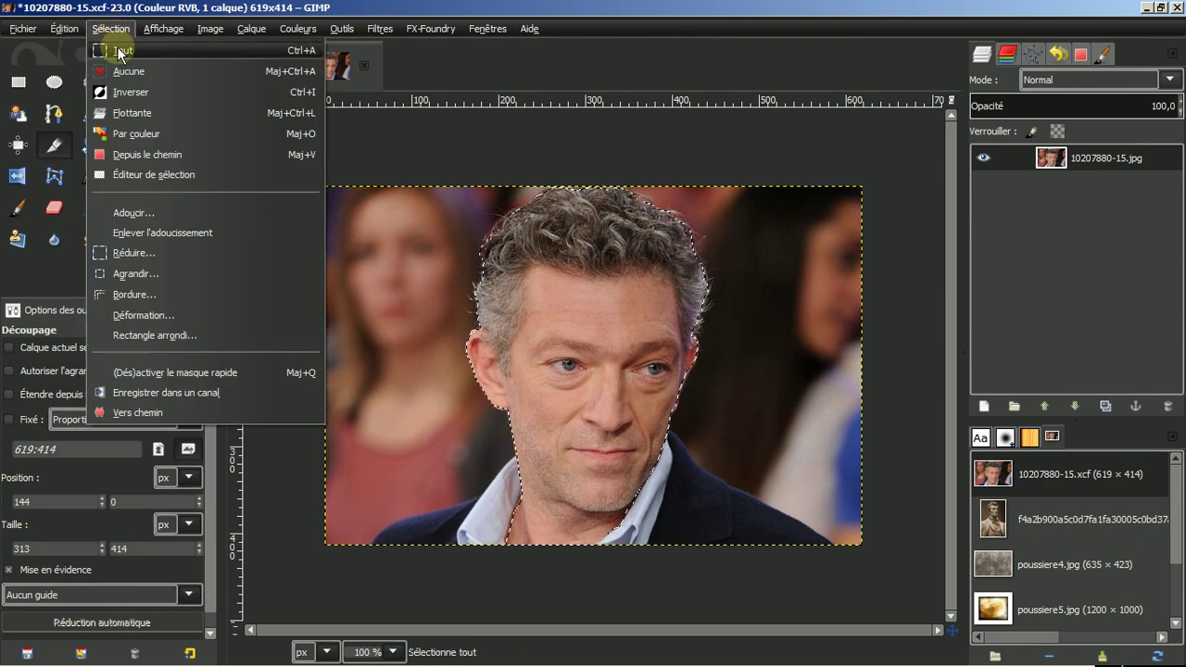
left_click(132, 93)
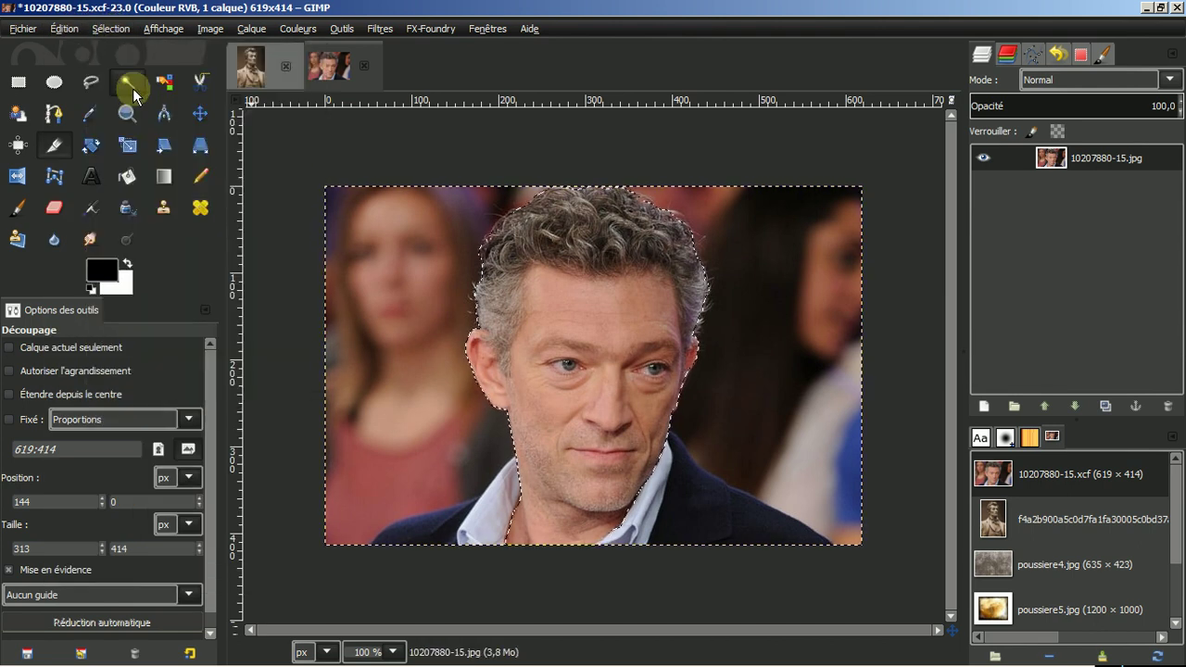
key("Delete")
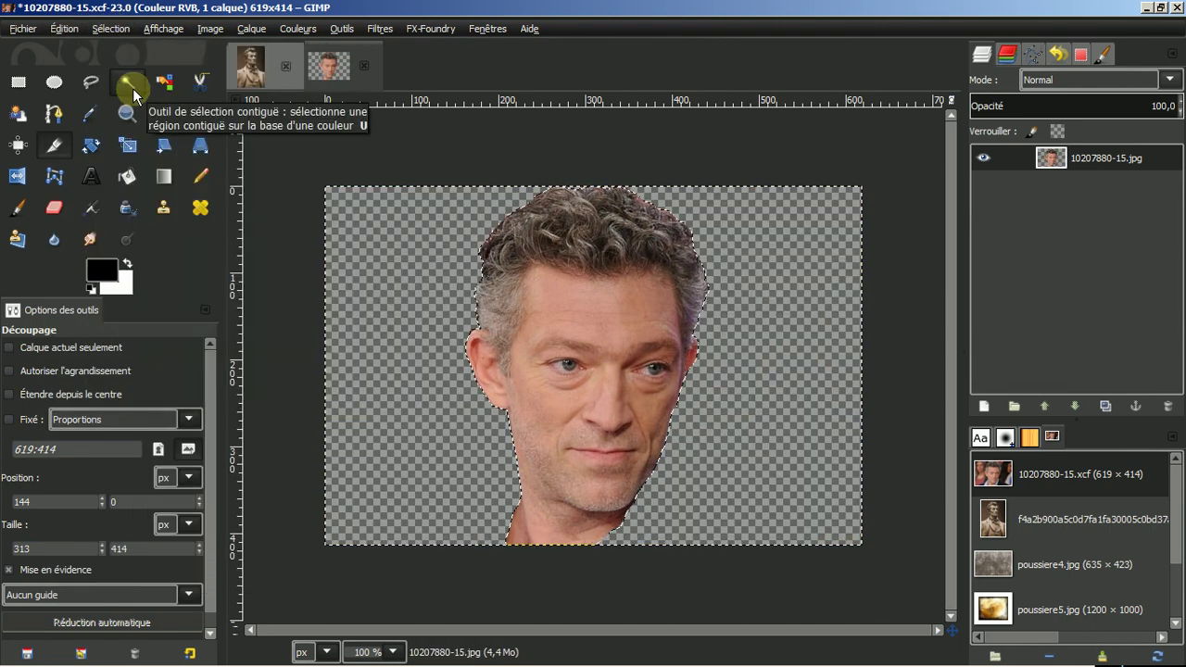
left_click(112, 28)
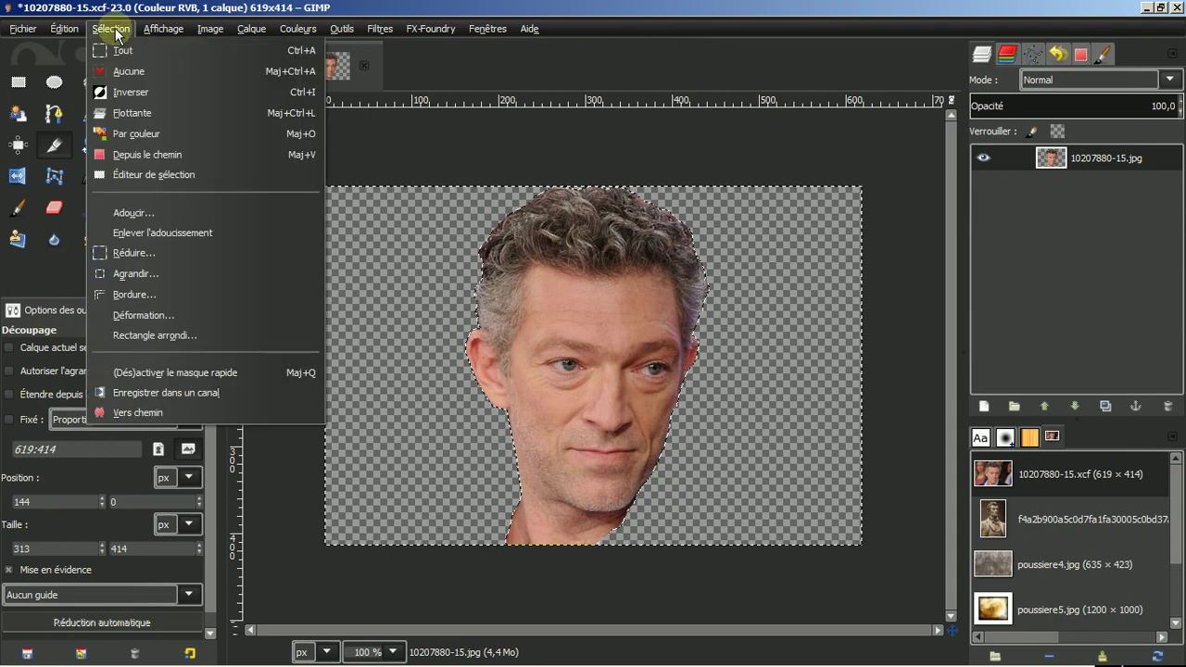
left_click(122, 68)
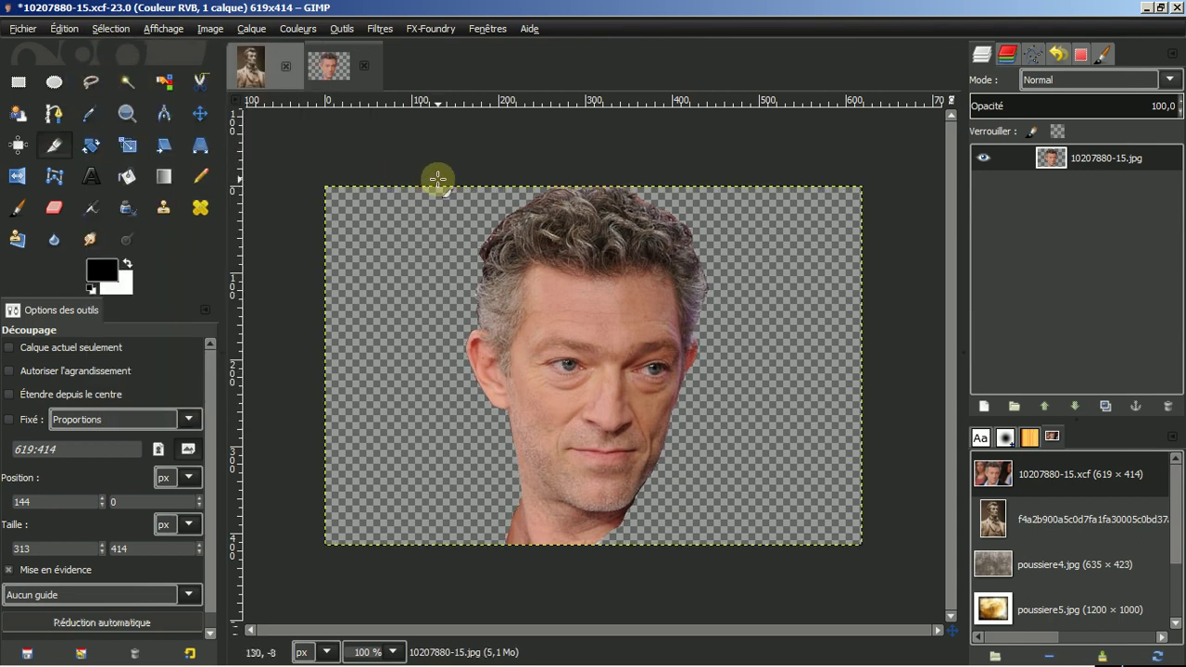
Crop the portrait image closely around the cut-out head to about 328 × 414 px
left_click_drag(436, 180, 734, 574)
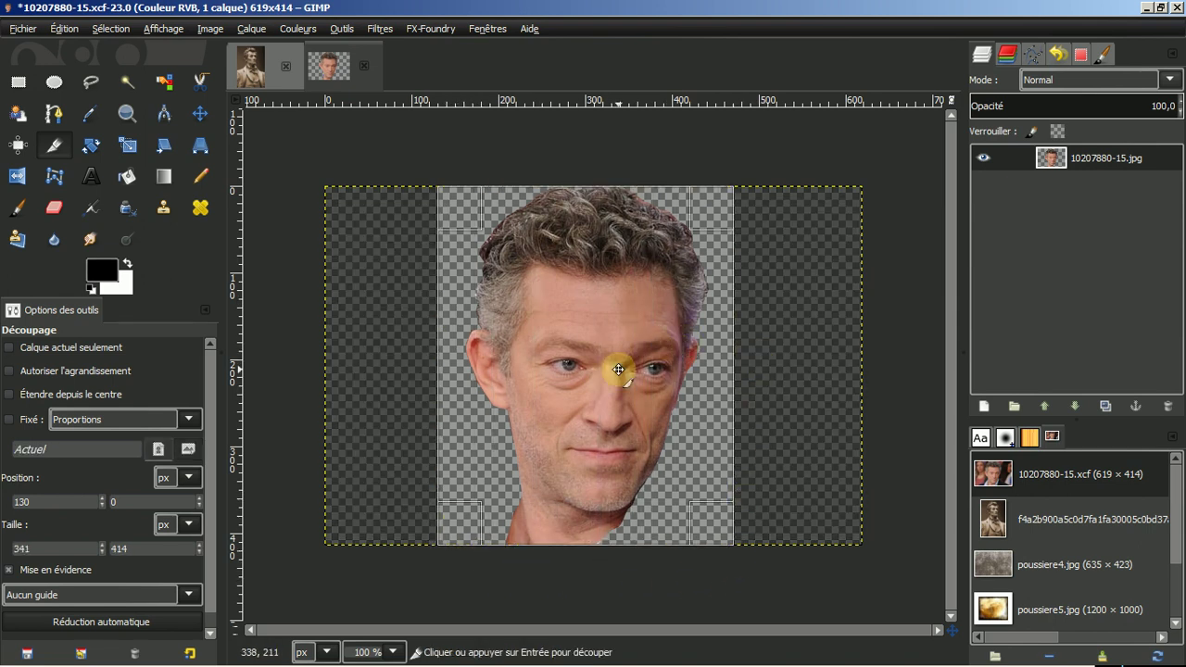
left_click_drag(453, 349, 465, 350)
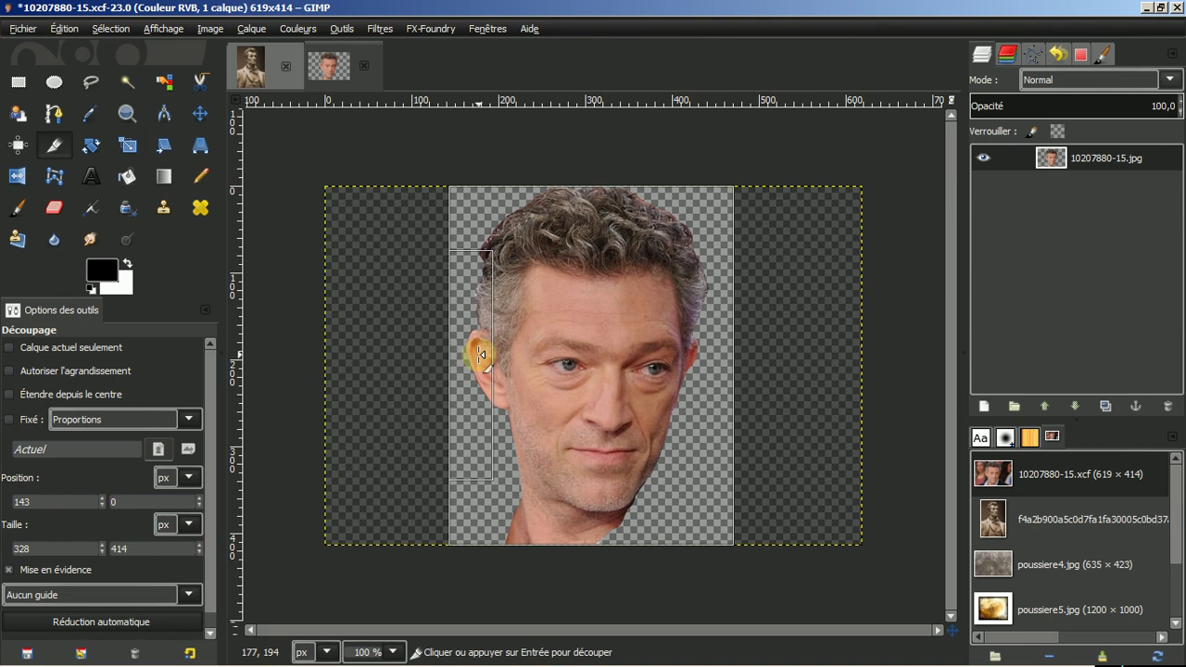
left_click(596, 361)
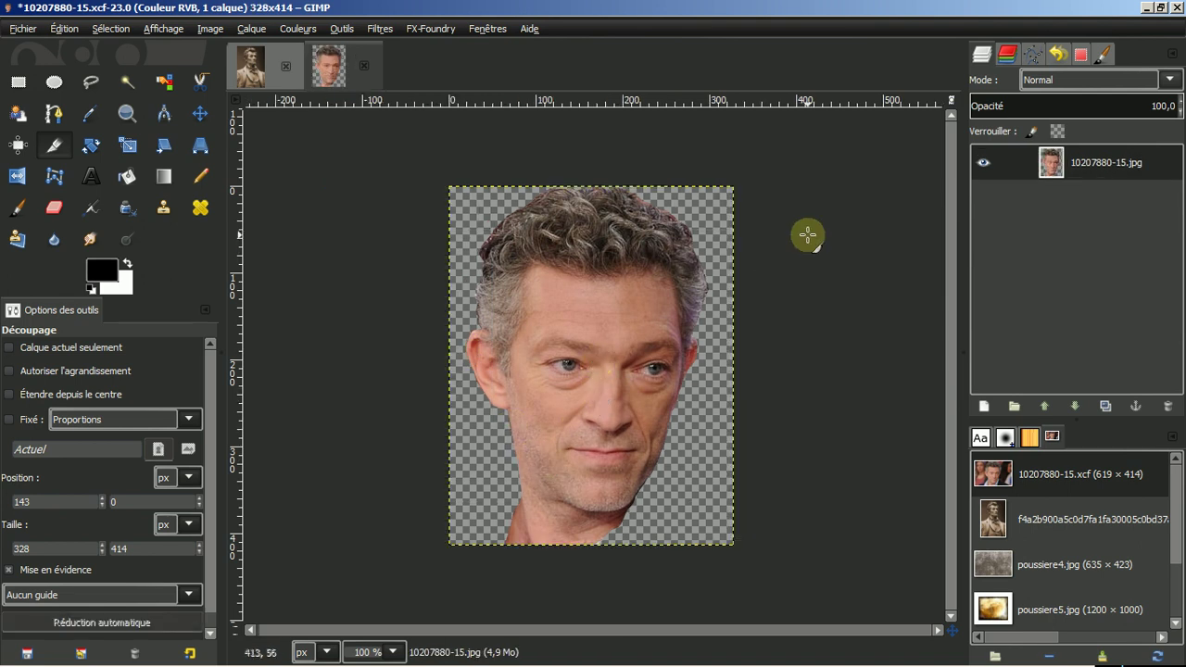
Copy the cropped head and paste it as a new layer in the statue image
left_click(63, 29)
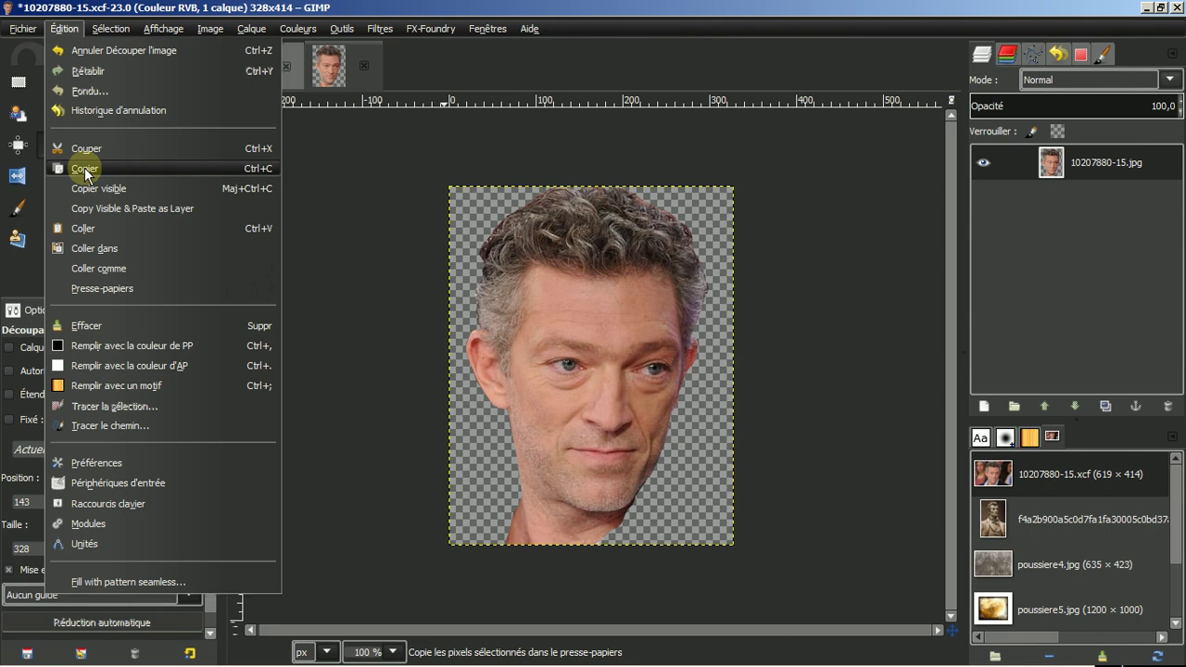
left_click(81, 167)
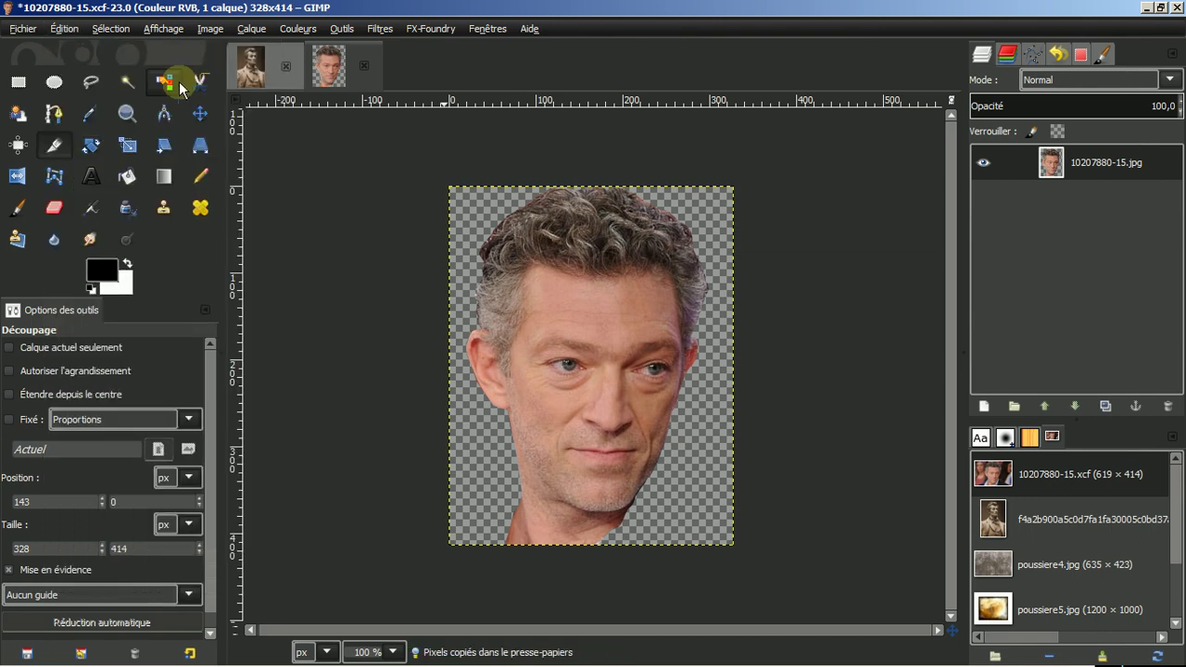
left_click(248, 67)
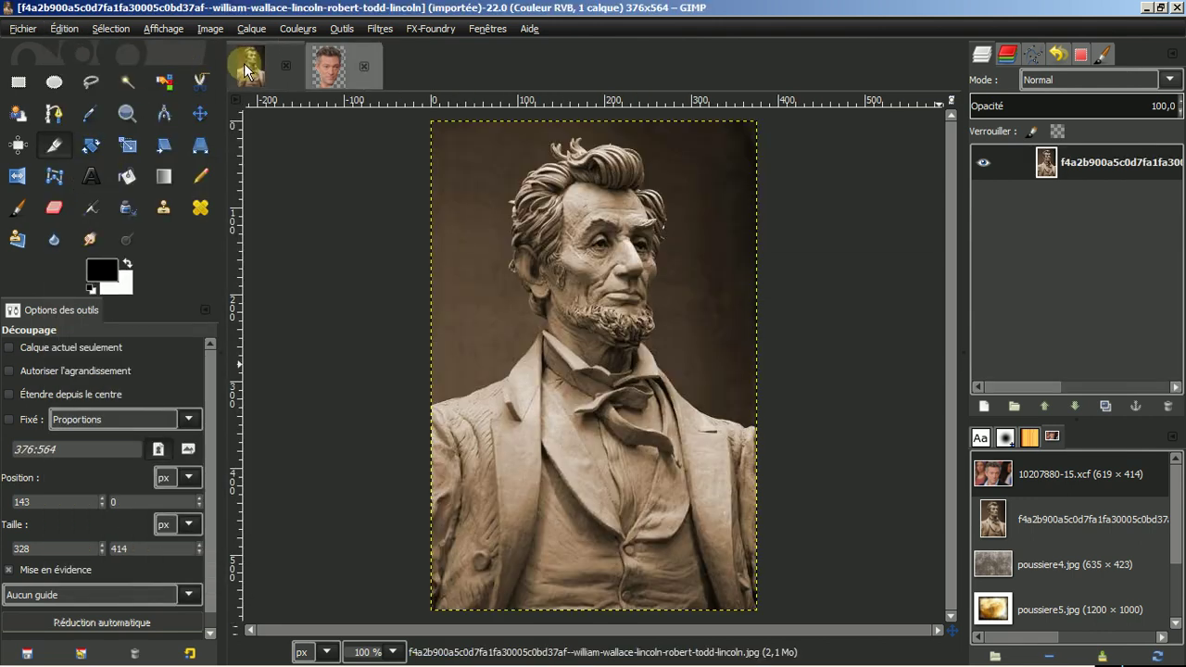
left_click(64, 29)
mouse_move(89, 274)
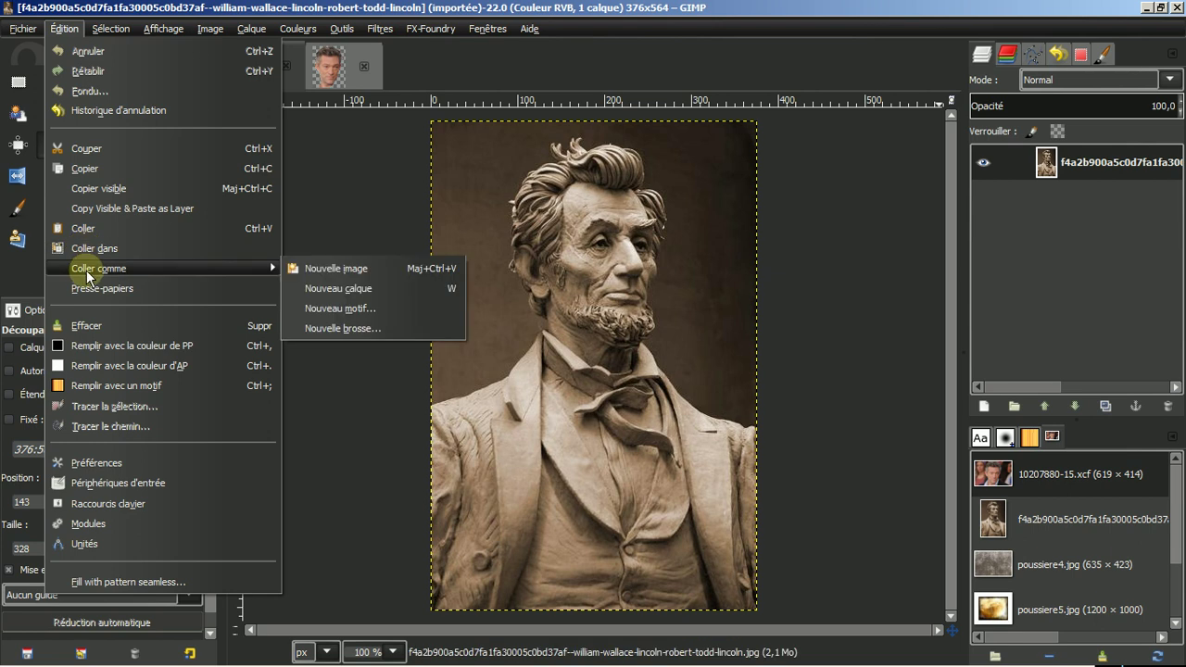
left_click(315, 289)
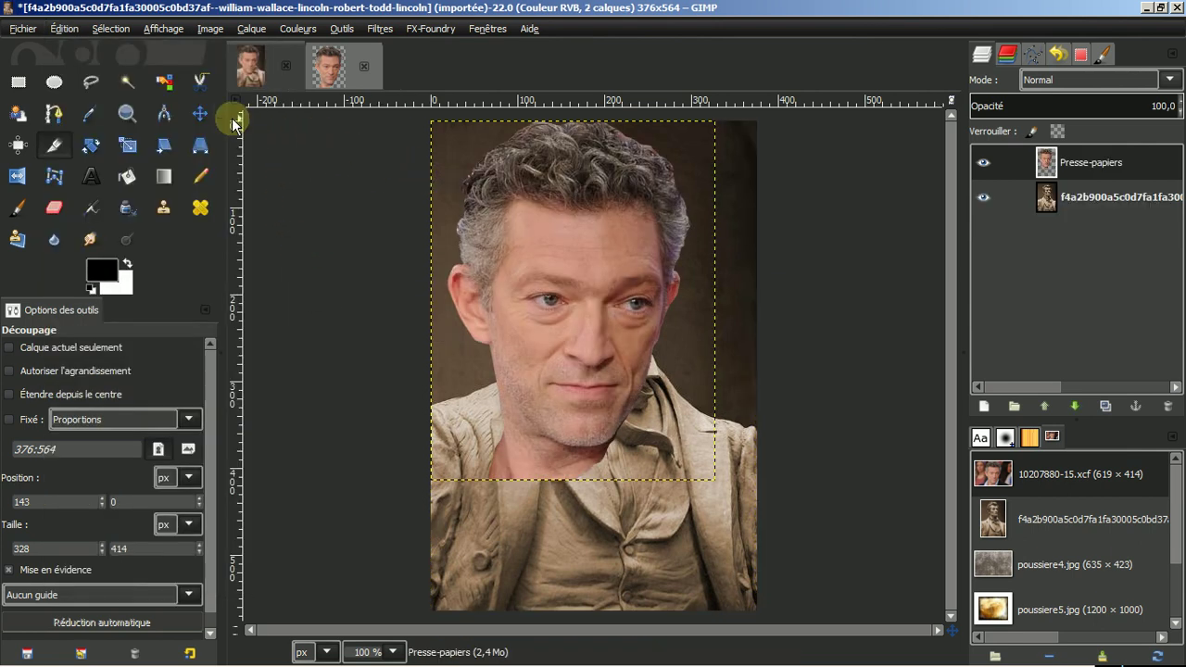
Shift the pasted head down with the Move tool set to the active layer, and scale it proportionally to about 227 × 286 px
left_click(199, 113)
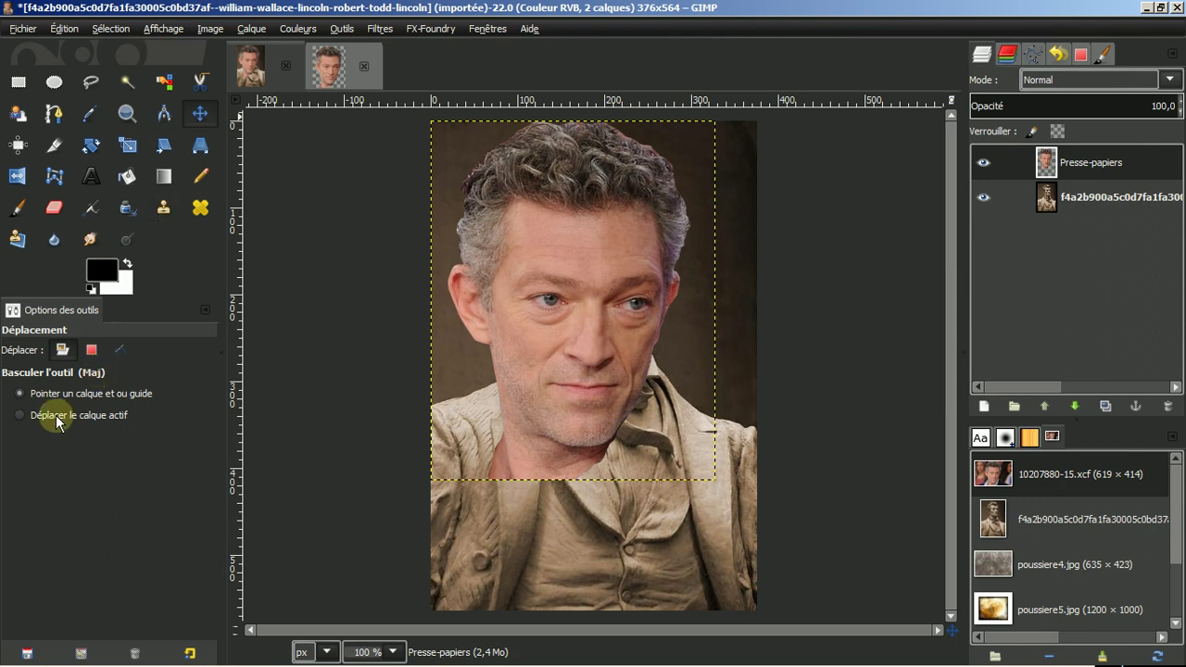
left_click_drag(574, 255, 570, 318)
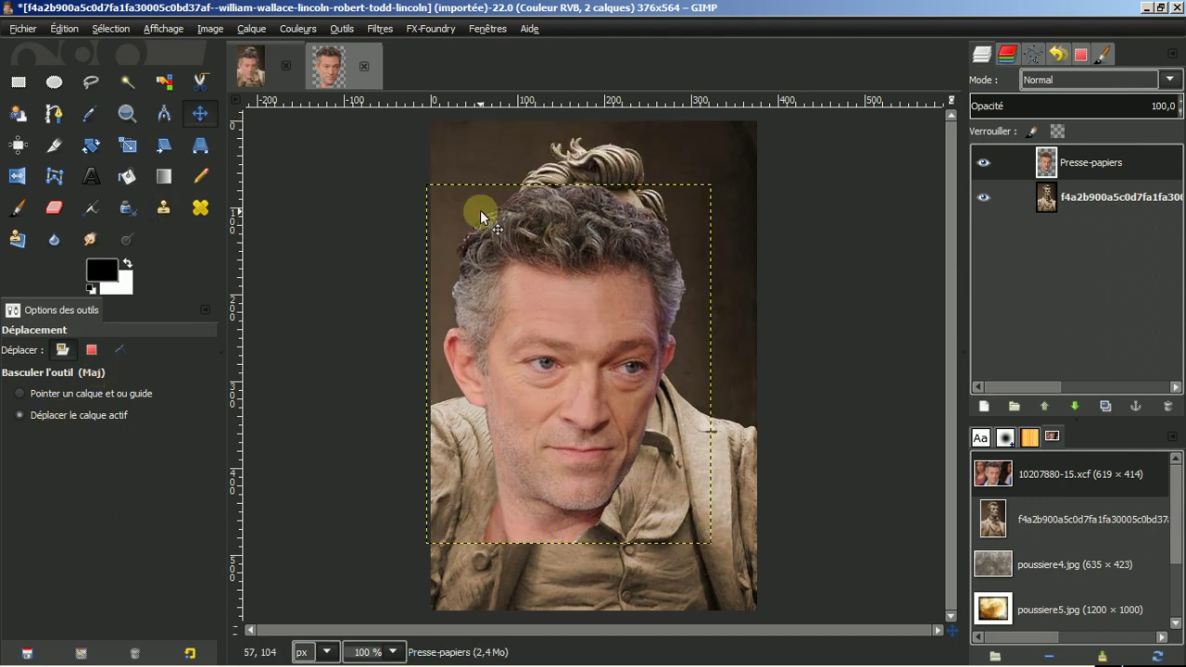
left_click(129, 148)
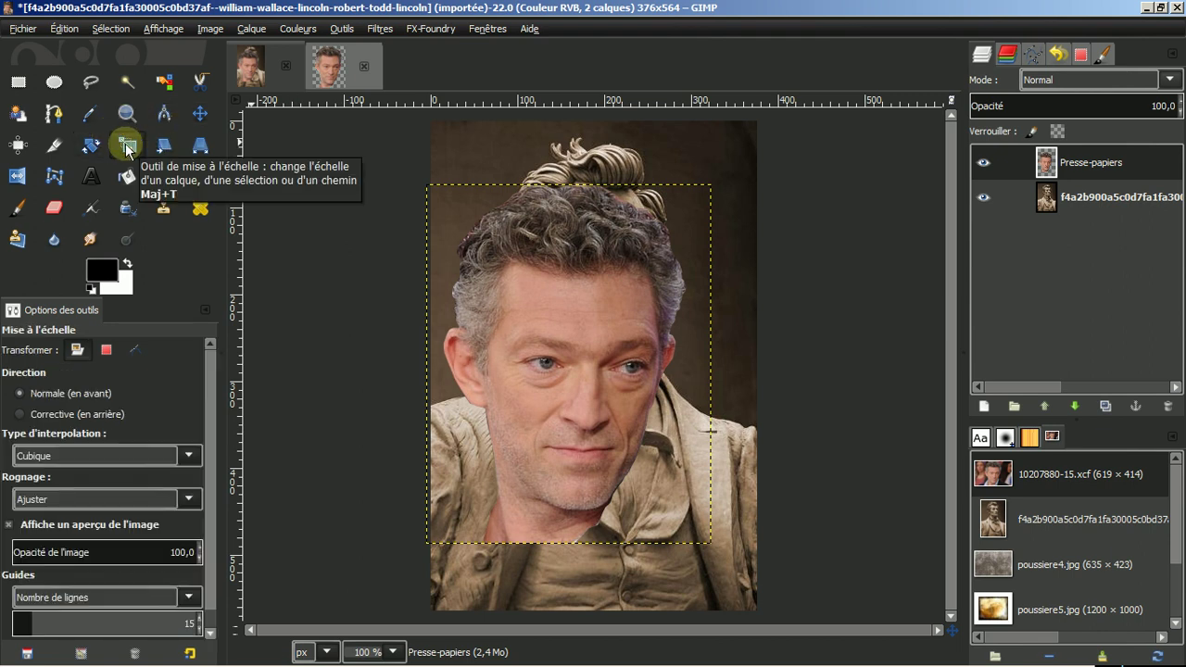
left_click(536, 271)
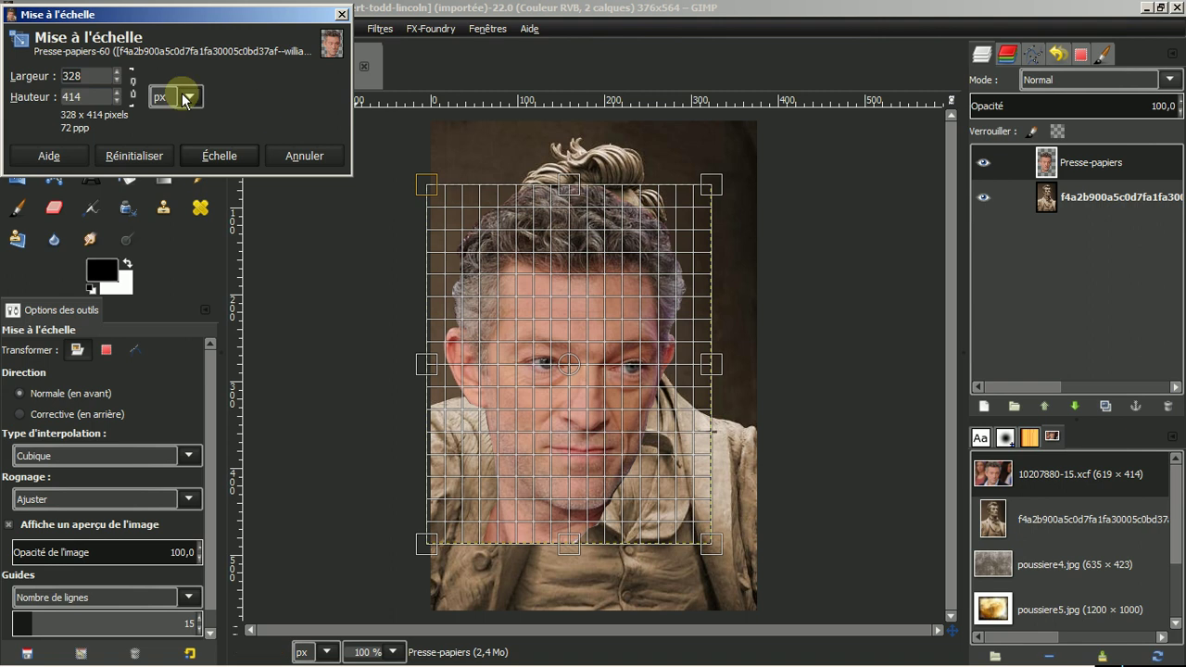
left_click(135, 91)
left_click(717, 186)
left_click_drag(711, 188, 521, 302)
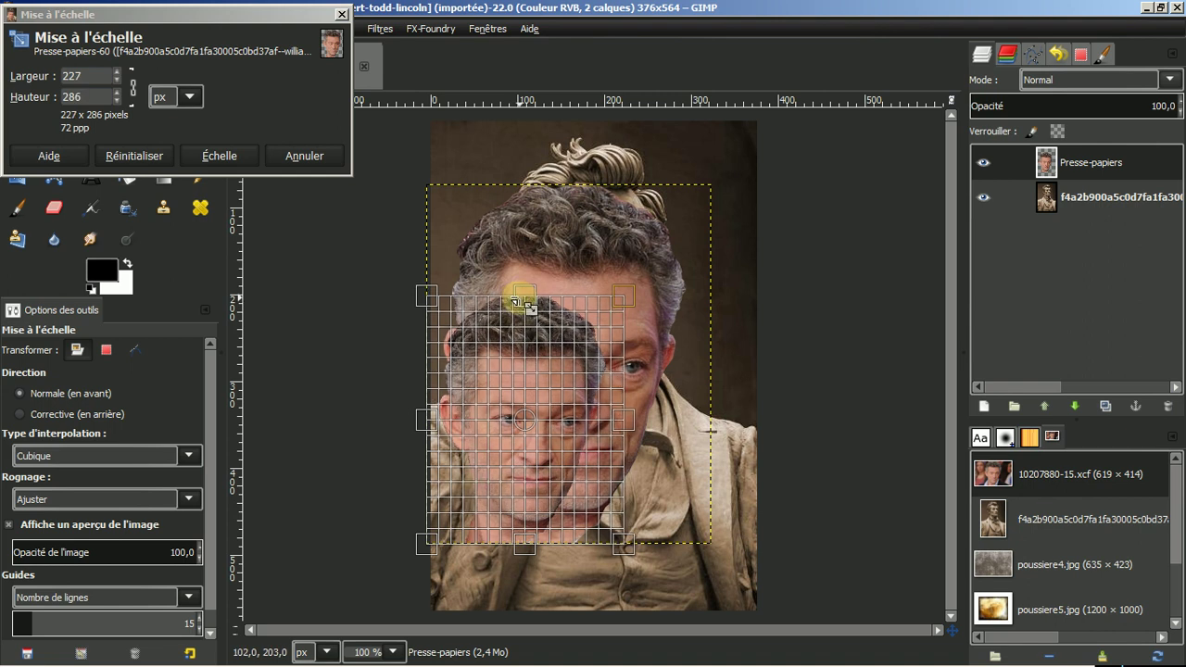
left_click(222, 157)
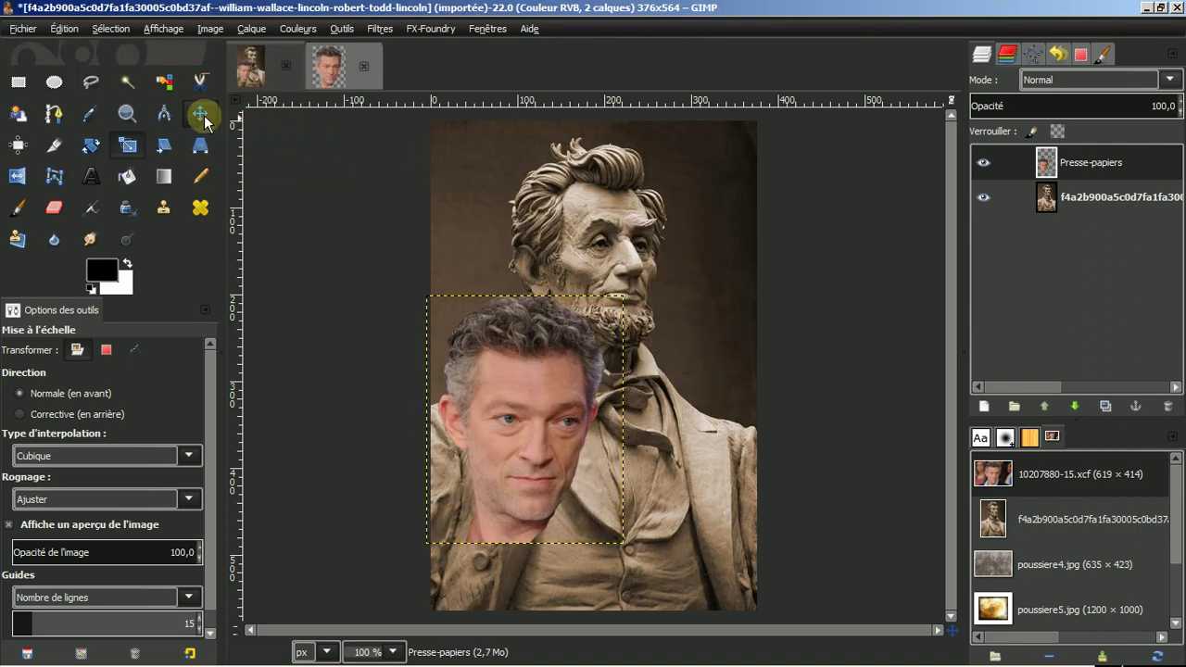
Move the head layer up beside the statue's head and scale it down slightly, keeping its proportions
left_click(202, 114)
left_click_drag(518, 421, 518, 238)
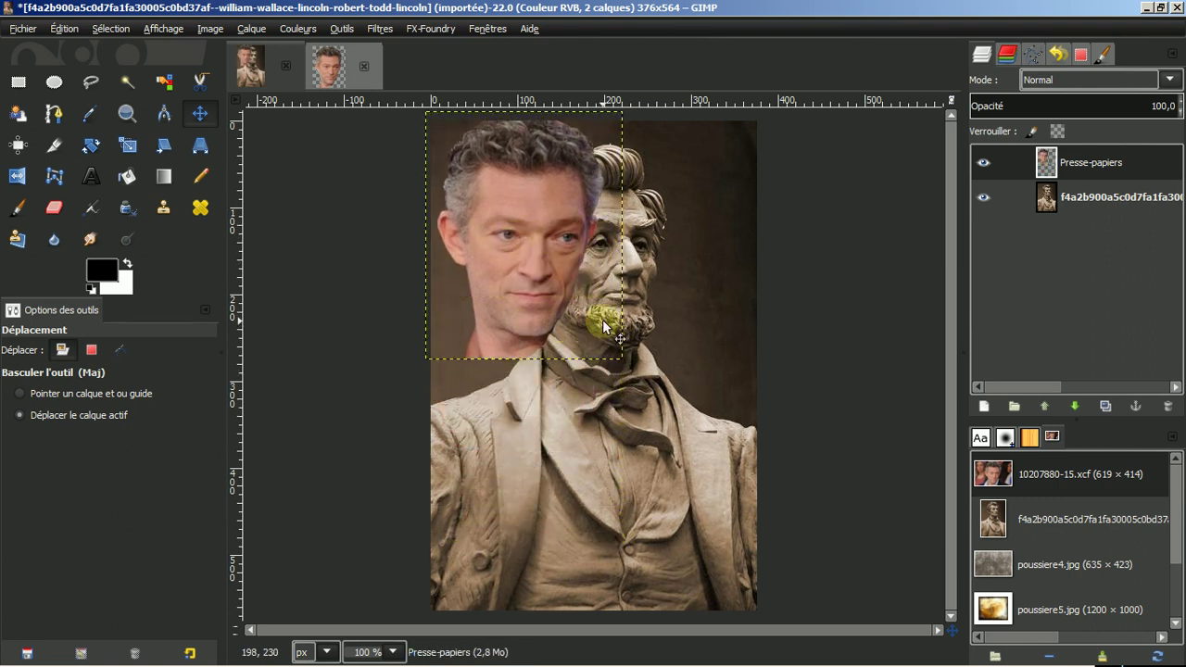
left_click(128, 144)
left_click(553, 233)
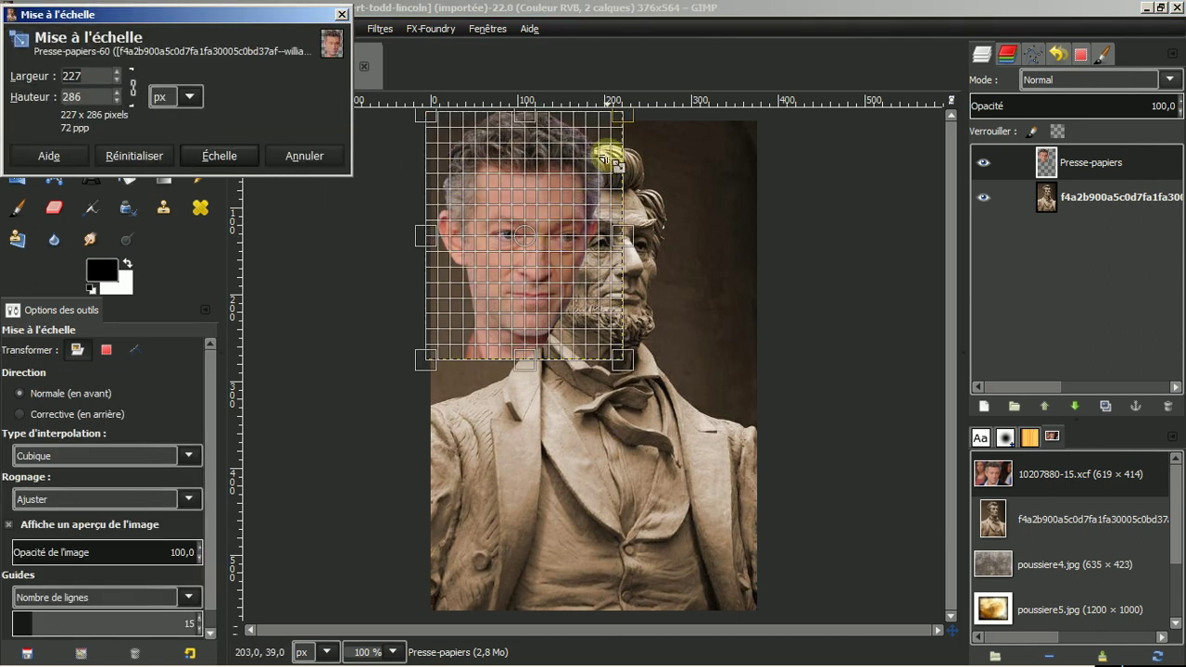
left_click_drag(623, 119, 615, 121)
left_click(246, 153)
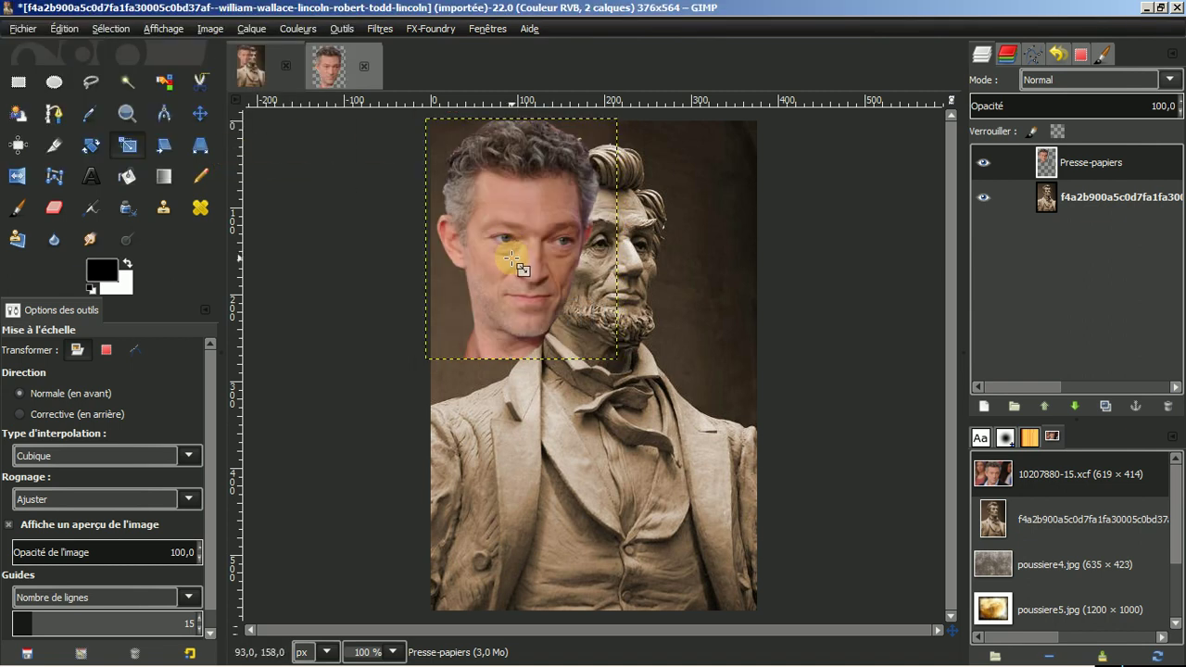
Position the head layer over the statue's face, with the neck meeting the collar
left_click(199, 111)
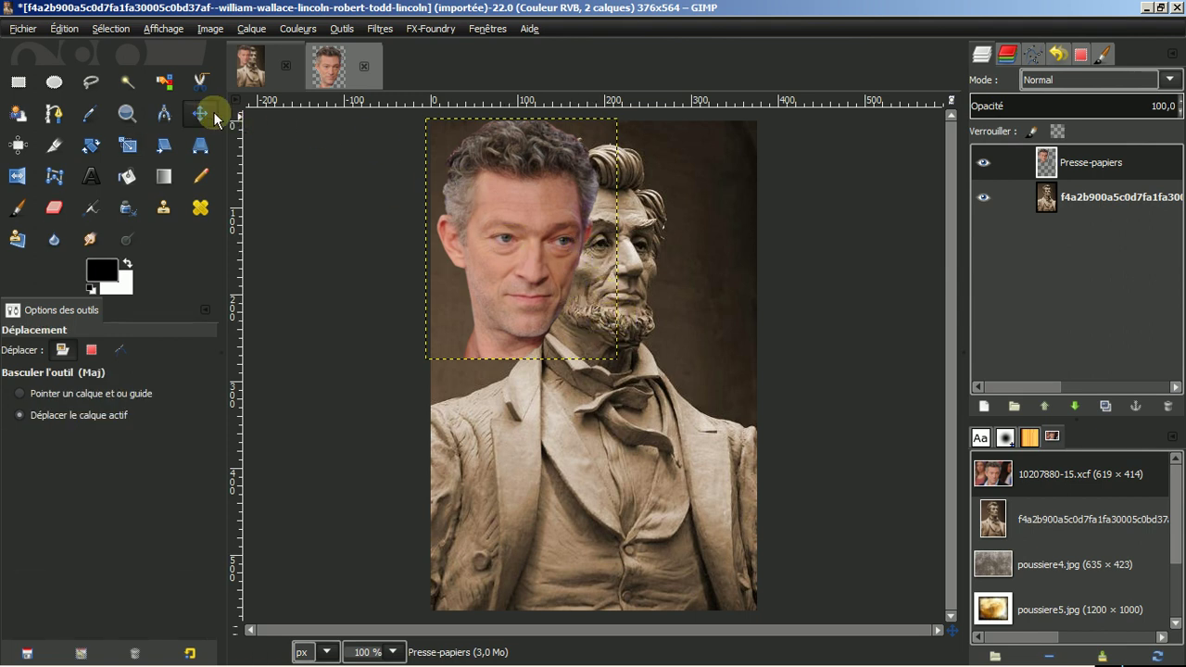
left_click_drag(516, 246, 595, 275)
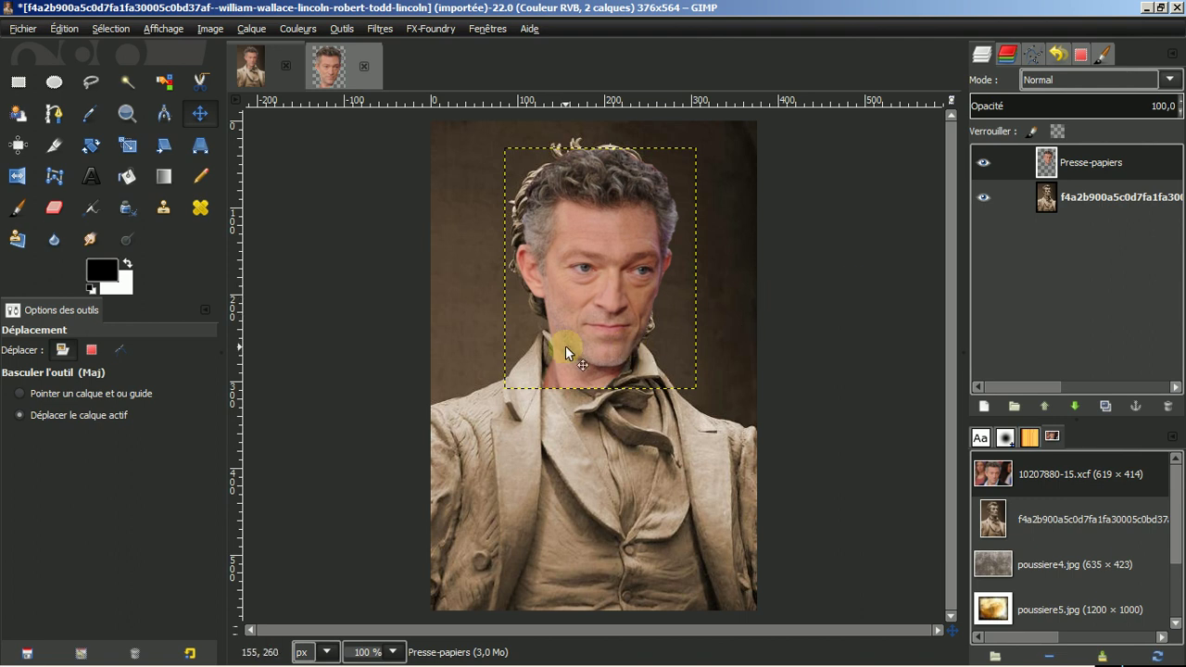
left_click_drag(581, 264, 586, 264)
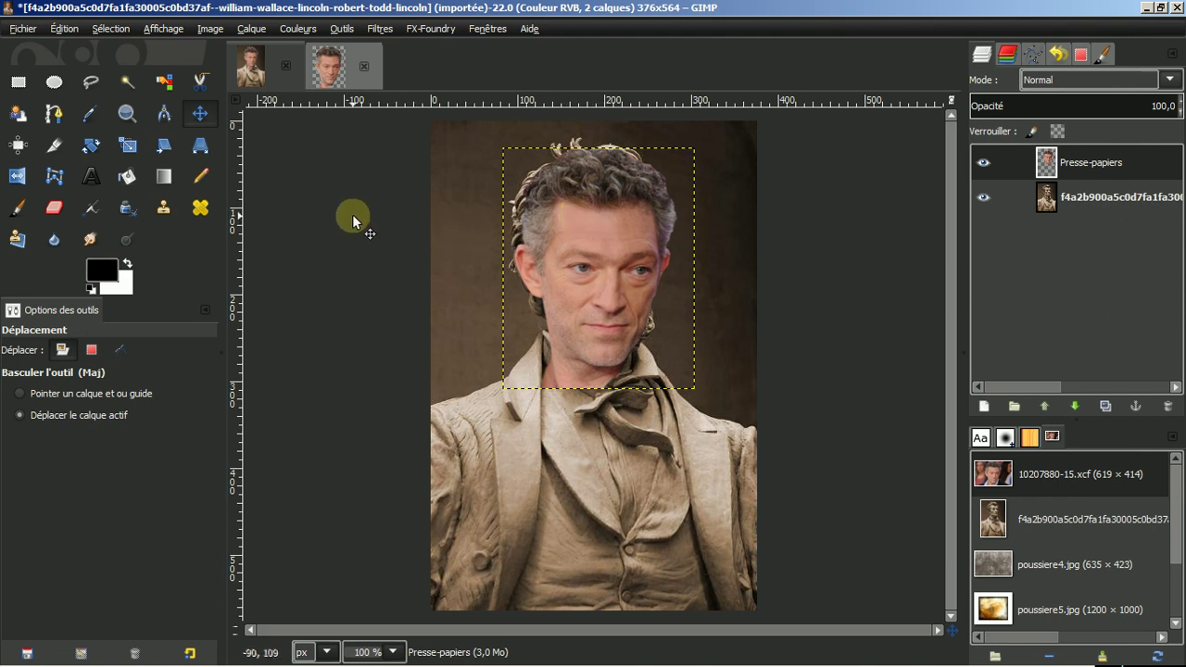
Rotate the head layer by about -4.06° and move it slightly up over the statue's head
left_click(90, 146)
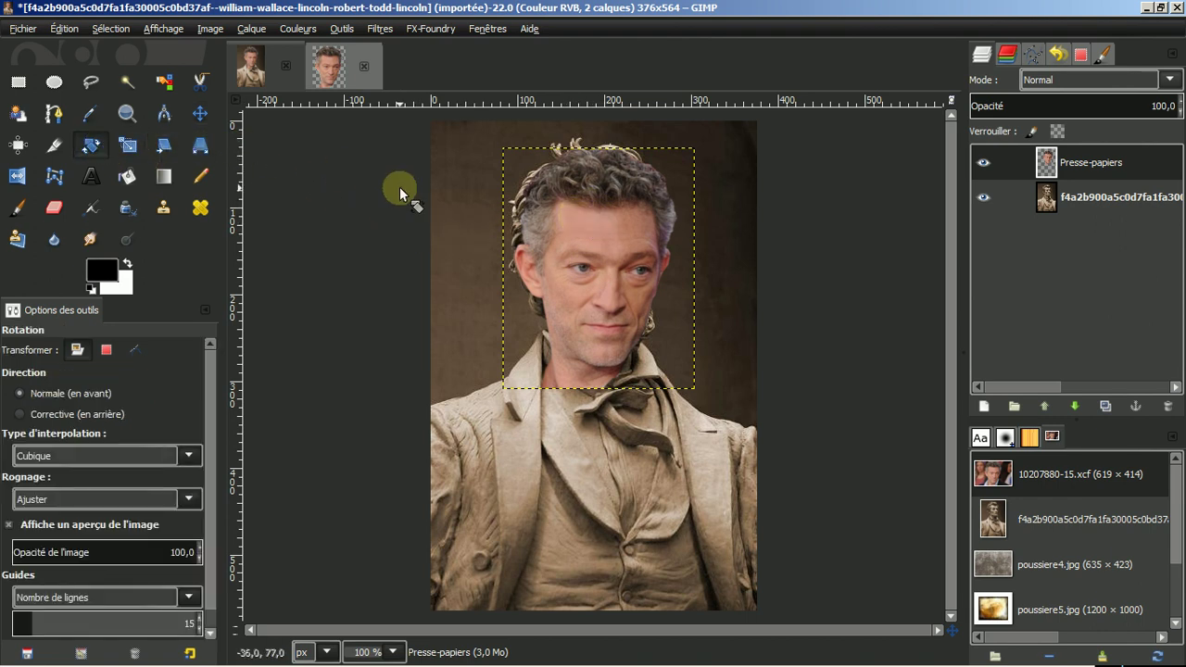
left_click(550, 239)
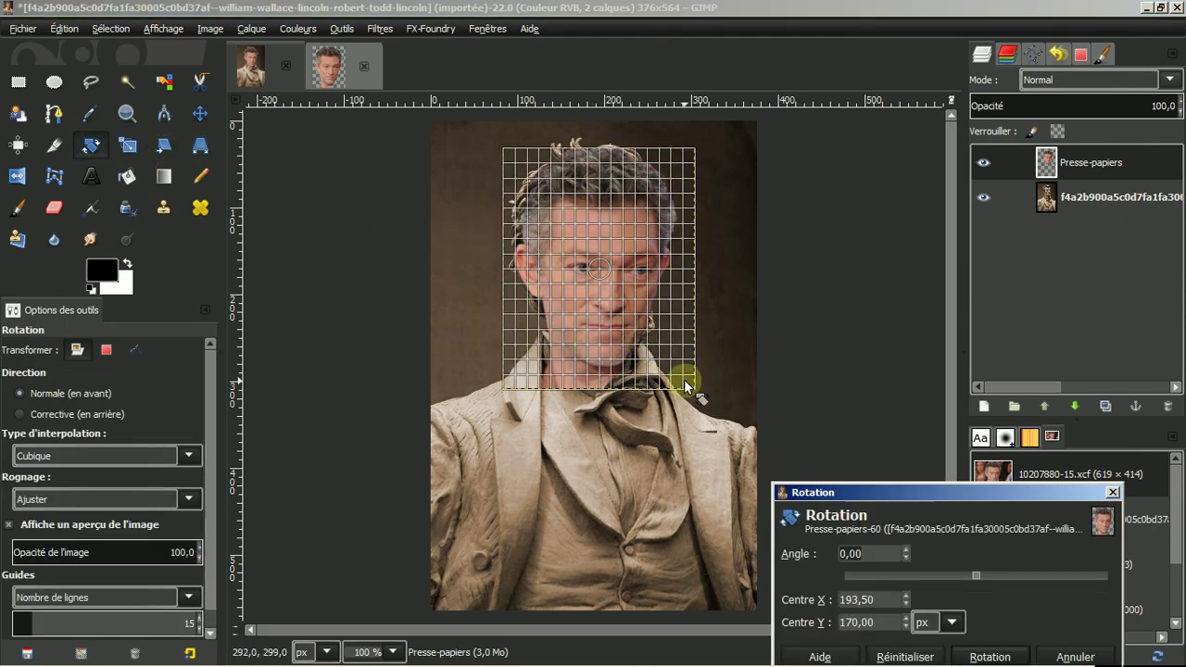
left_click_drag(685, 387, 697, 380)
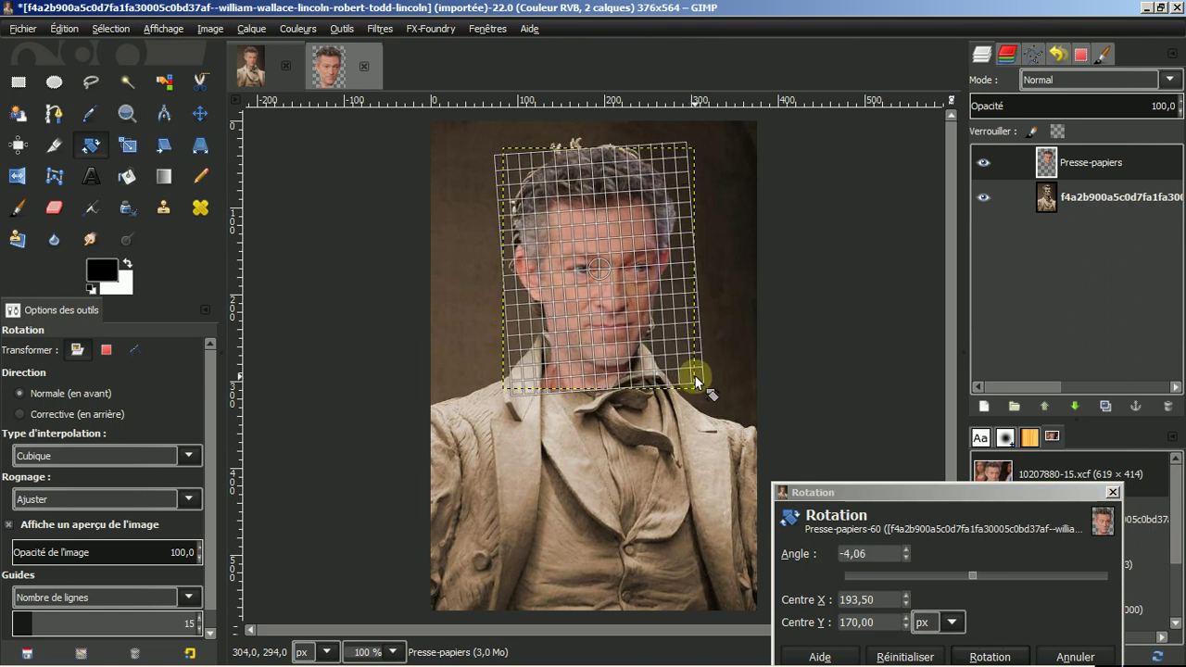
left_click(991, 654)
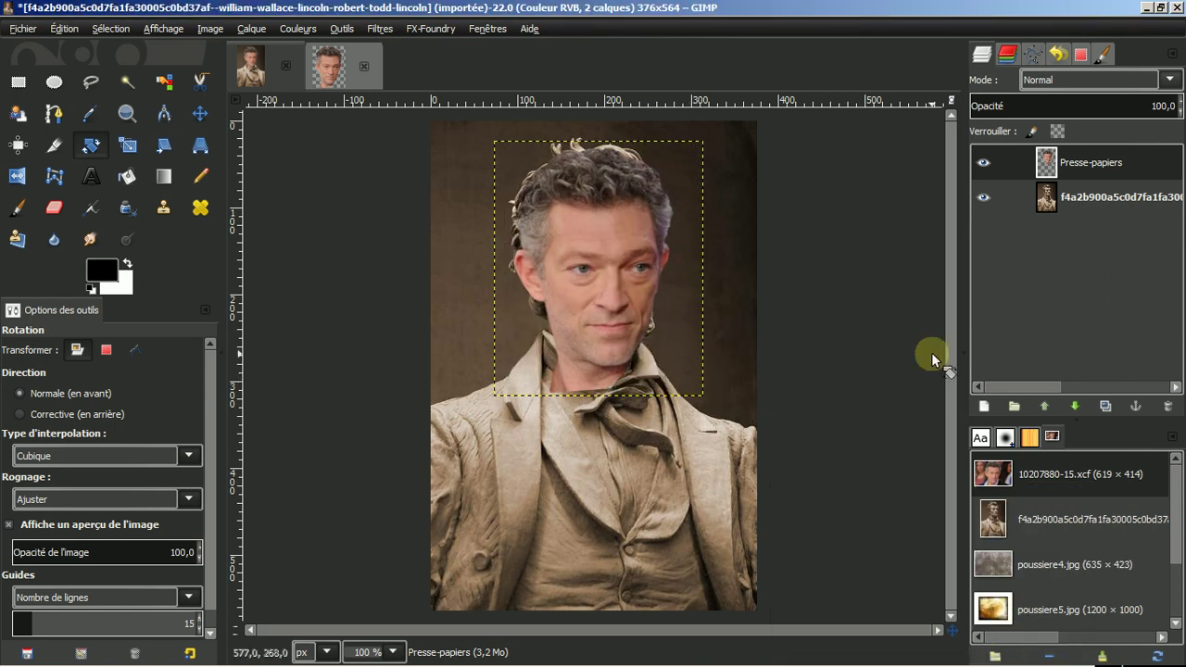
left_click(199, 113)
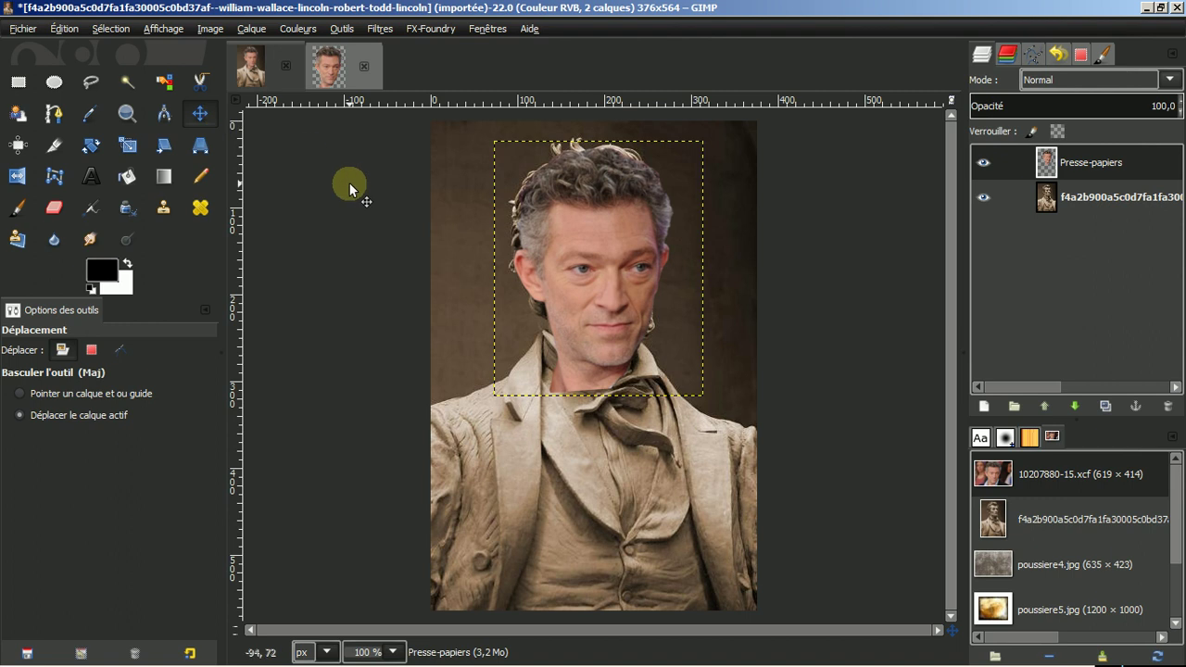
mouse_move(624, 290)
left_mouse_down()
mouse_move(635, 271)
mouse_move(619, 279)
left_mouse_up()
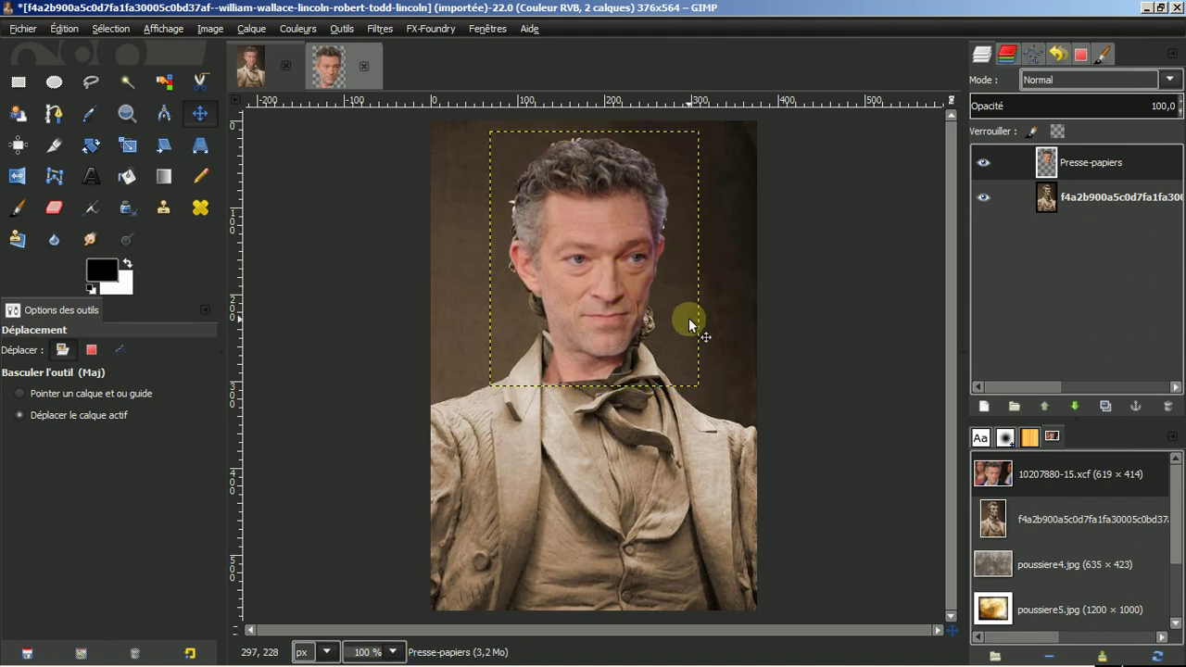
Erase the pasted neck below the chin with the Eraser, brush Hardness 050 at size 20, uncovering the statue's collar and scarf
key("ctrl")
scroll(684, 339, "up", 1)
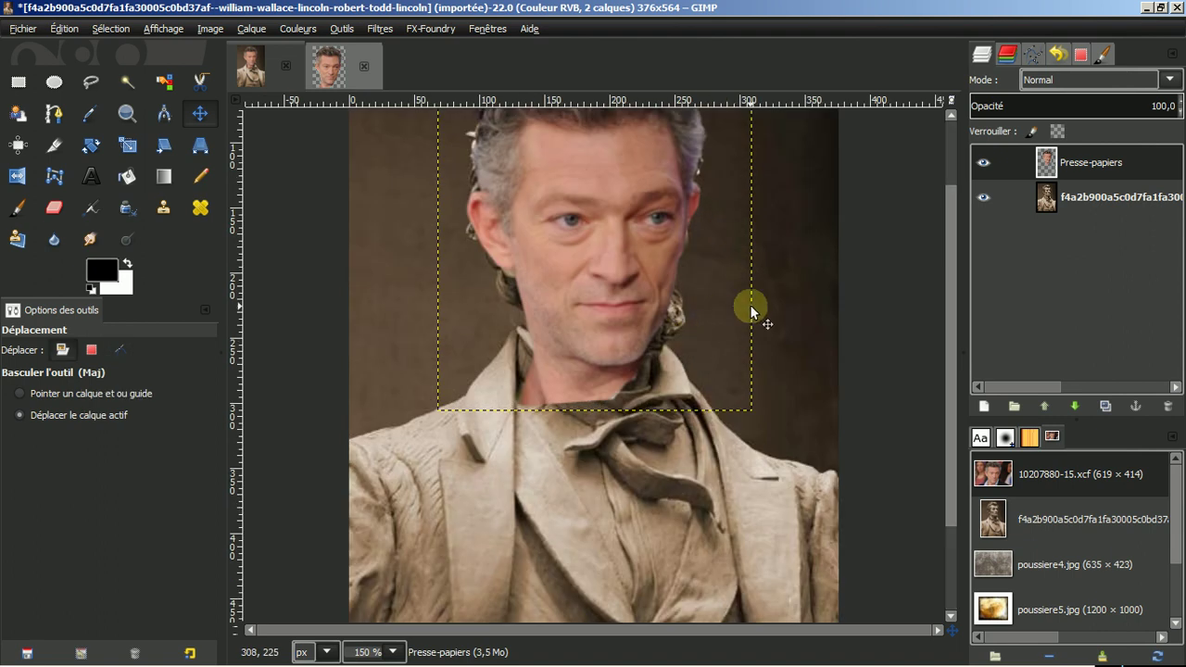
left_click_drag(949, 309, 956, 244)
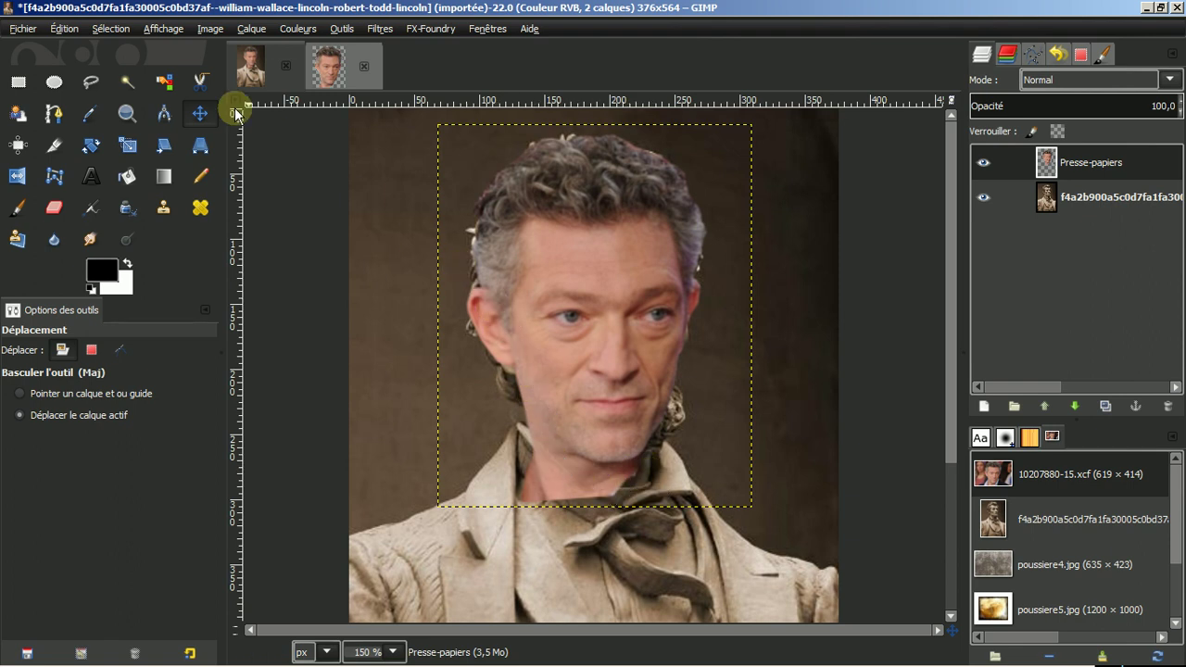
left_click(44, 204)
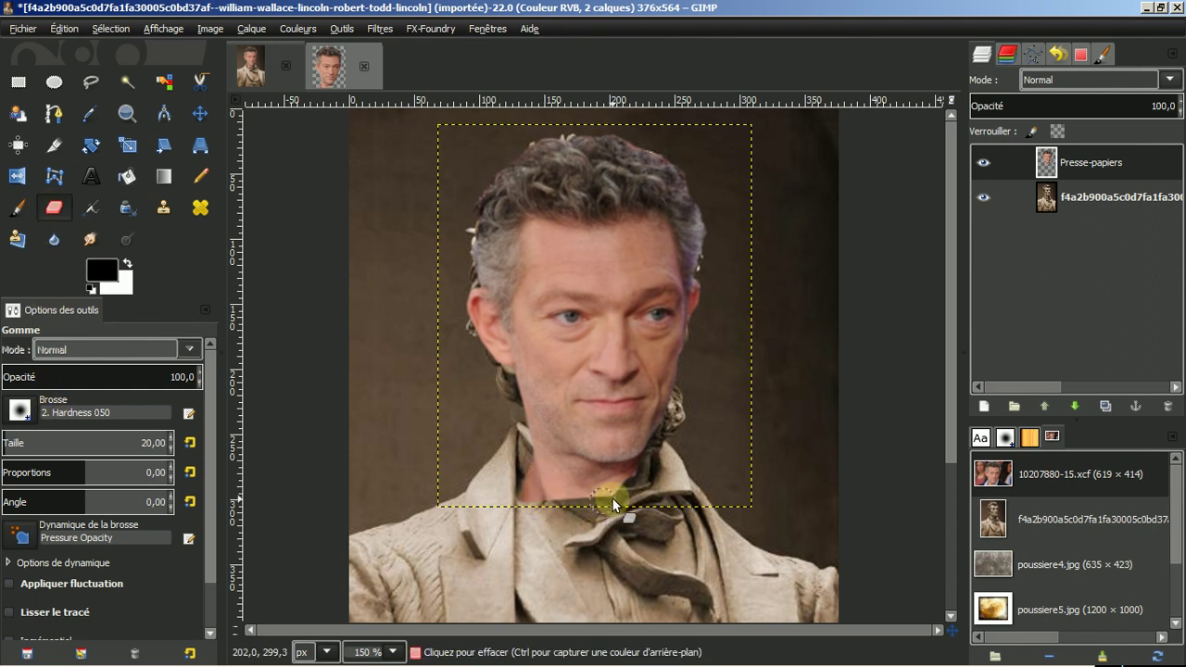
scroll(683, 479, "up", 1)
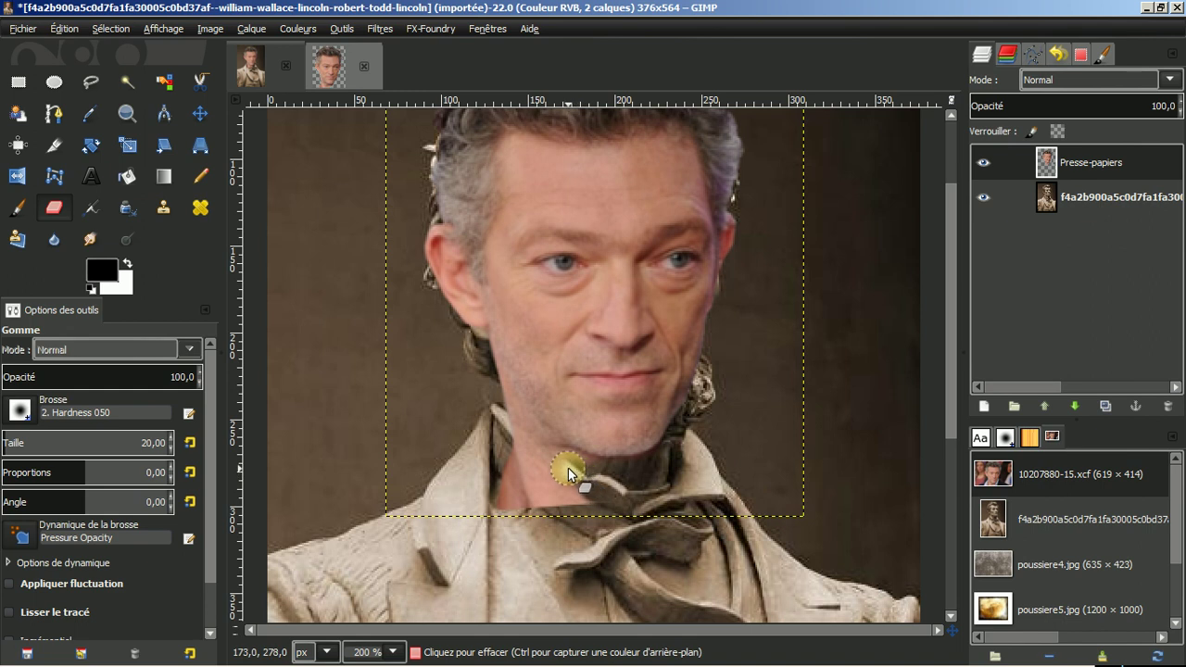
mouse_move(605, 481)
left_mouse_down()
mouse_move(555, 483)
mouse_move(598, 507)
mouse_move(550, 494)
left_mouse_up()
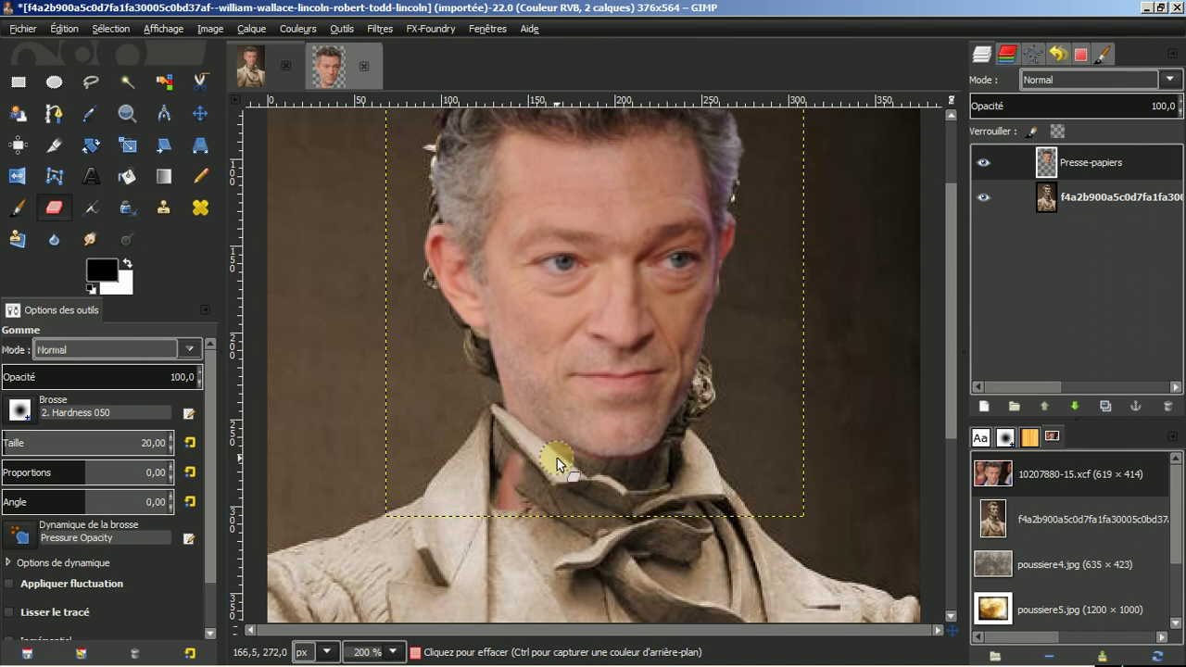
left_click_drag(592, 479, 525, 470)
left_click_drag(538, 497, 582, 497)
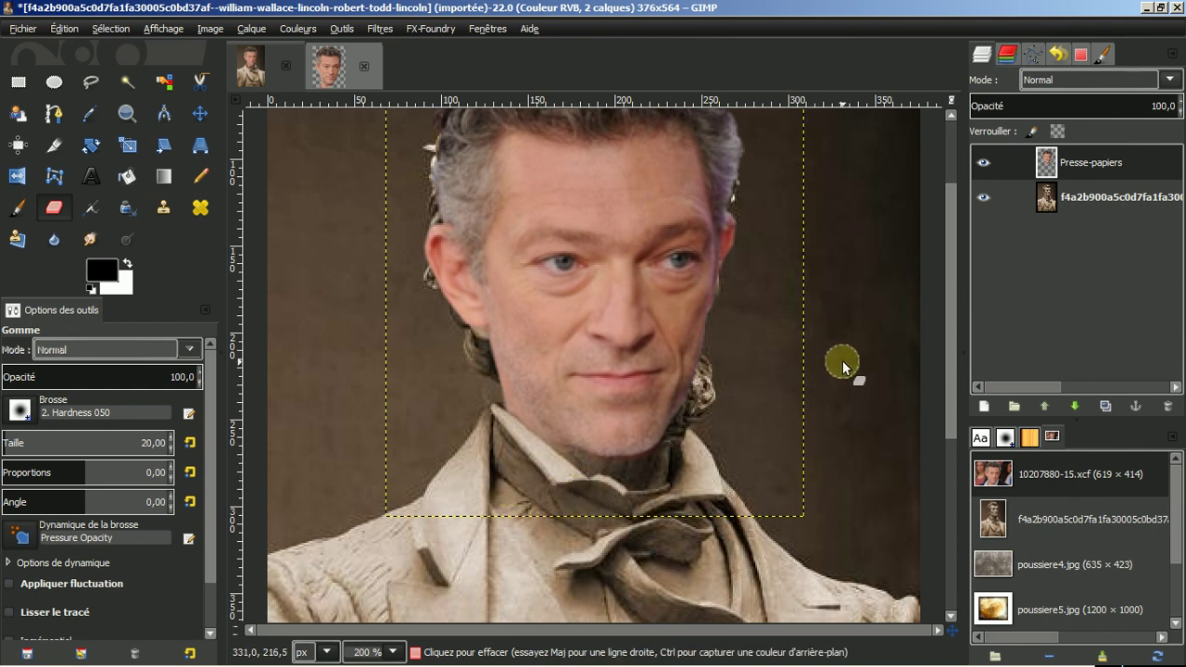
Shift the head layer about 4 px right and 4 px down, and extend its boundaries to the image size
scroll(828, 362, "down", 1)
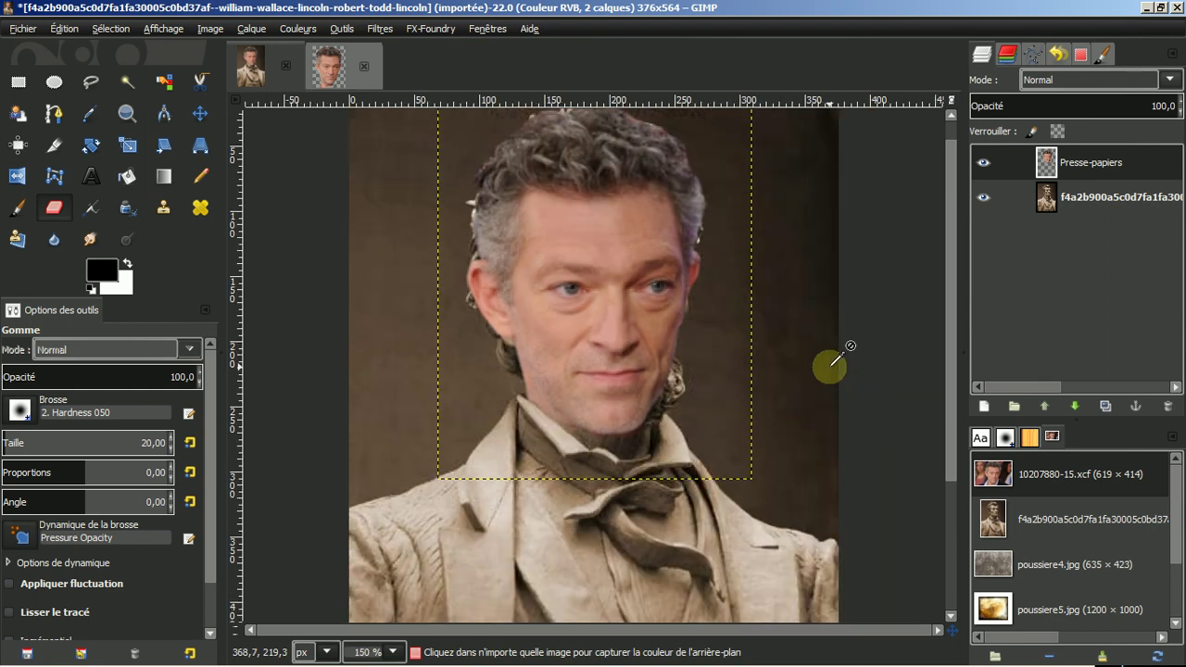
left_click(198, 113)
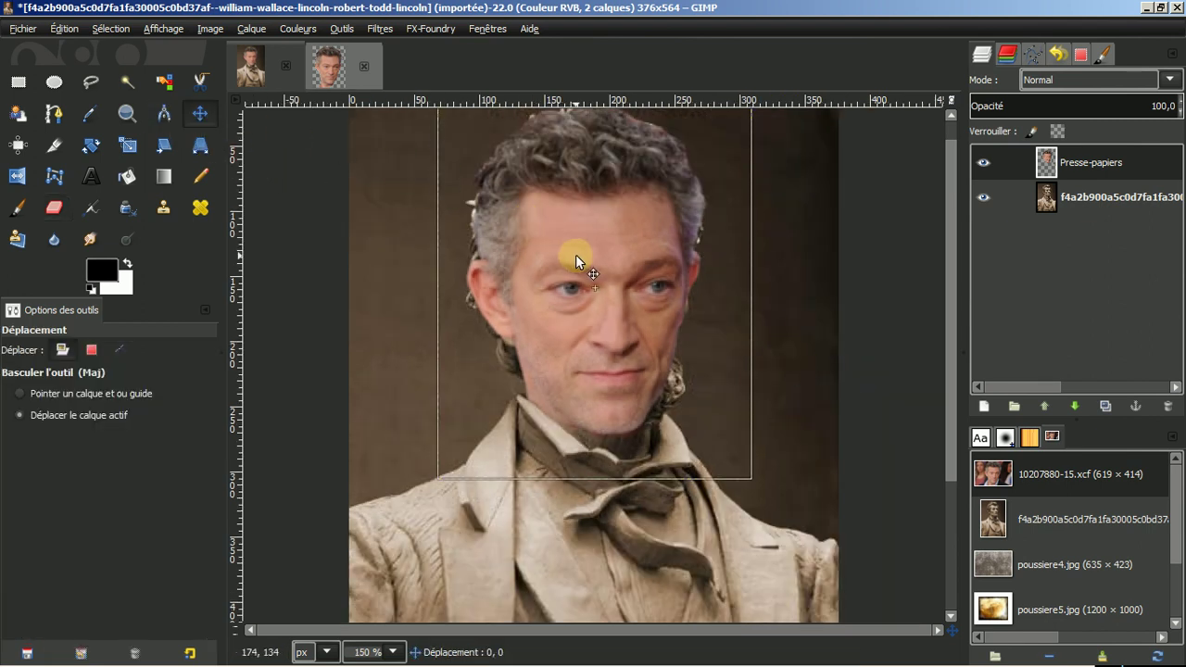
left_click_drag(575, 254, 582, 261)
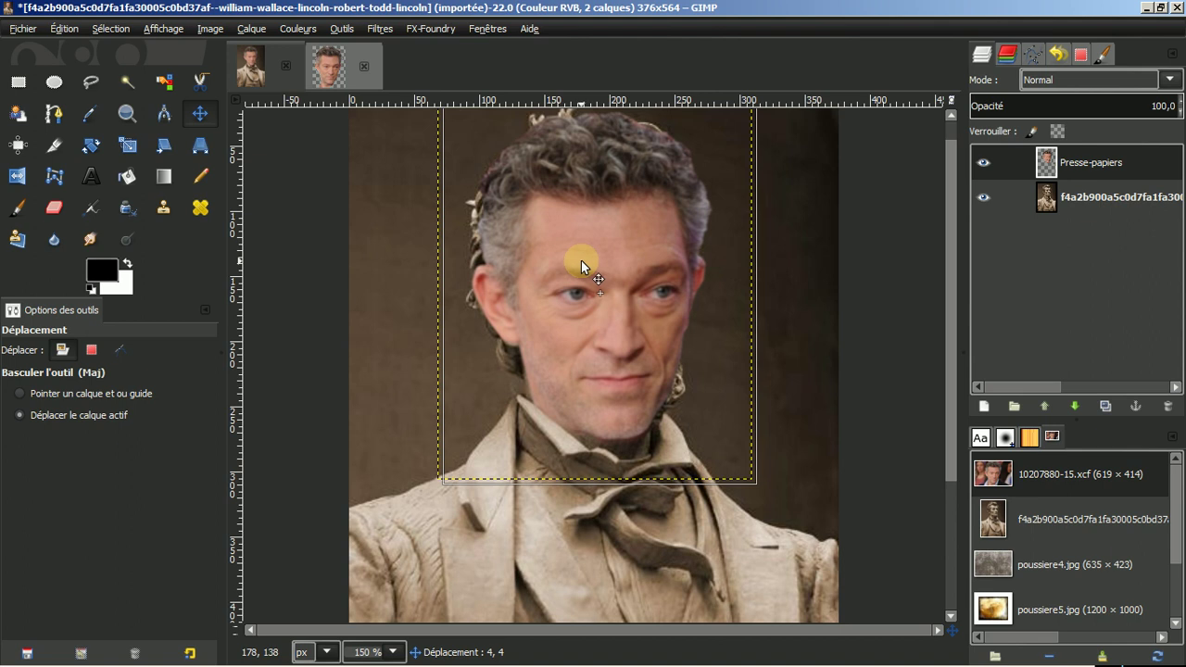
left_click_drag(581, 261, 580, 260)
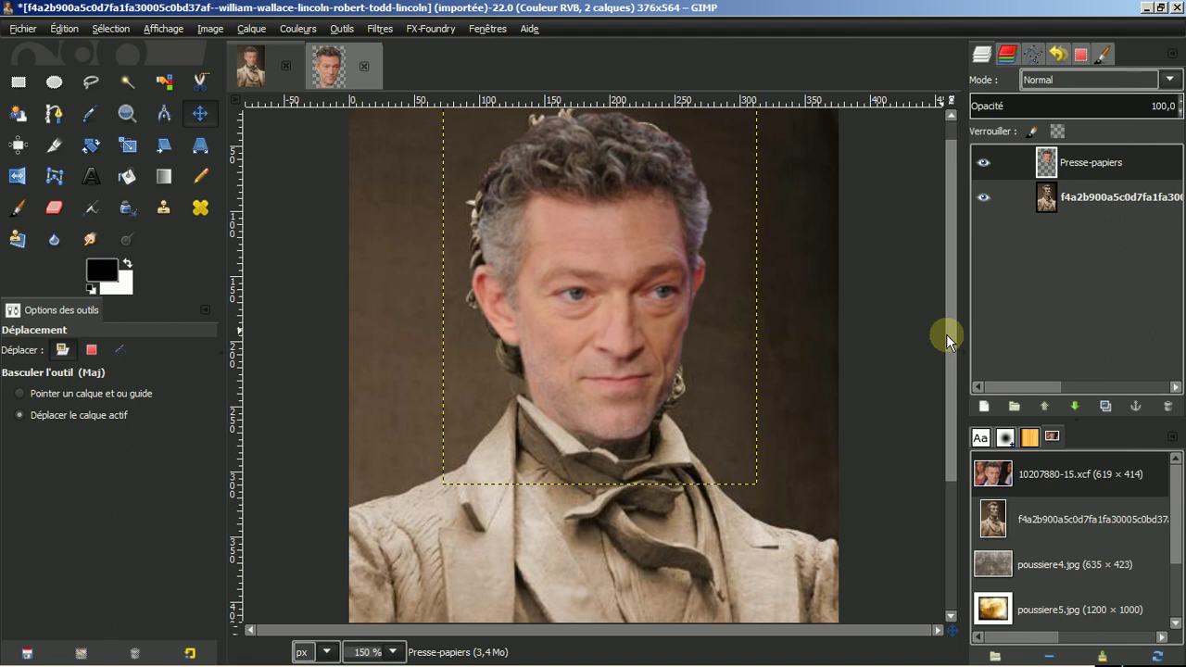
right_click(1089, 167)
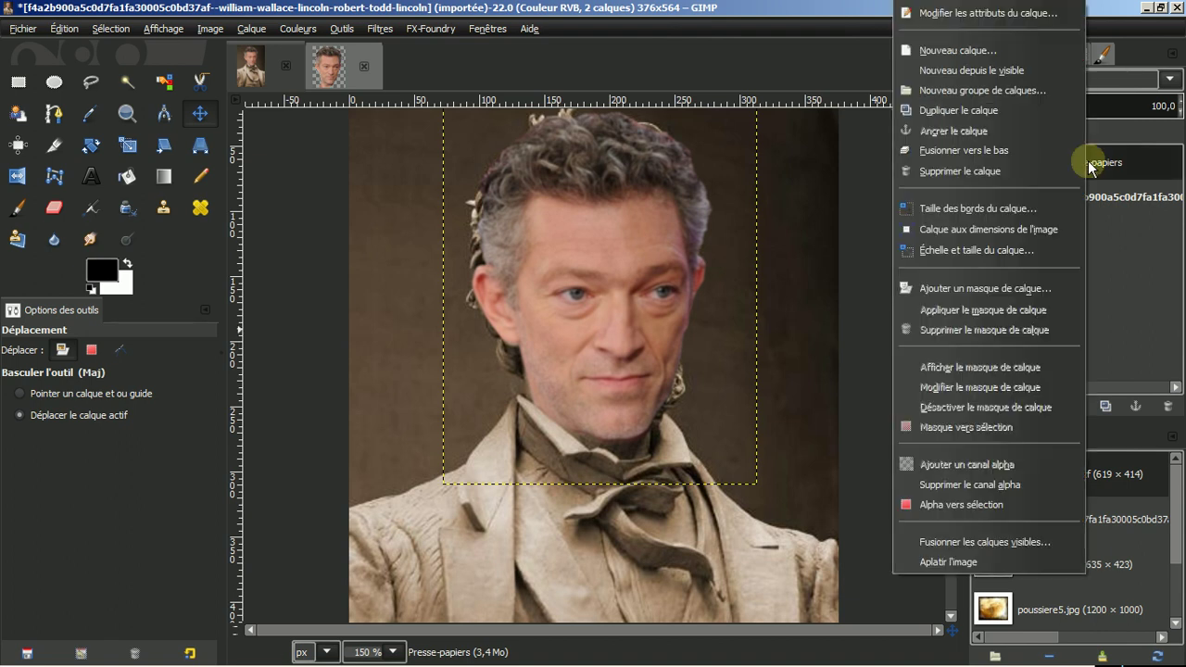
left_click(982, 228)
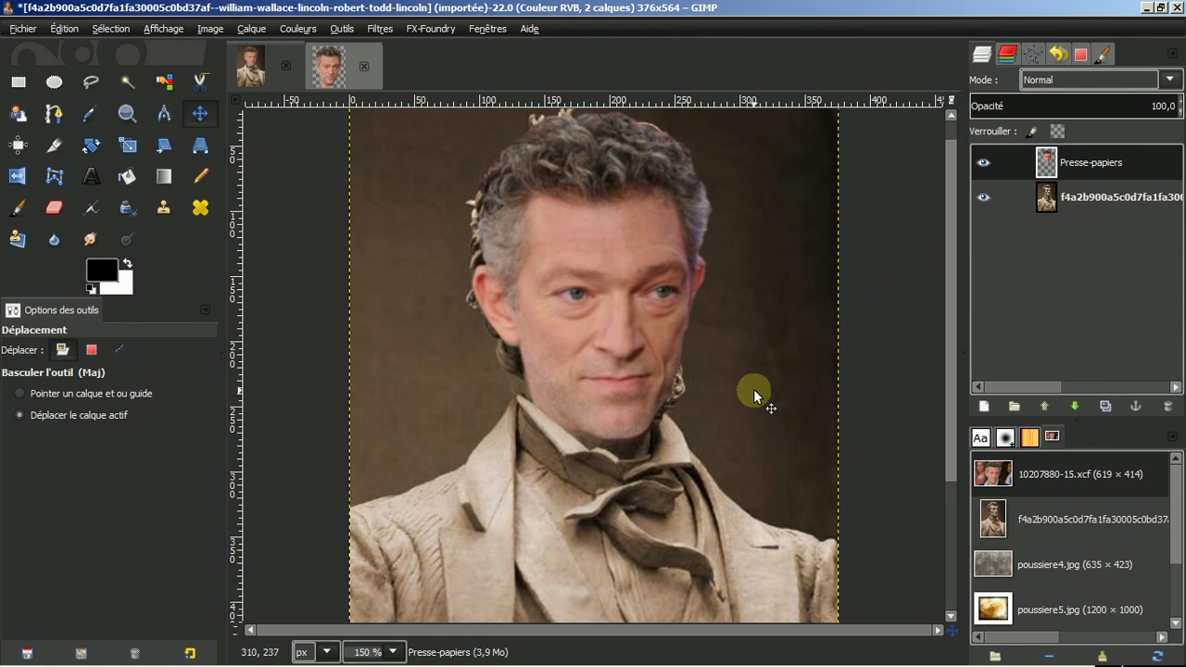
Desaturate the head layer, basing the shade of grey on lightness (Clarté)
scroll(753, 388, "down", 3)
scroll(753, 388, "down", 1)
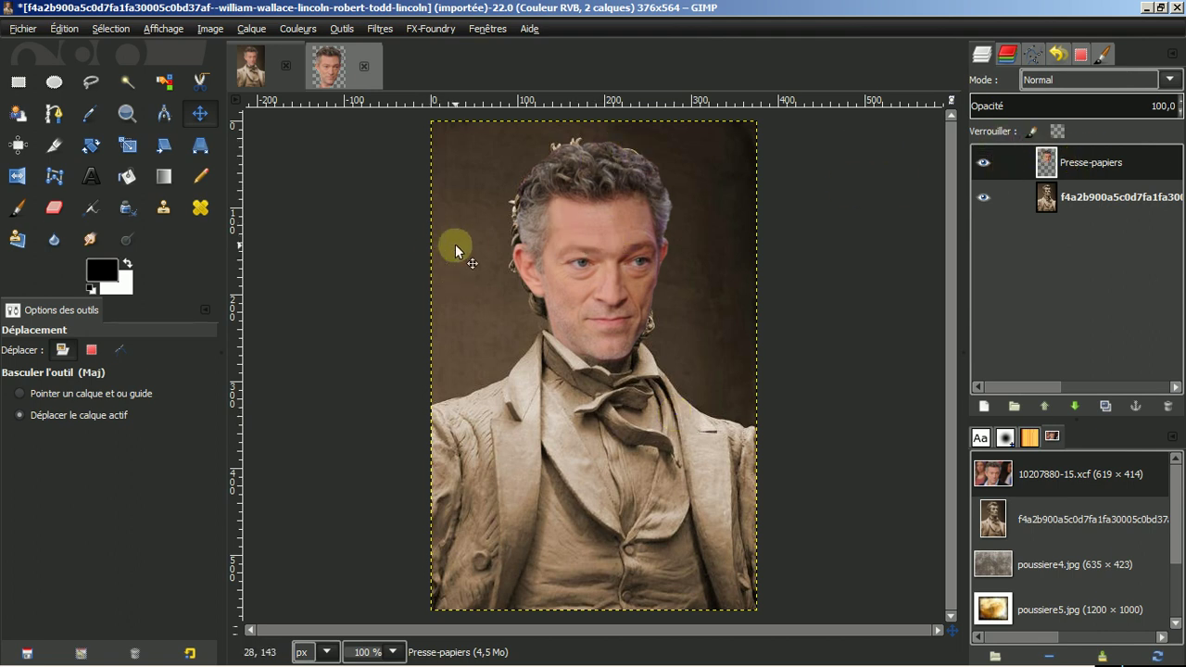
left_click(297, 28)
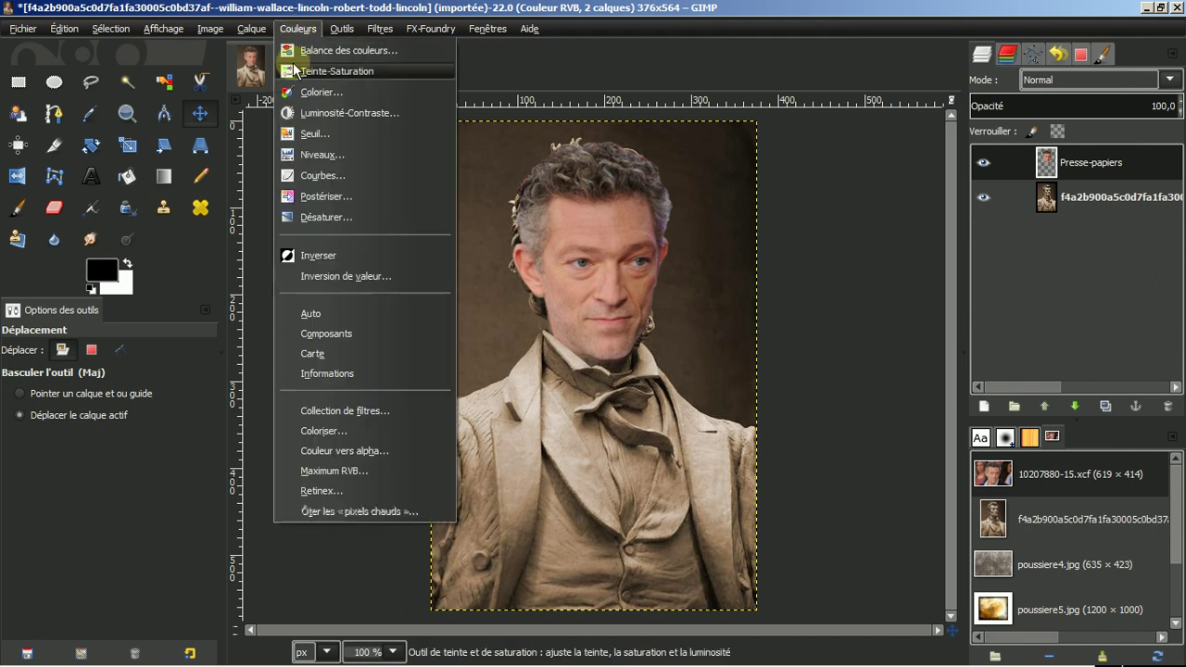
left_click(312, 219)
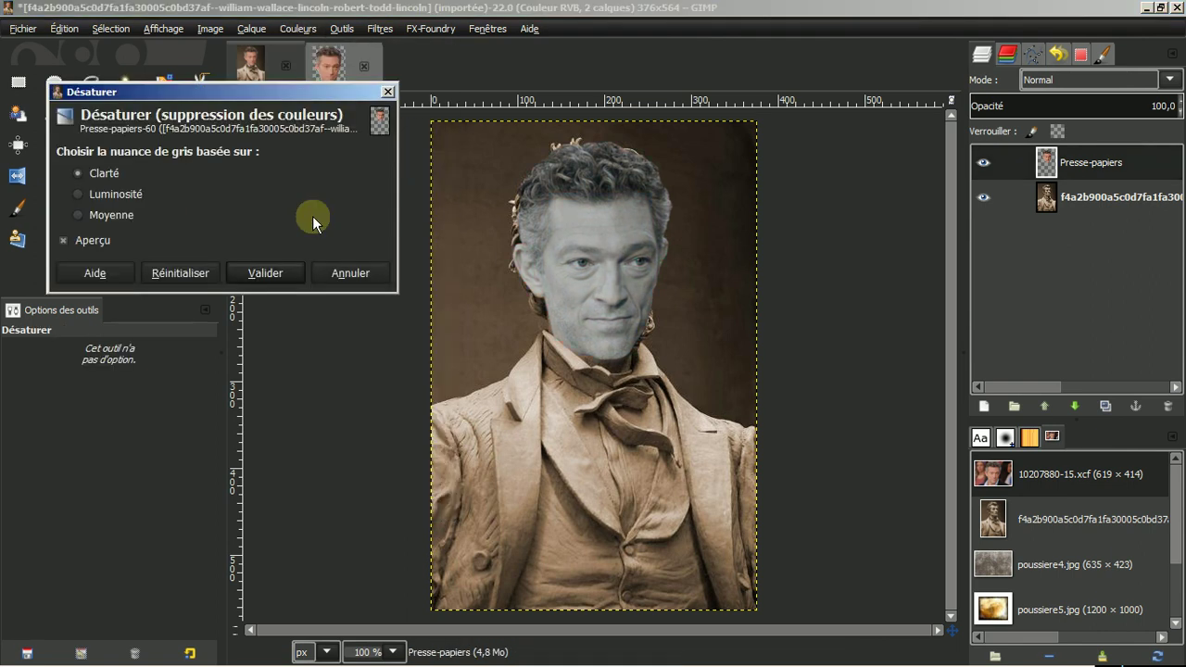
left_click(257, 274)
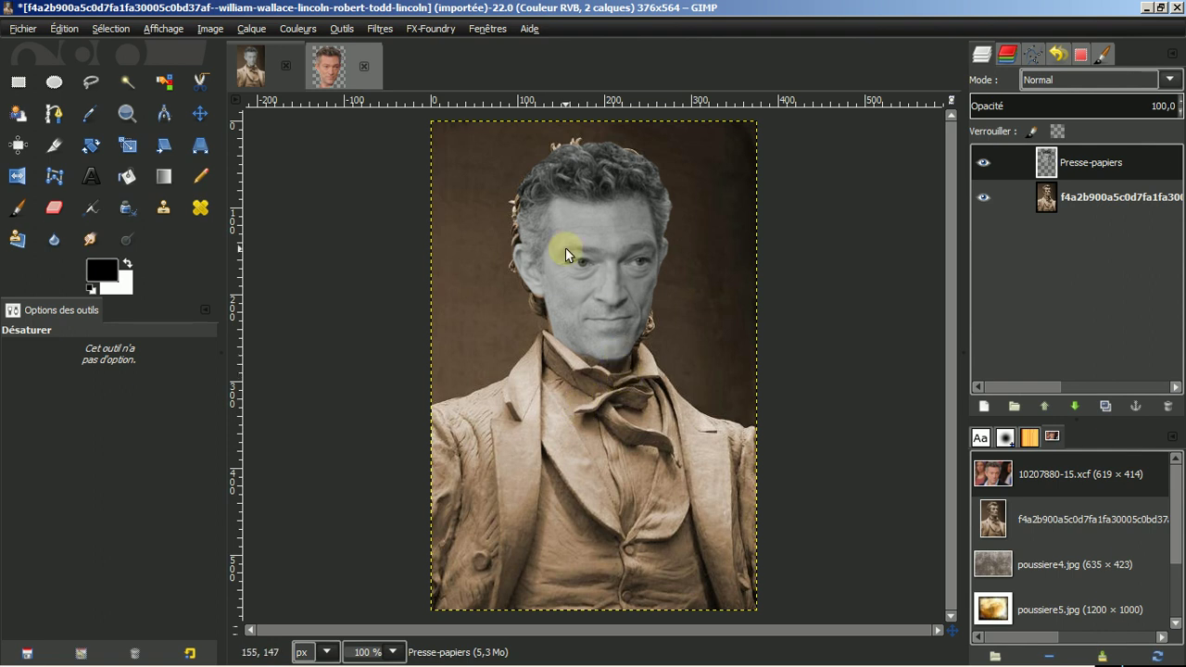
Colorize the head layer with hue 27 and saturation 26 to match the statue's sepia tone
left_click(297, 28)
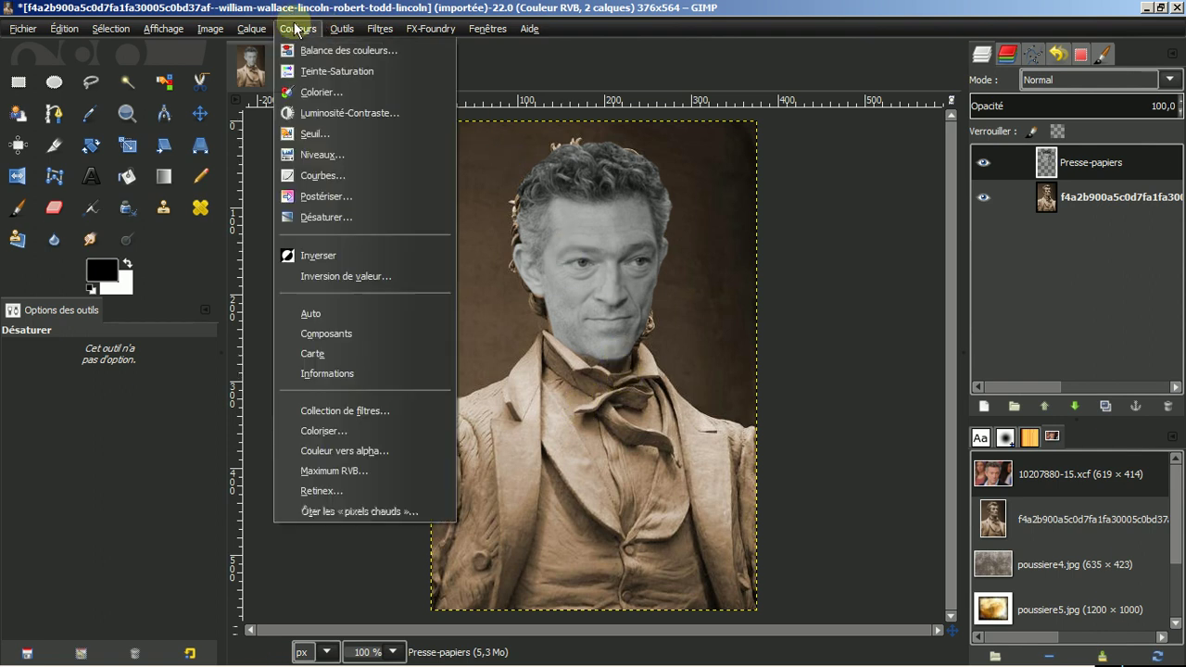
left_click(313, 92)
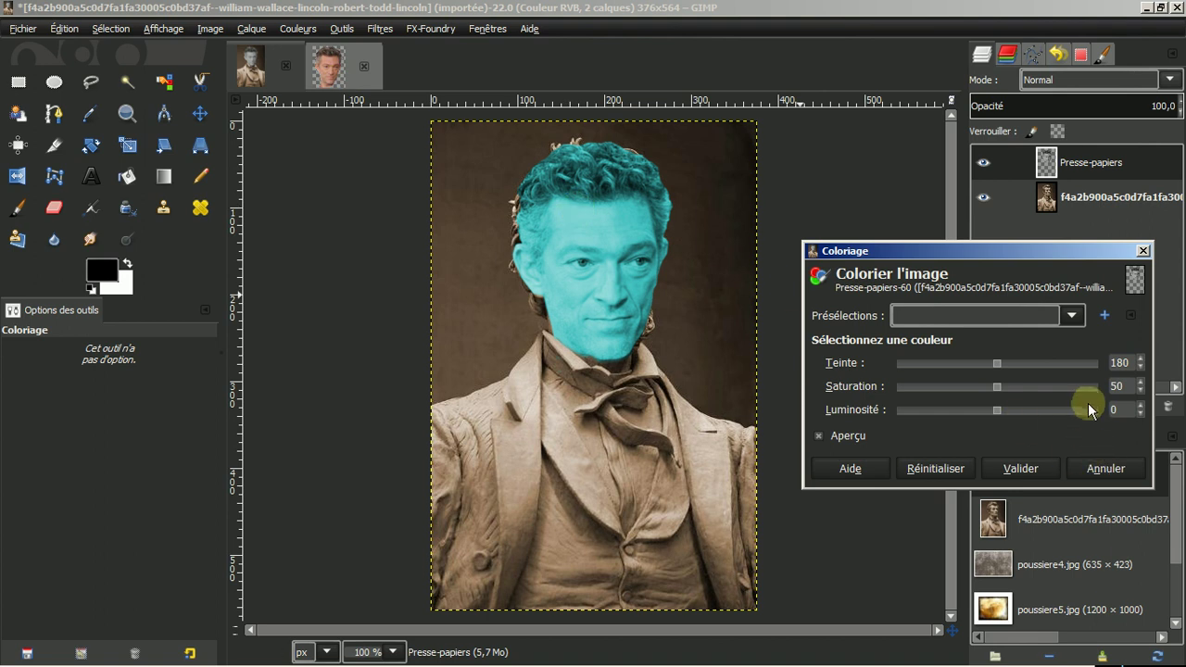
left_click_drag(996, 363, 915, 368)
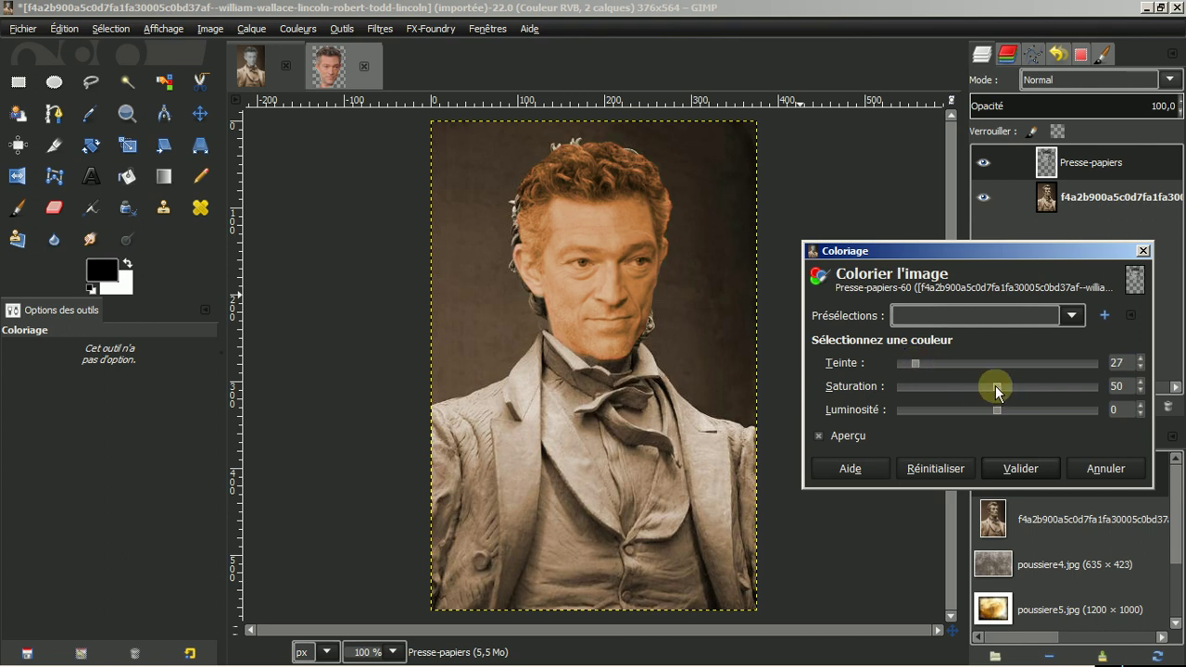
left_click_drag(994, 385, 949, 383)
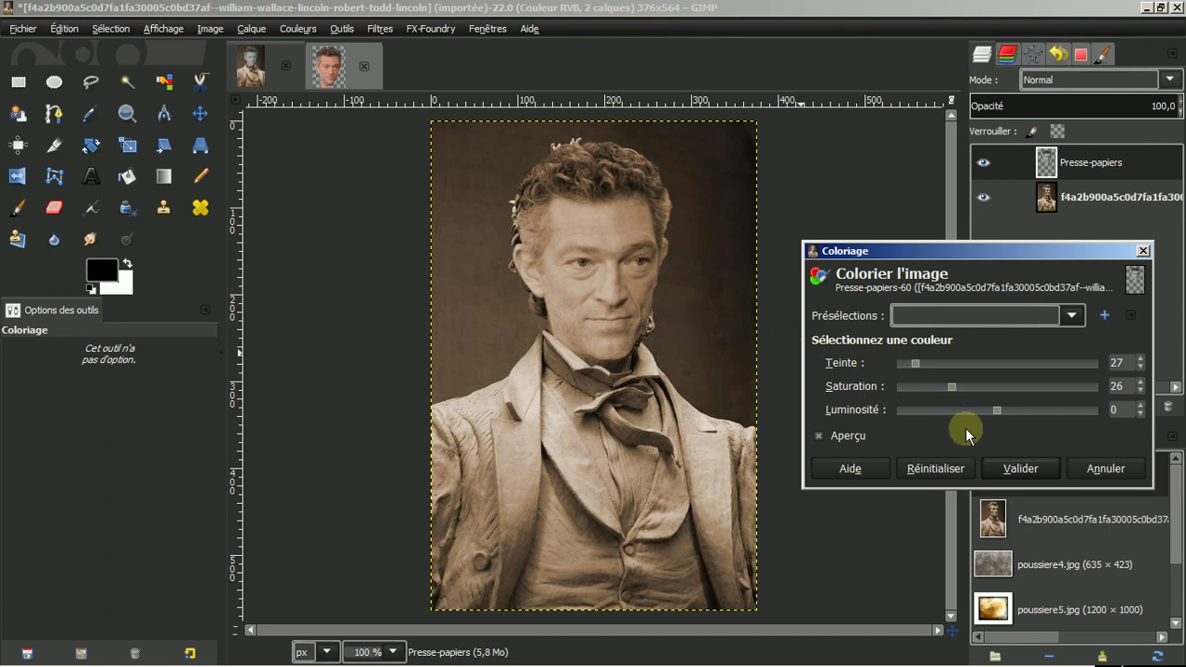
left_click(1020, 468)
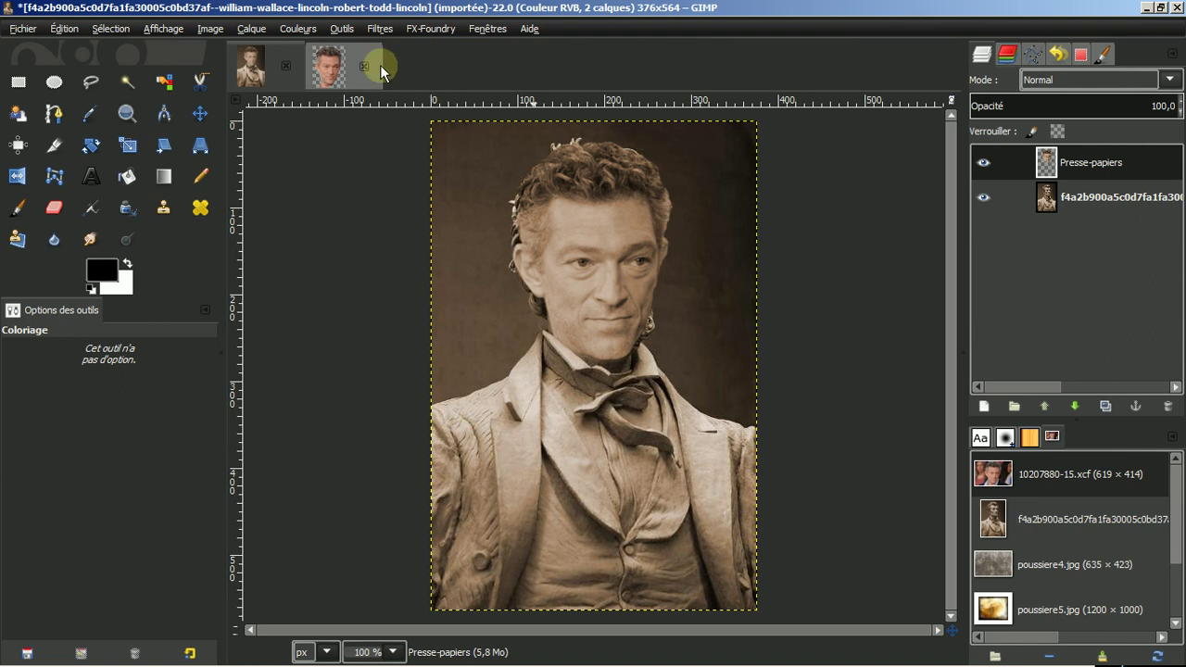
Increase the head layer's contrast with an S-shaped value curve through about x 59, y 31 and x 202, y 225
left_click(299, 29)
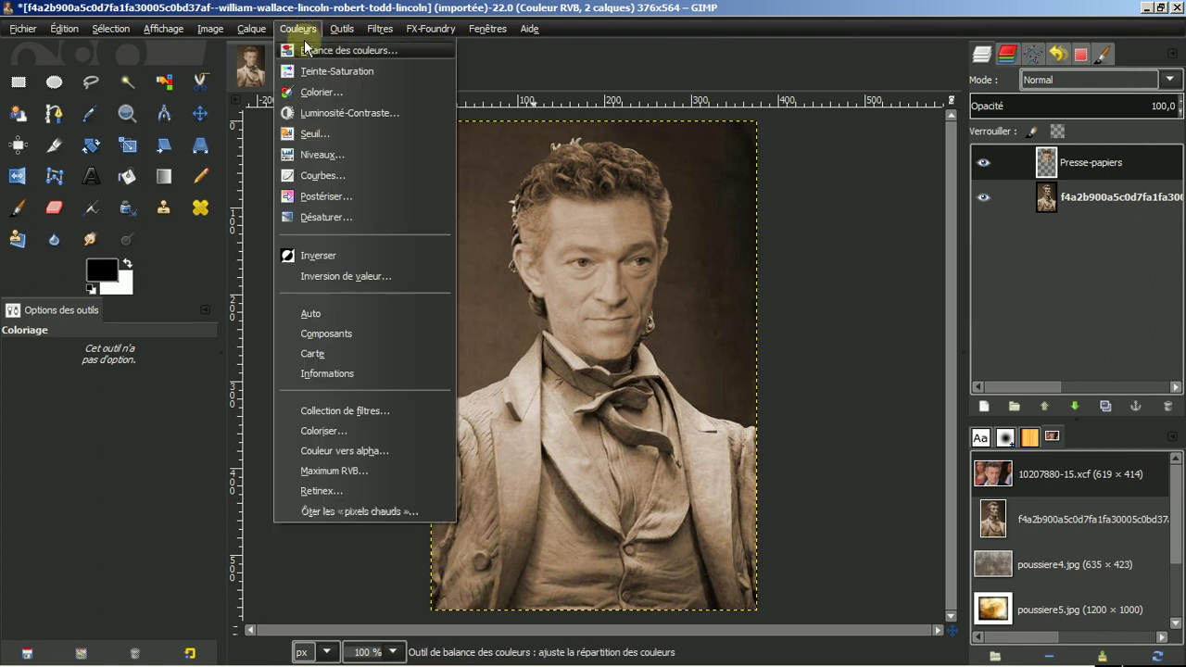
left_click(297, 174)
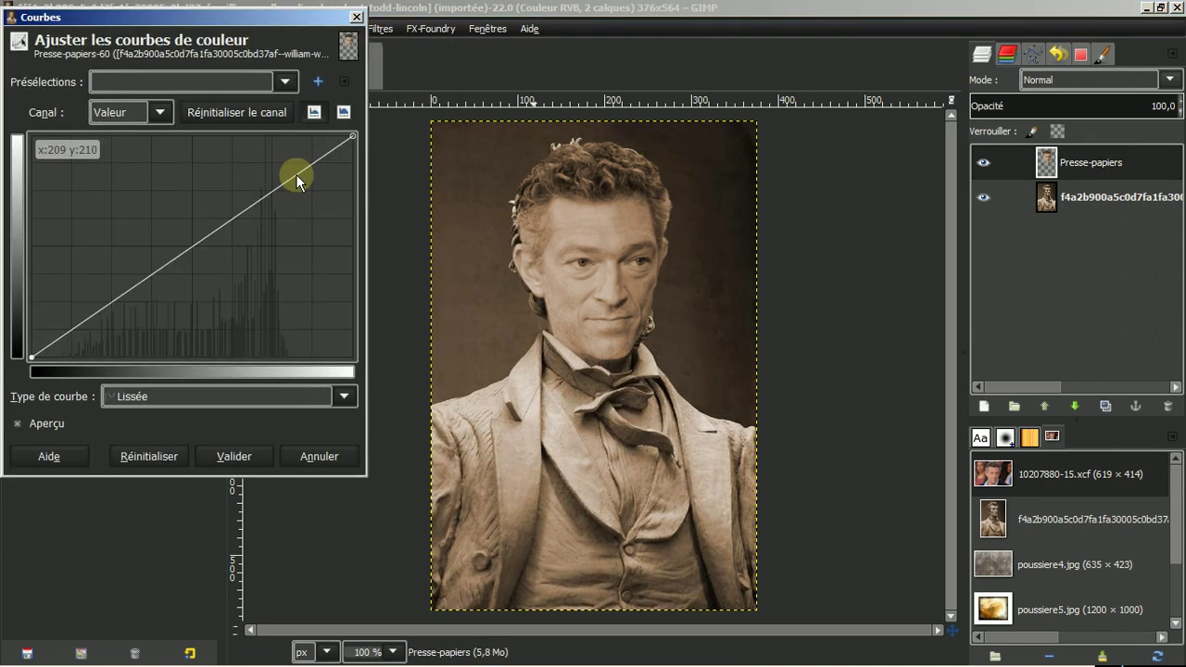
left_click_drag(295, 173, 284, 158)
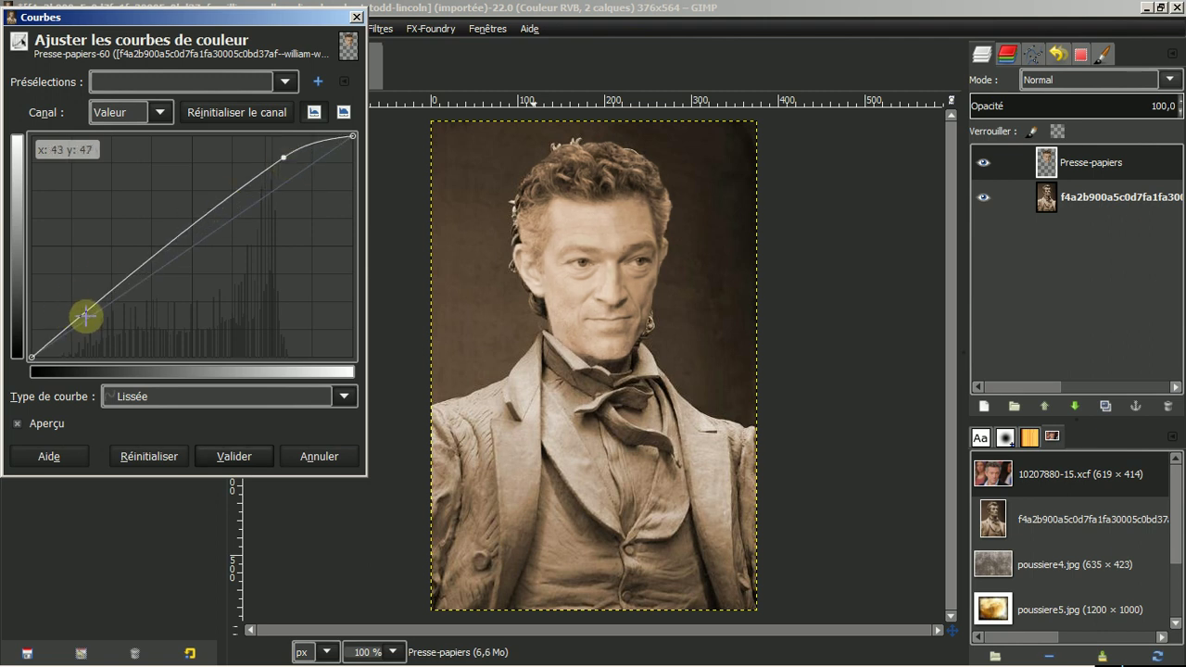
left_click_drag(85, 313, 106, 331)
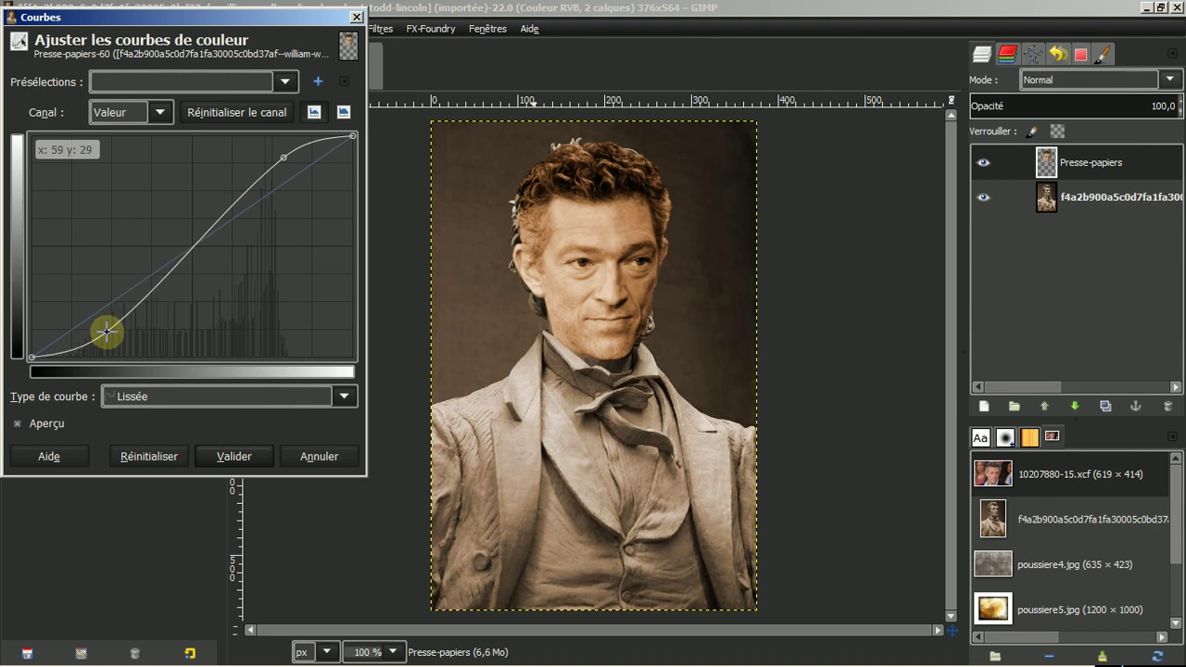
left_click_drag(107, 331, 107, 333)
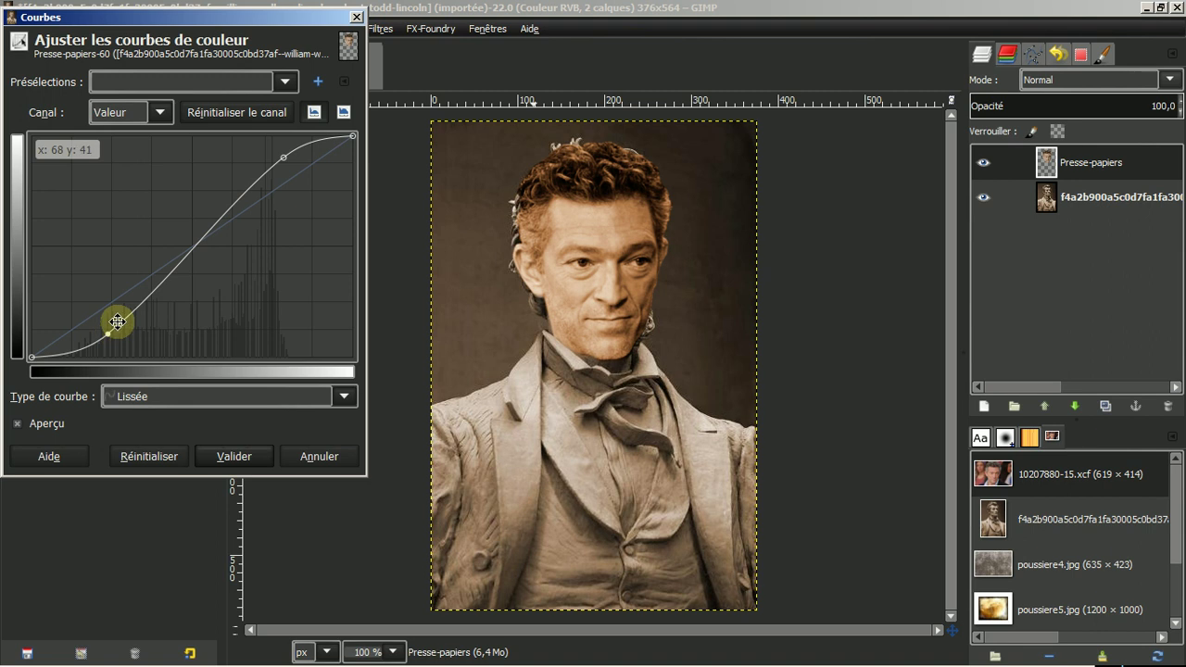
left_click_drag(284, 158, 286, 162)
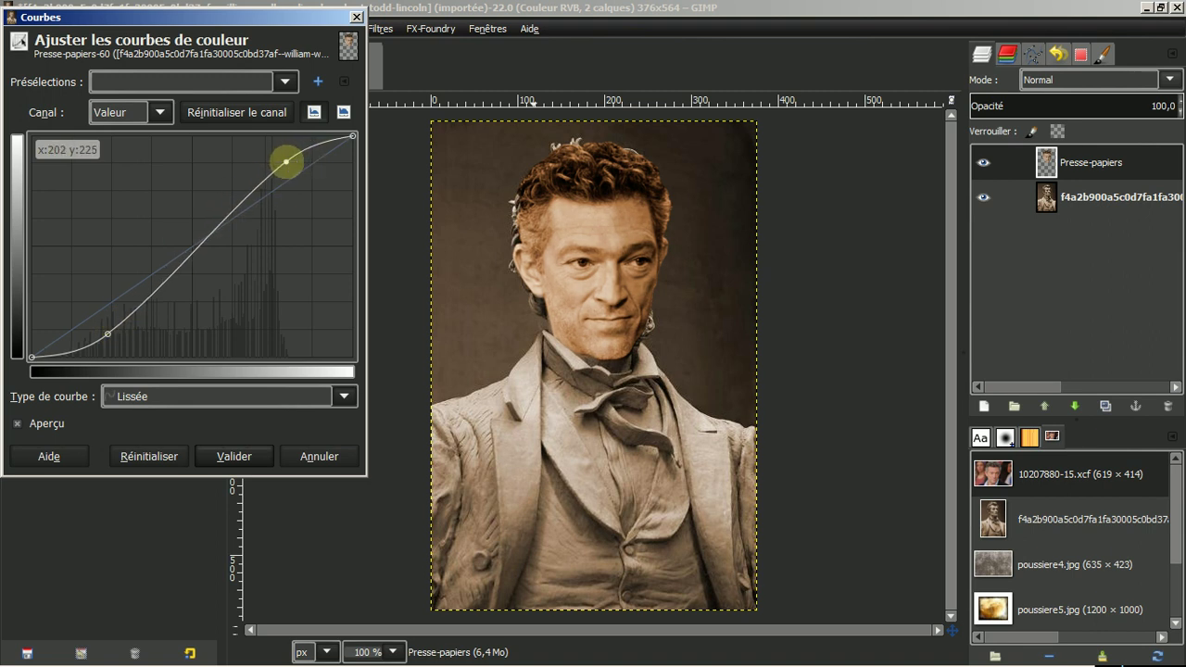
left_click(106, 330)
left_click_drag(107, 331, 106, 329)
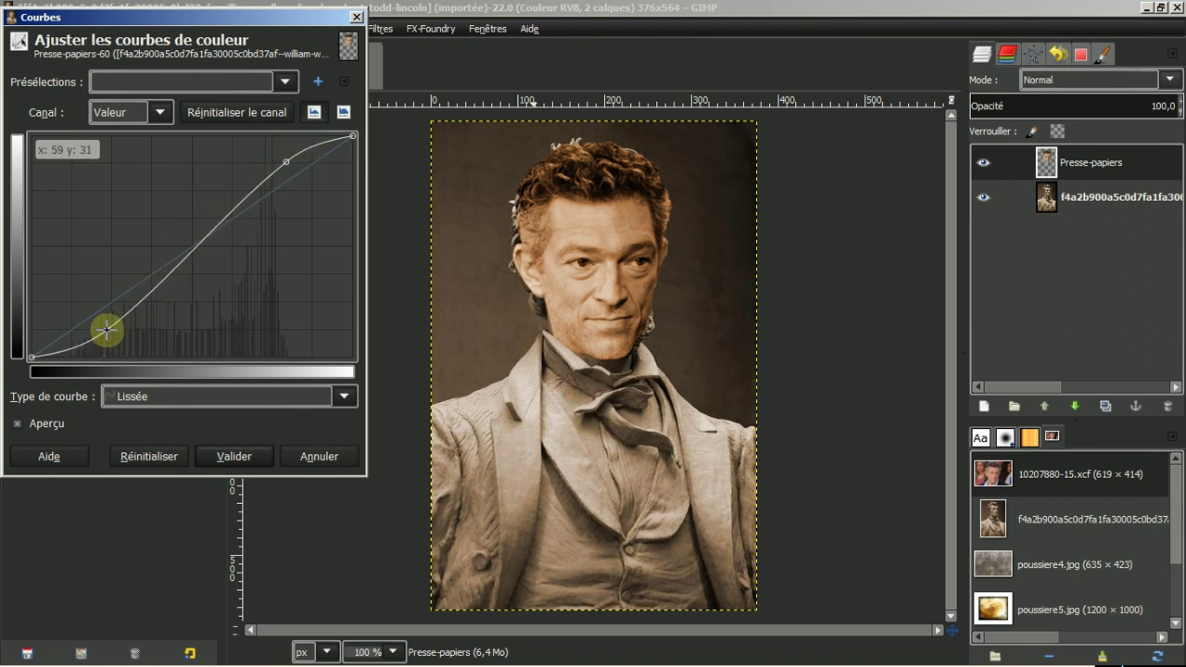
left_click(221, 456)
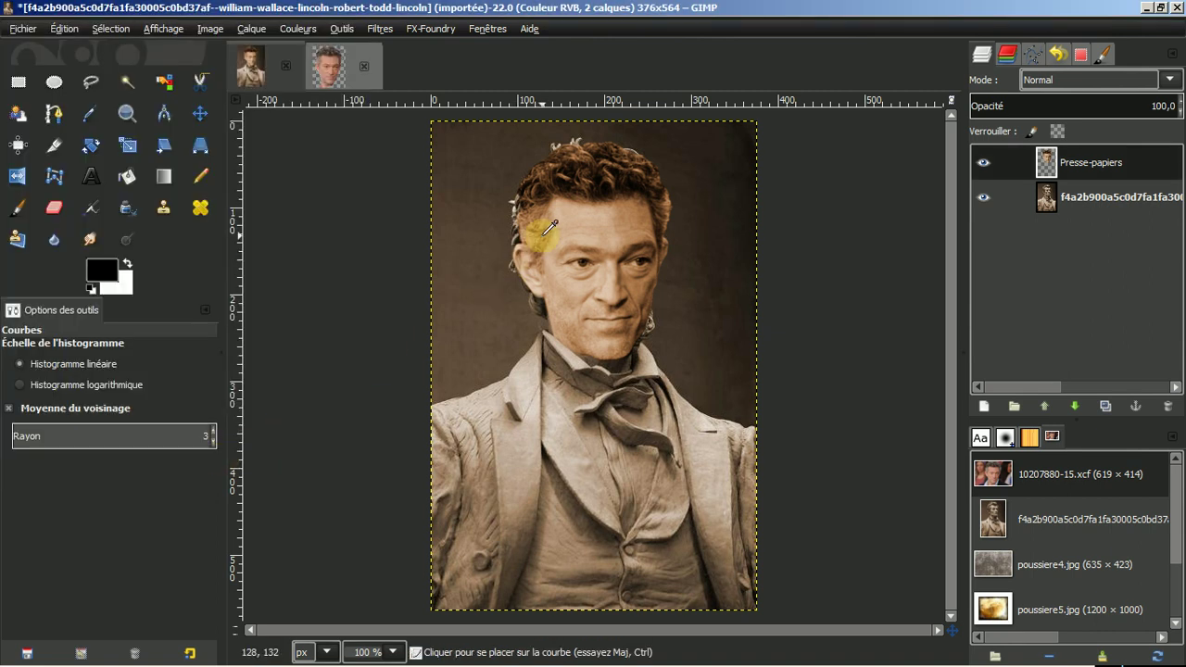
Colorize the head layer again with a muted brown sepia matching the statue, and compare it with the original by toggling the layer's visibility
left_click(301, 31)
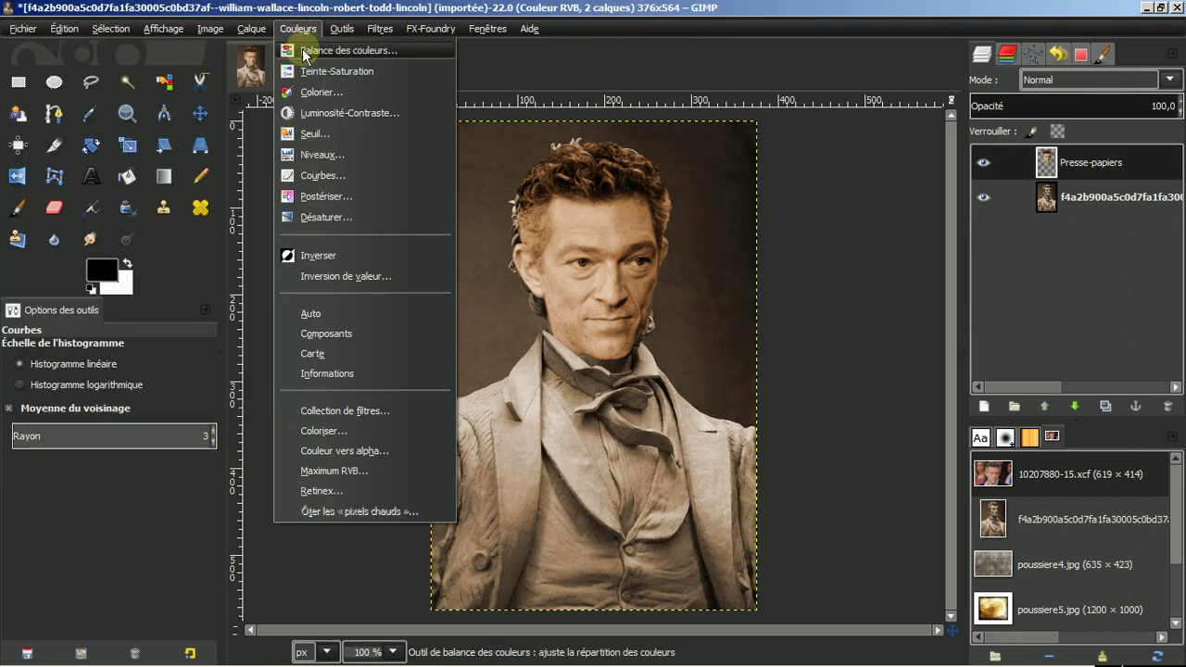
left_click(312, 89)
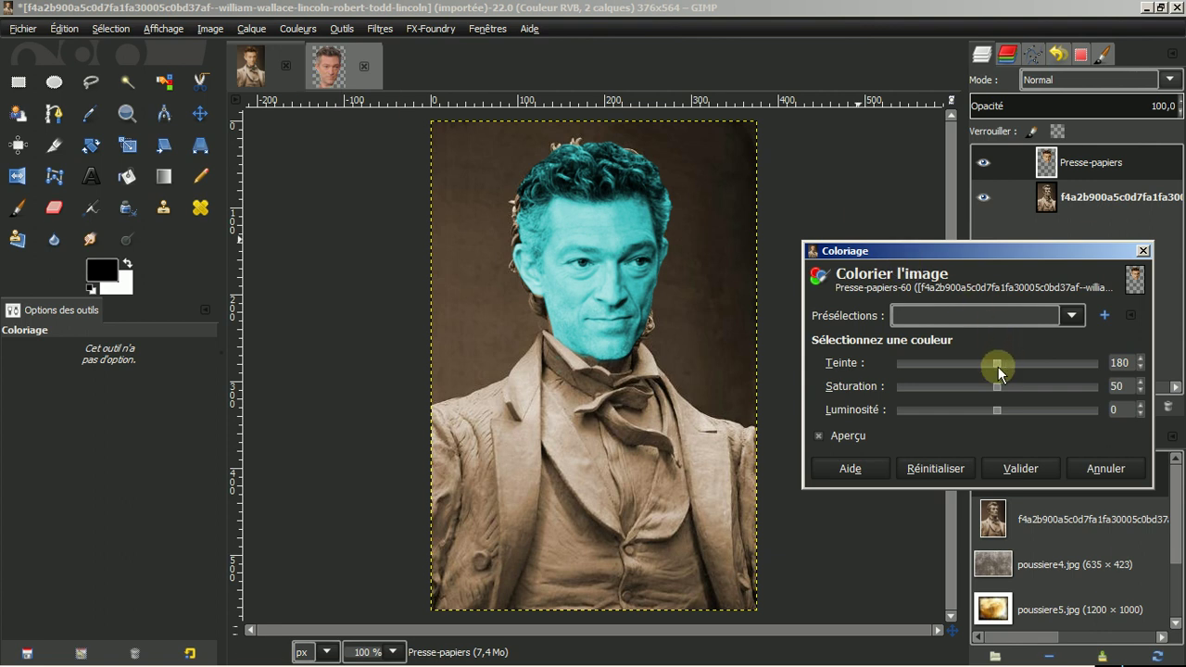
left_click_drag(996, 366, 914, 357)
left_click_drag(998, 386, 958, 387)
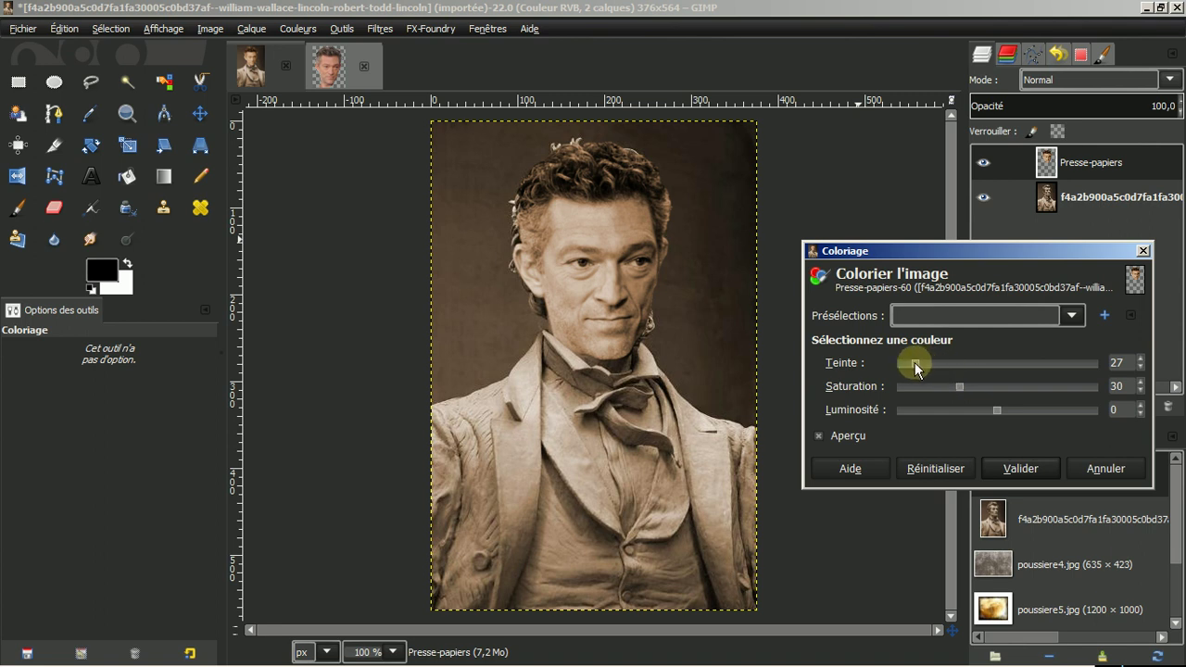
left_click_drag(914, 362, 917, 367)
left_click_drag(959, 387, 945, 388)
left_click_drag(952, 382, 953, 383)
left_click(1021, 468)
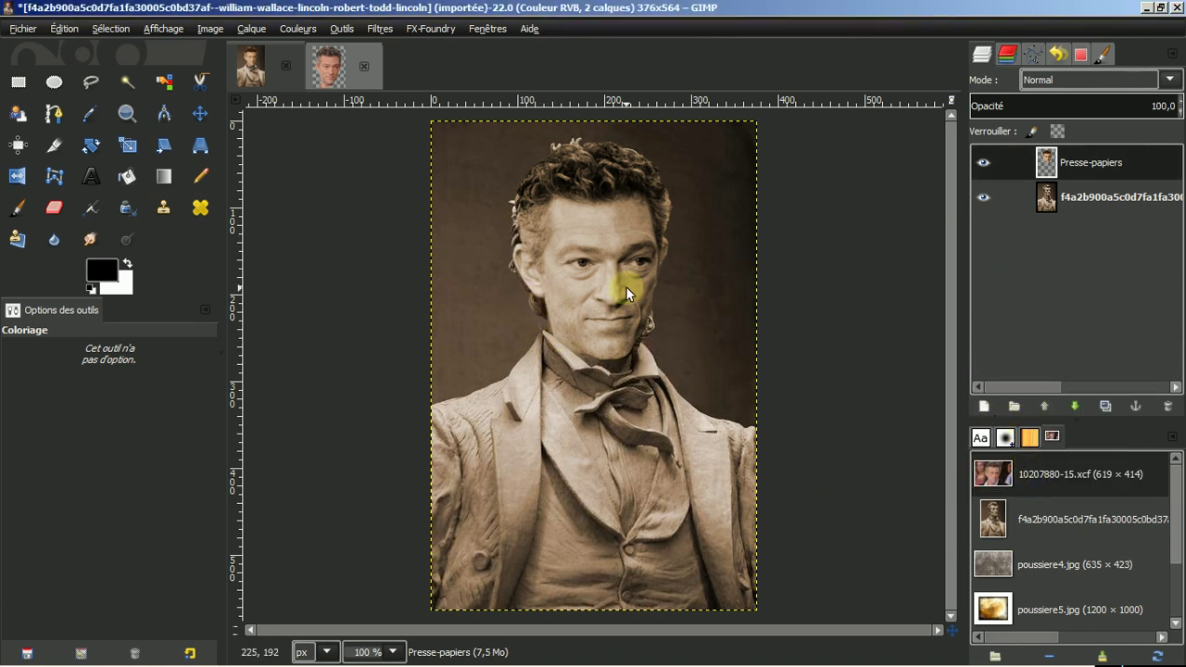
left_click(983, 162)
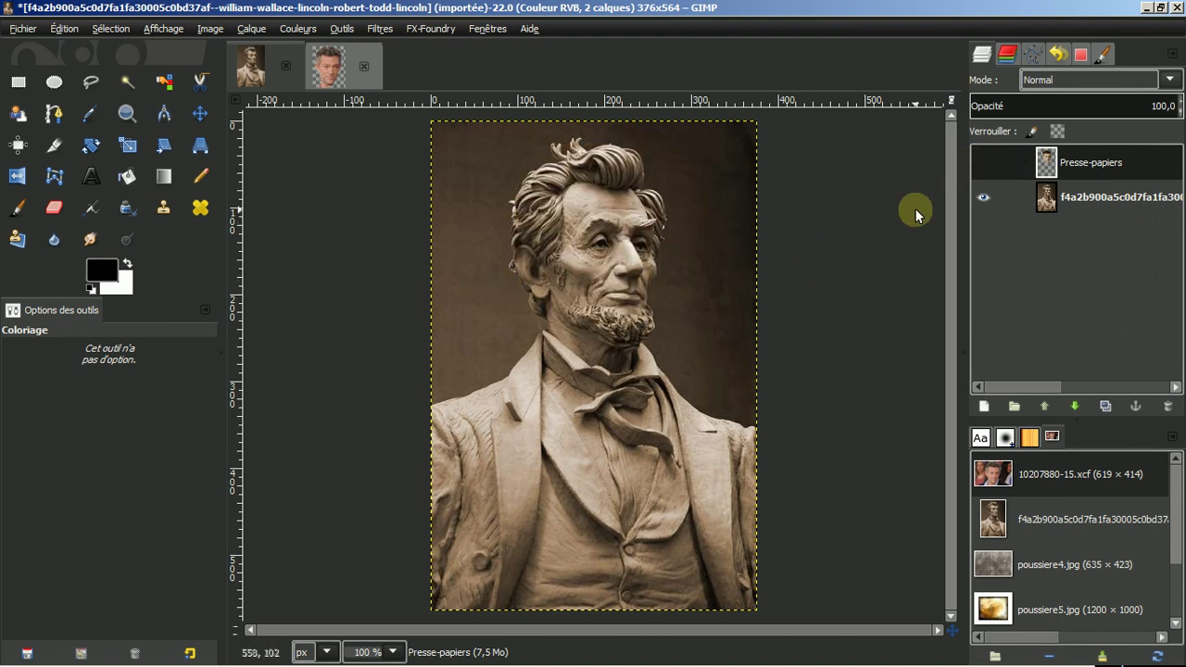
left_click(983, 162)
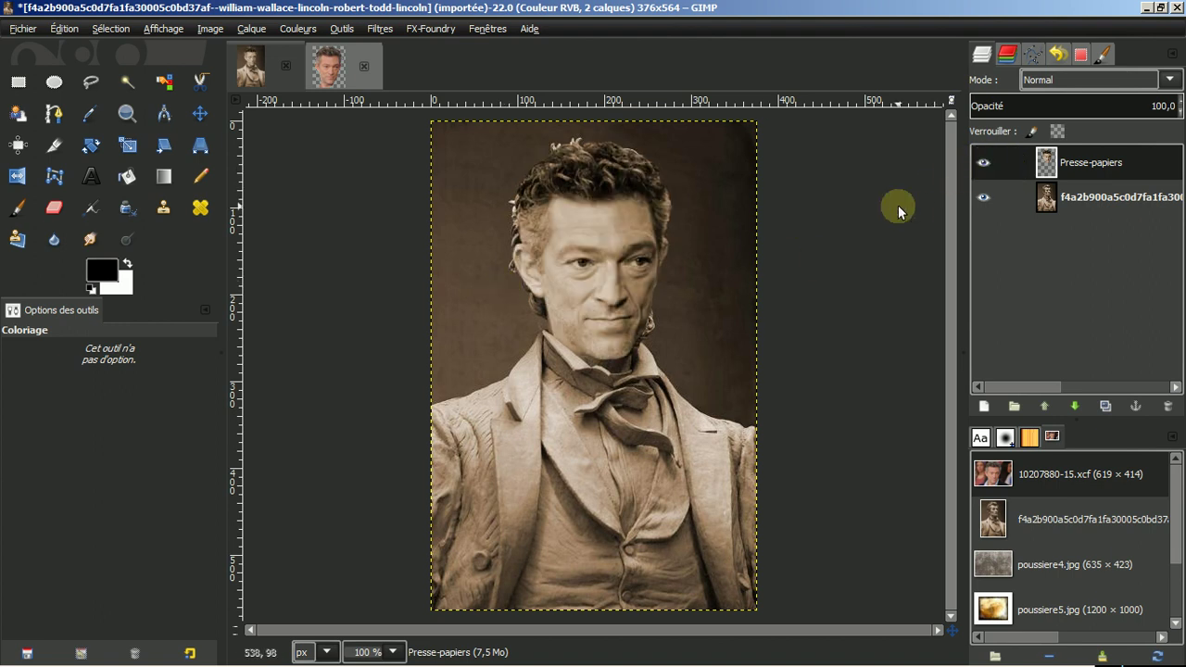
On the statue layer, clone nearby background with Aligné alignment over the old hair and beard remnants sticking out around the new head
left_click(1104, 198)
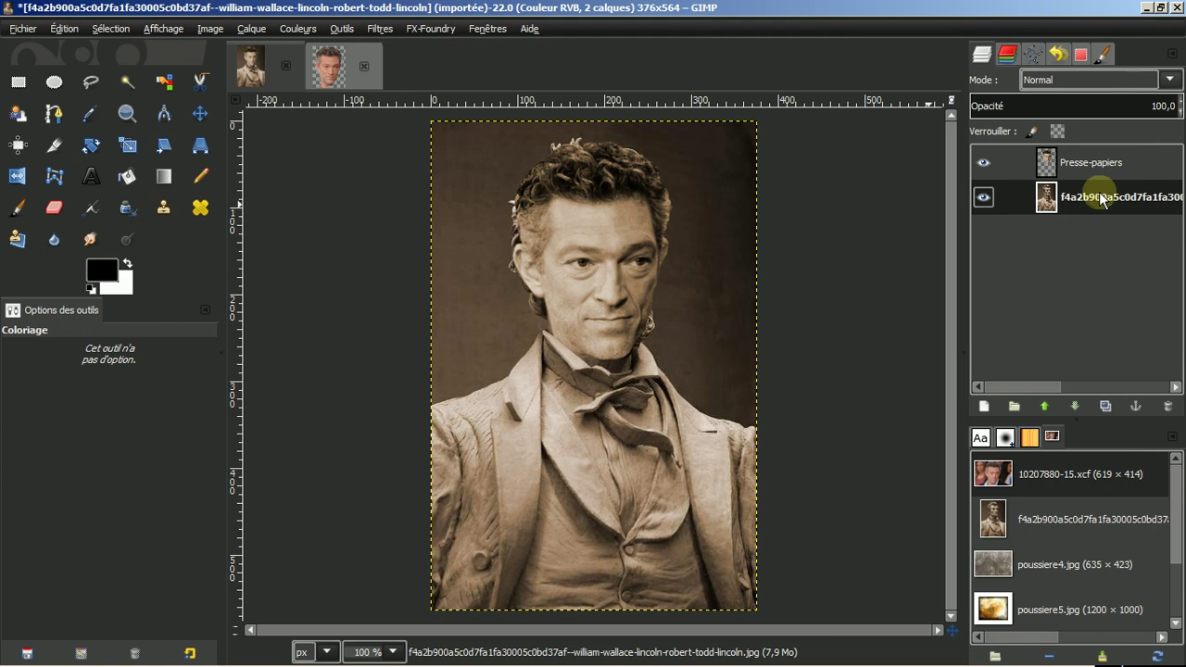
left_click(163, 208)
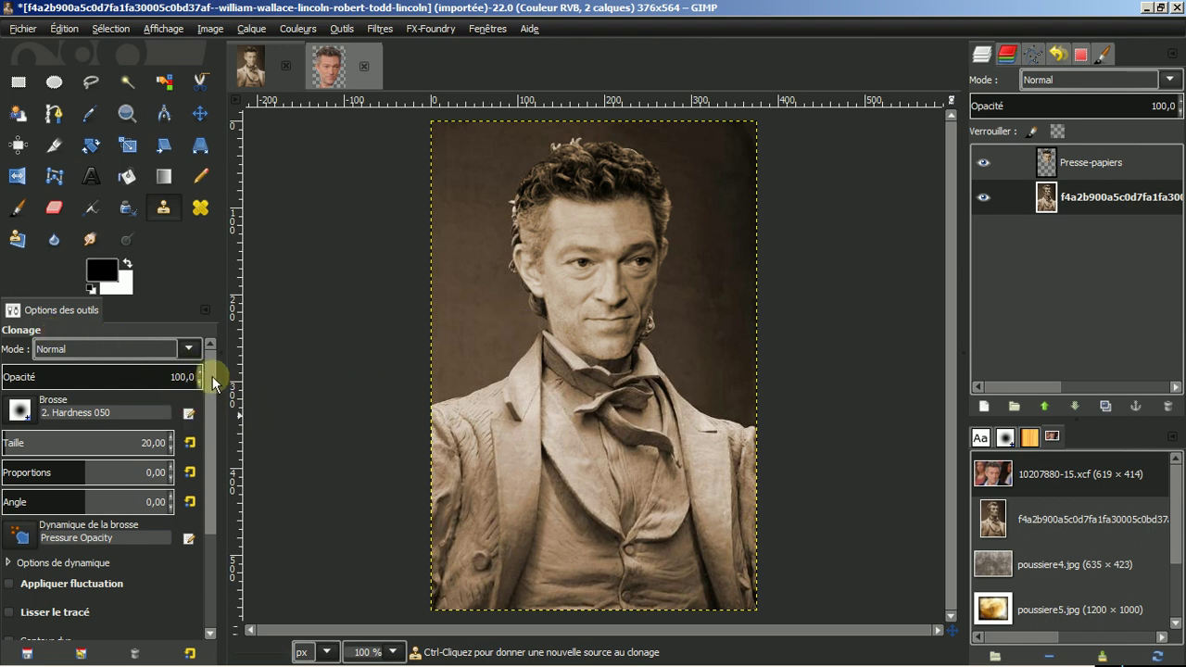
left_click_drag(212, 376, 185, 529)
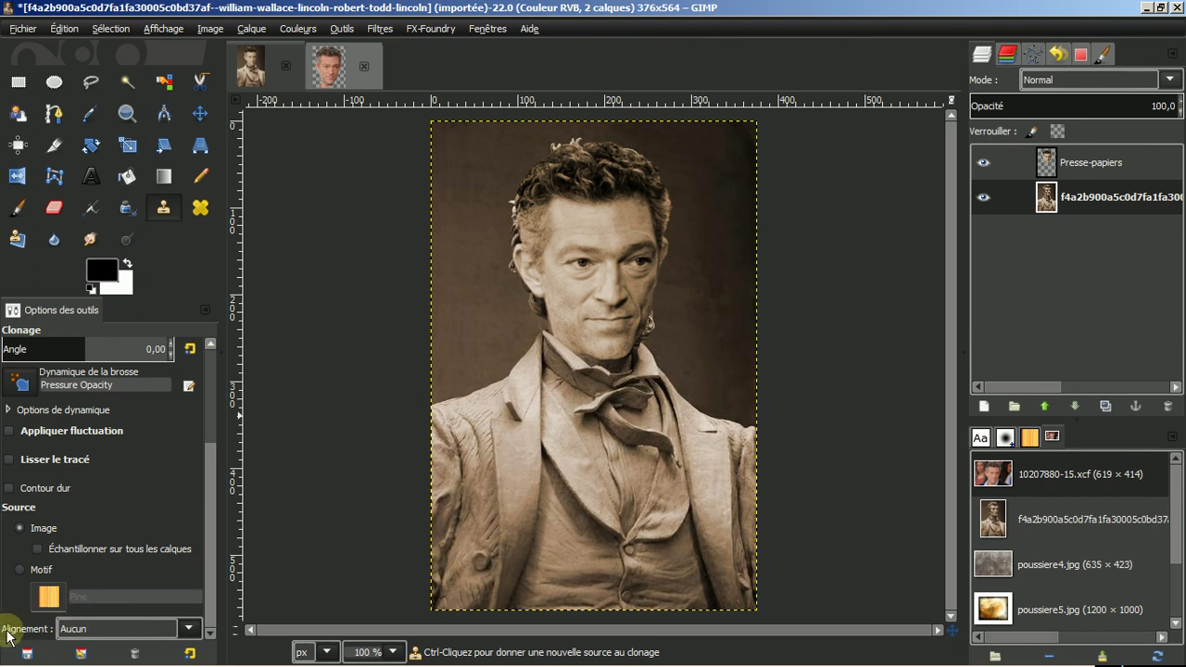
left_click(190, 633)
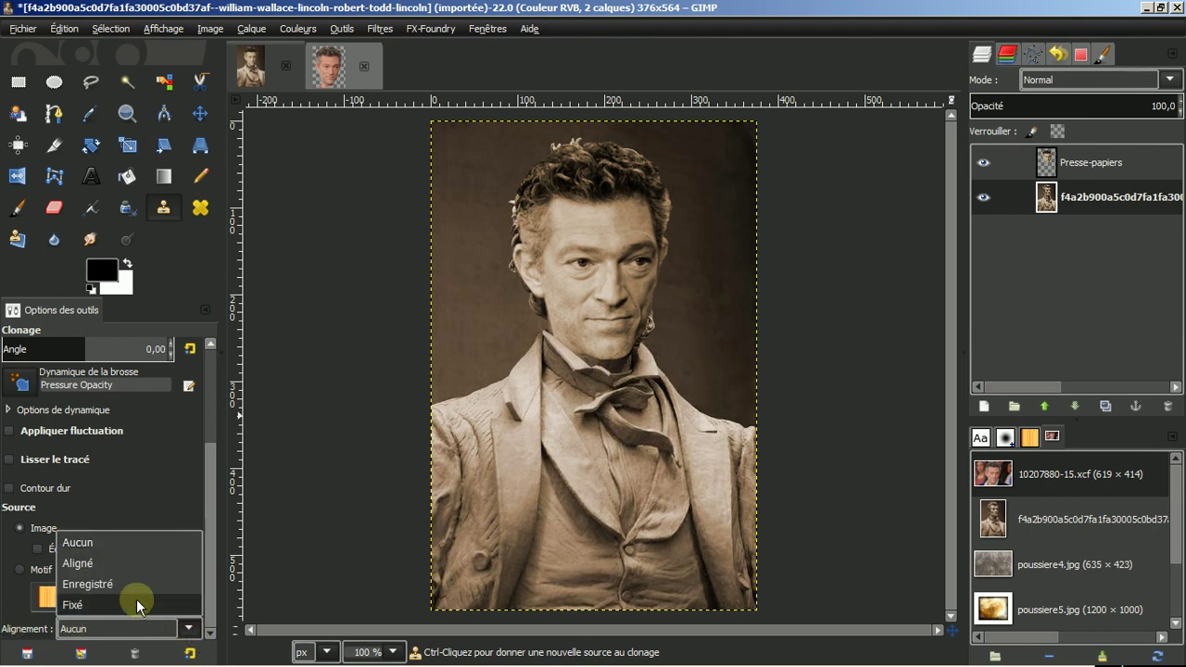
left_click(77, 563)
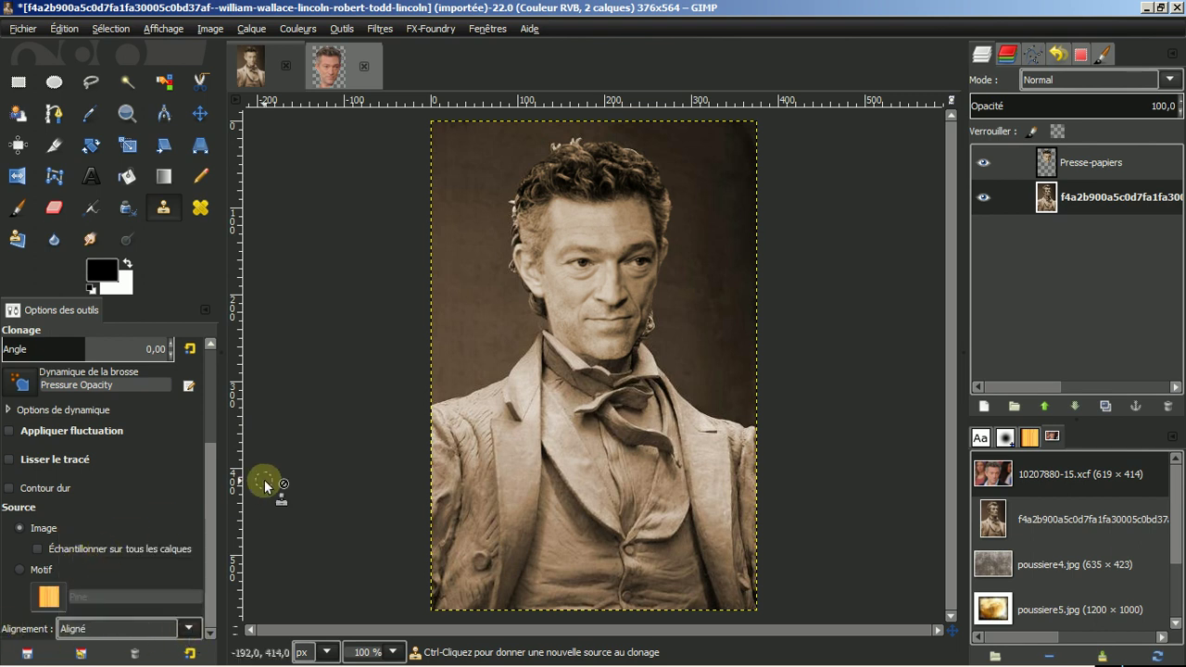
left_click(504, 304, "ctrl")
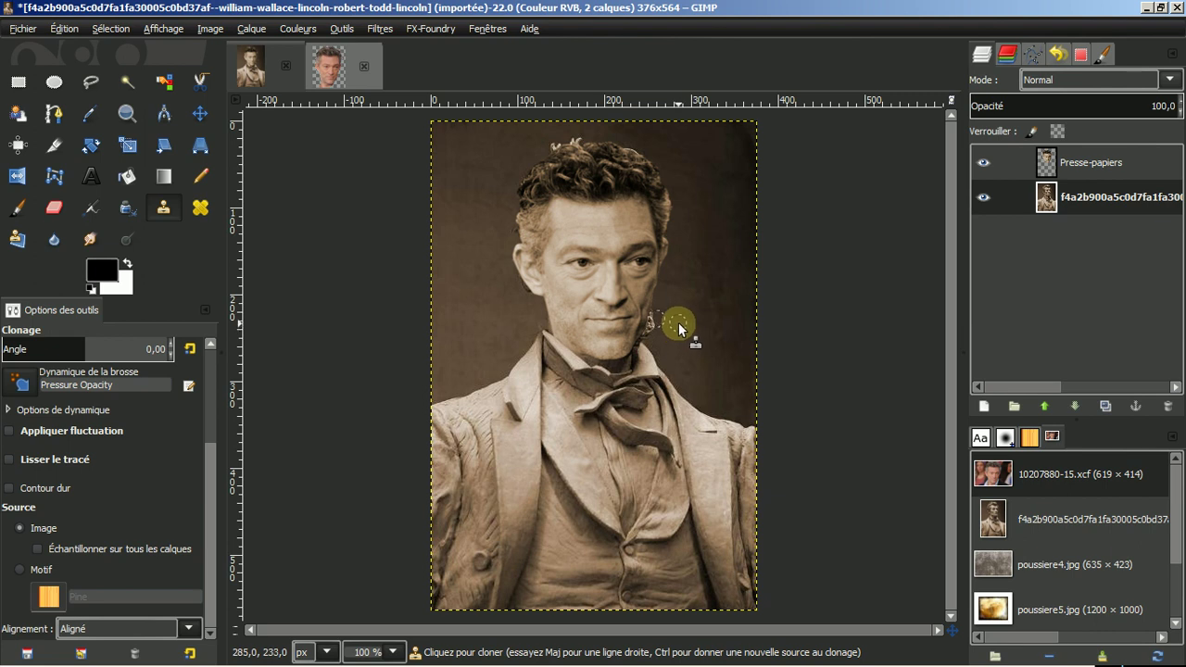
key("ctrl")
left_click(654, 319, "ctrl")
key("ctrl")
left_click(531, 134, "ctrl")
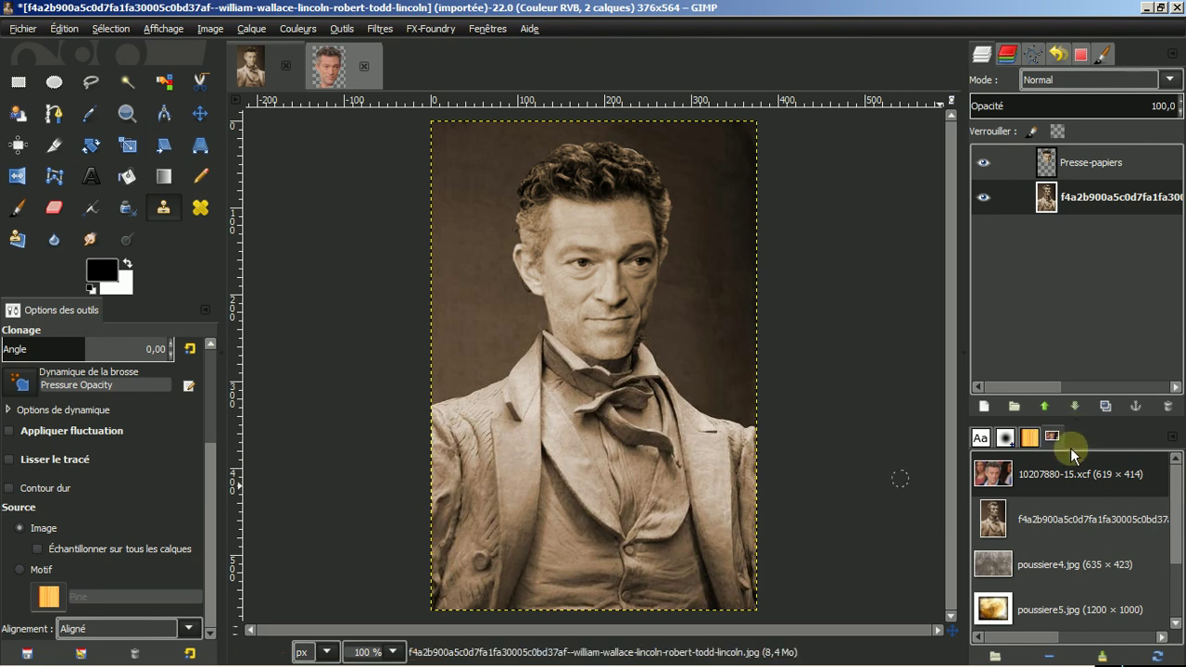
Open poussiere4.jpg, copy its scratched texture into the statue image as a new layer, and raise that layer above the head
double_click(1028, 567)
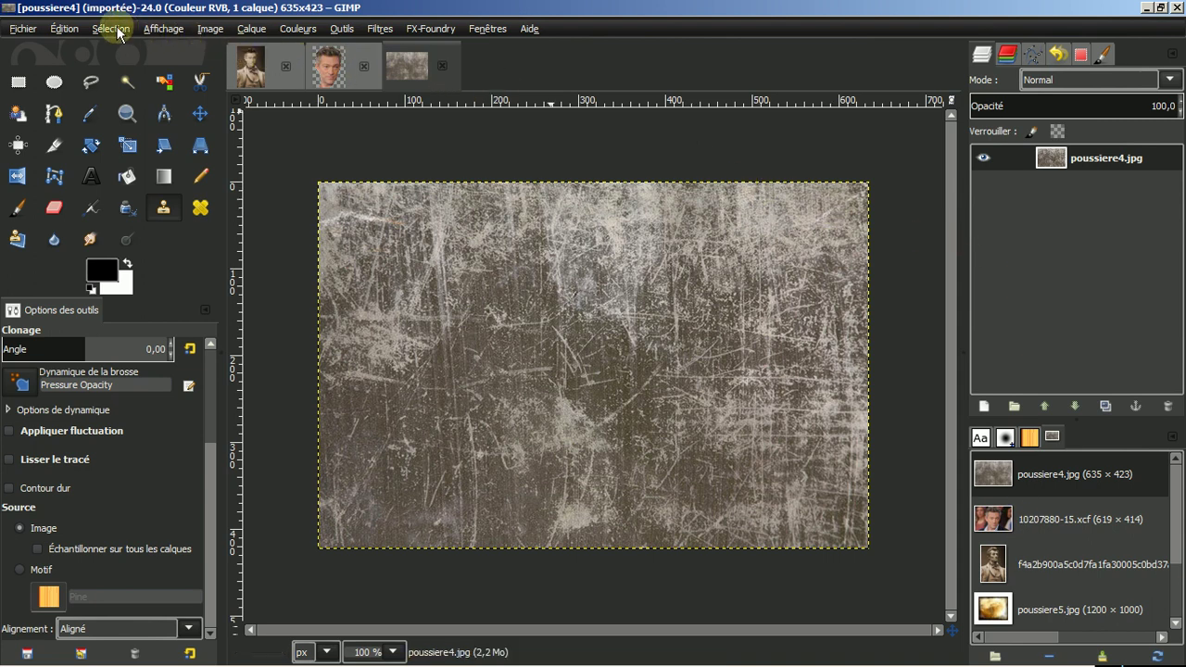
left_click(63, 28)
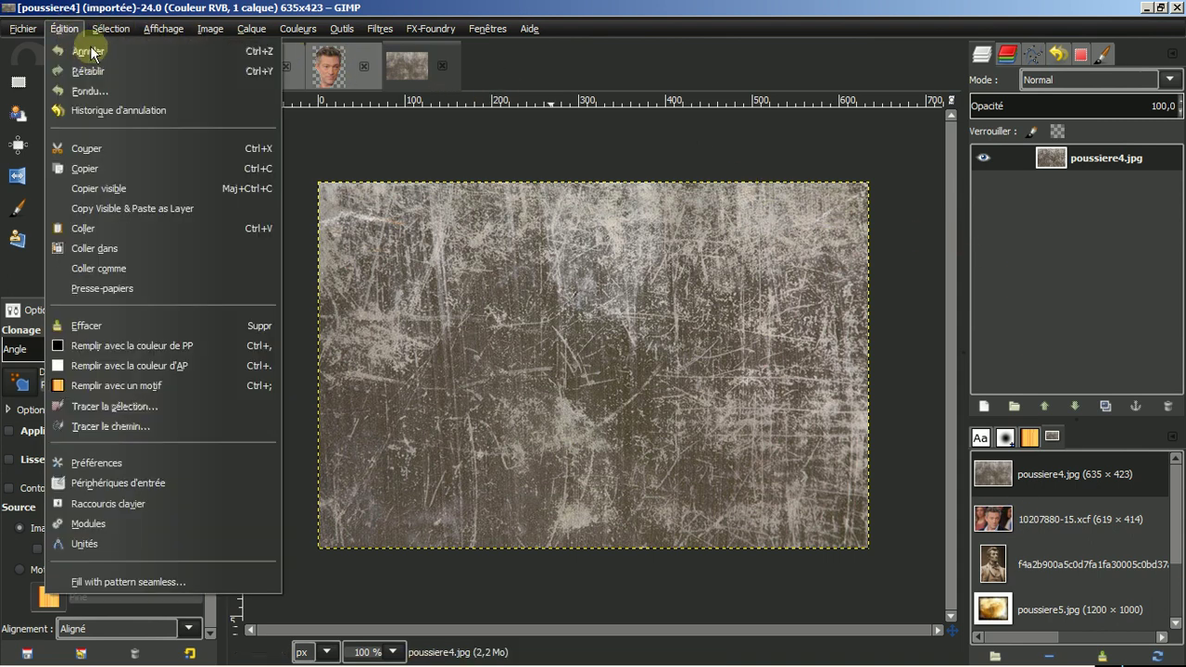
left_click(82, 168)
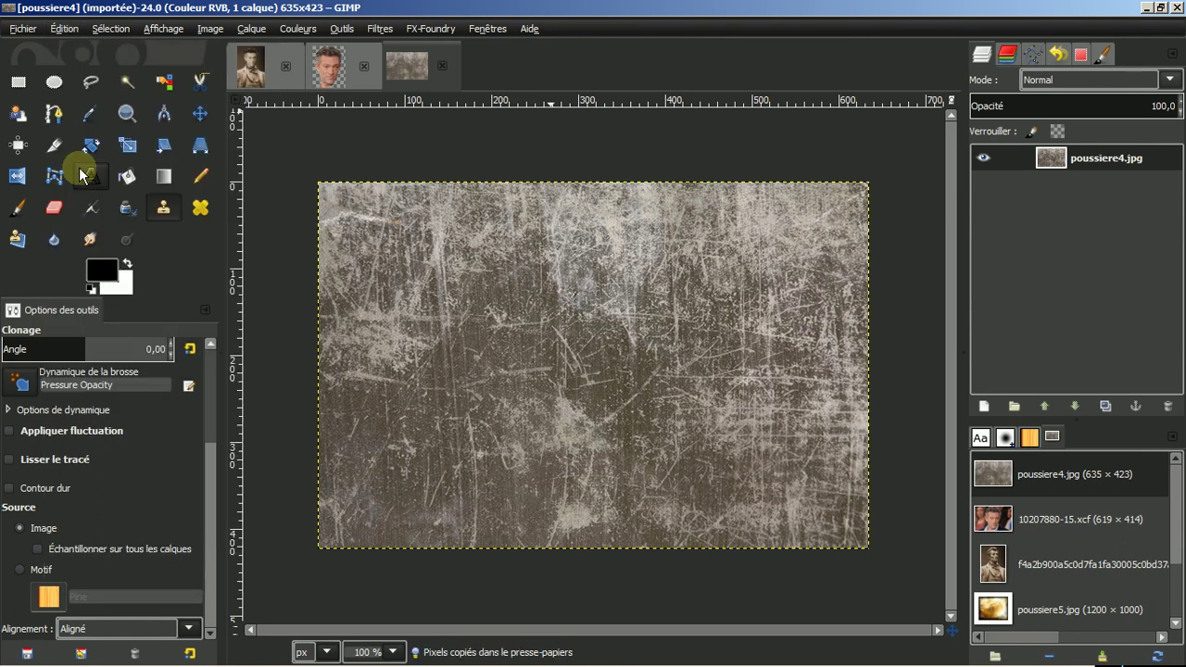
left_click(246, 69)
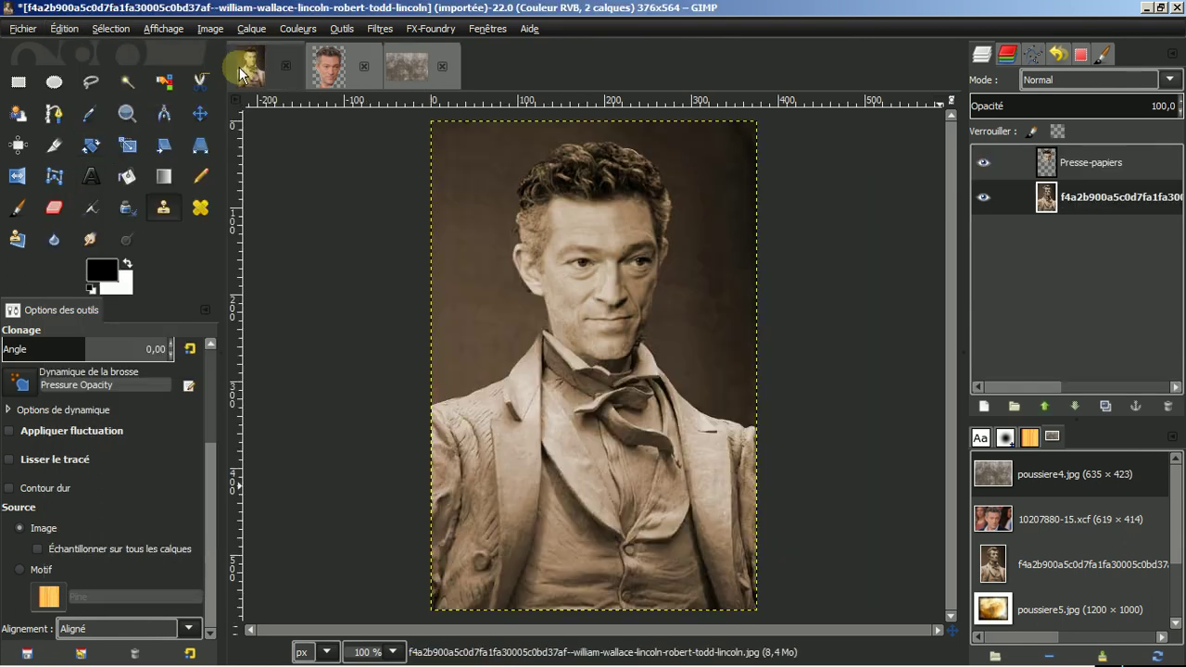
left_click(57, 28)
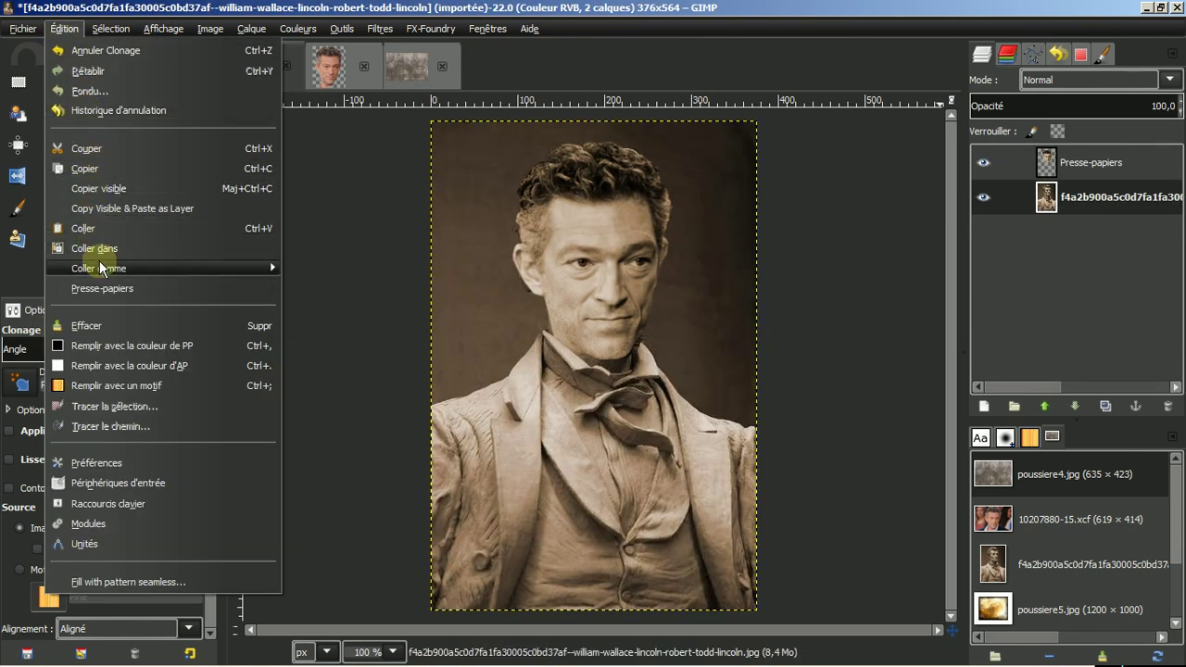
mouse_move(161, 268)
left_click(339, 288)
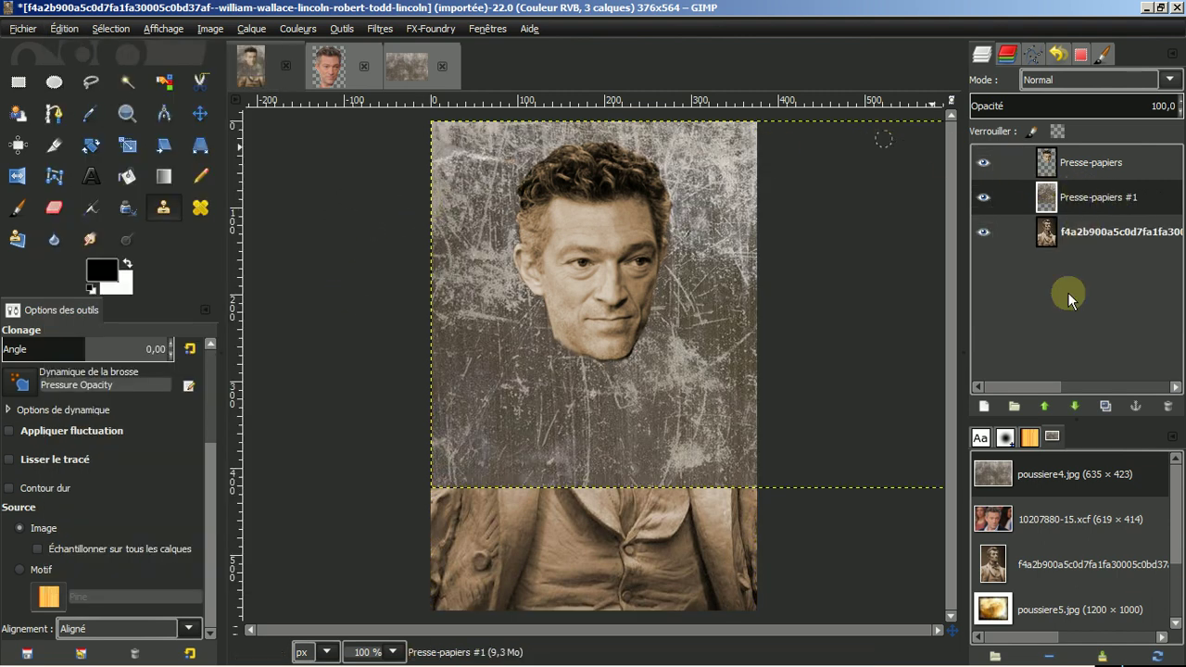
left_click(1043, 407)
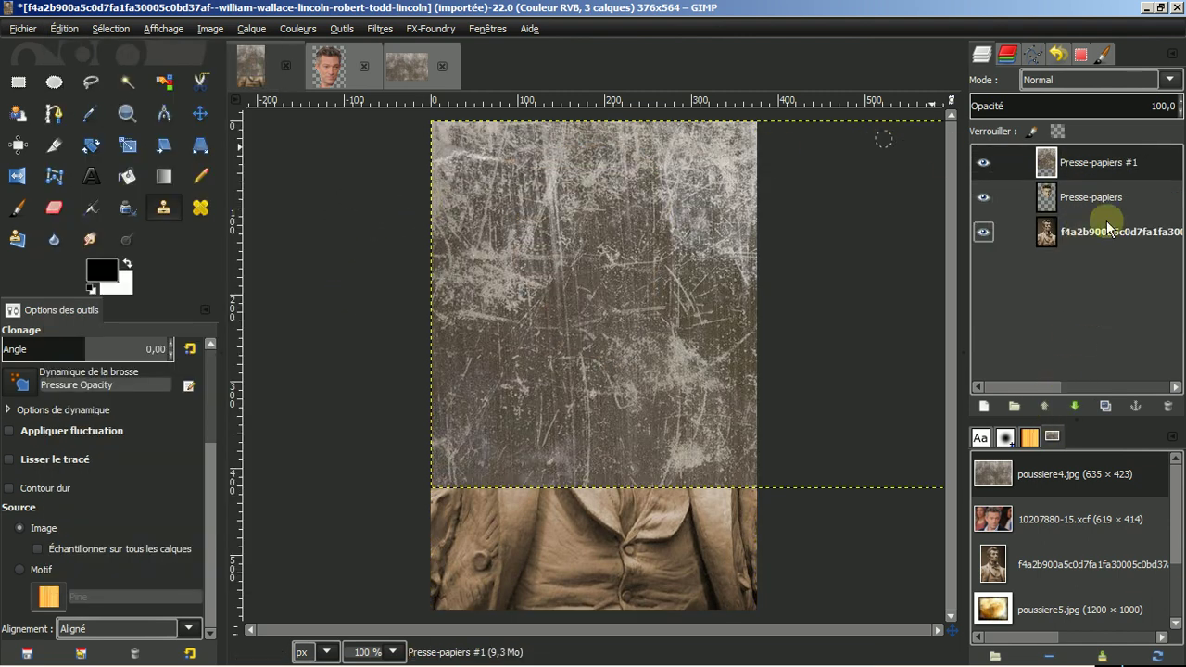
Scale the scratched texture layer without keeping proportions to 374 × 567 px so it covers the statue image
key("minus")
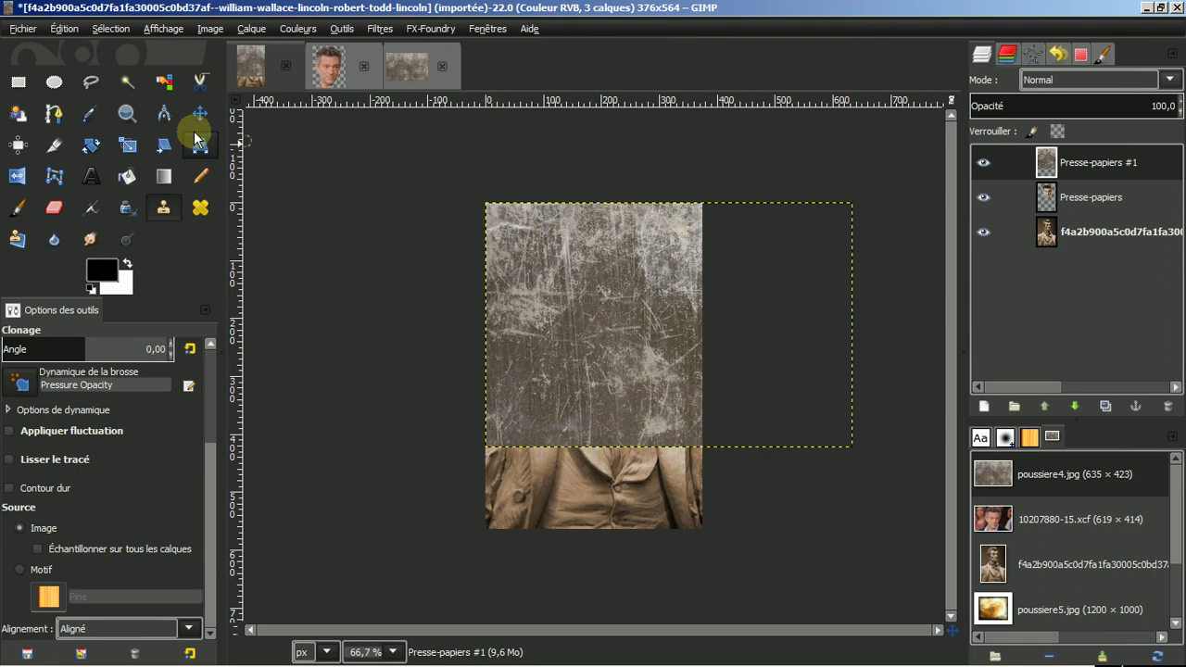
left_click(127, 146)
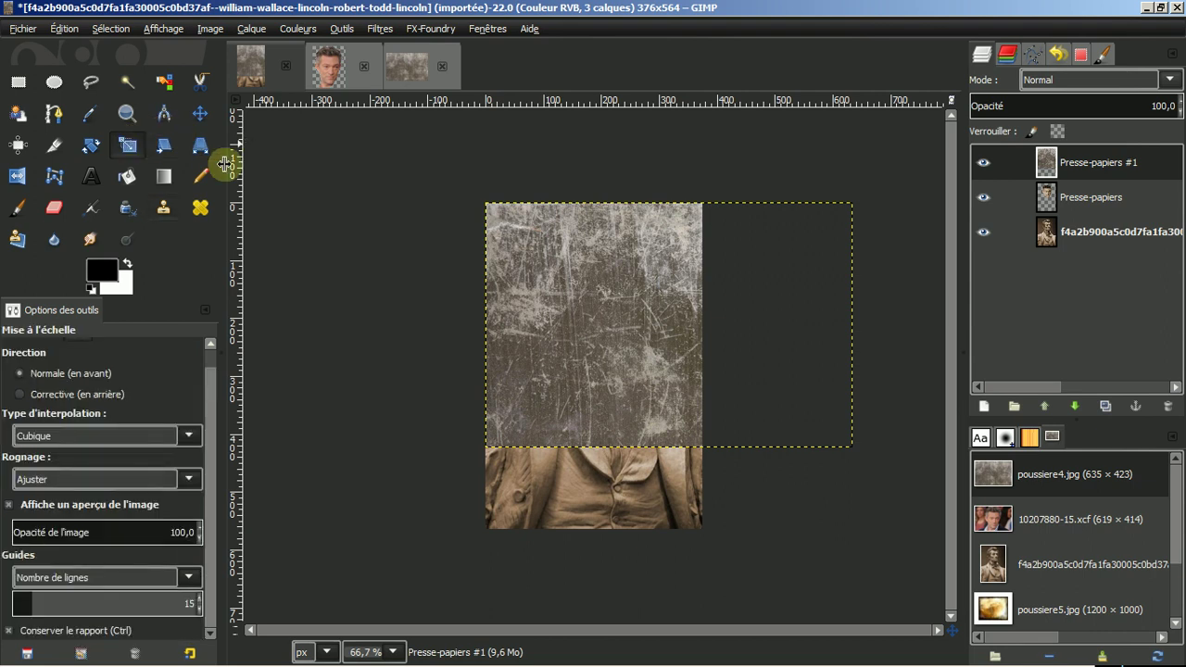
left_click(564, 262)
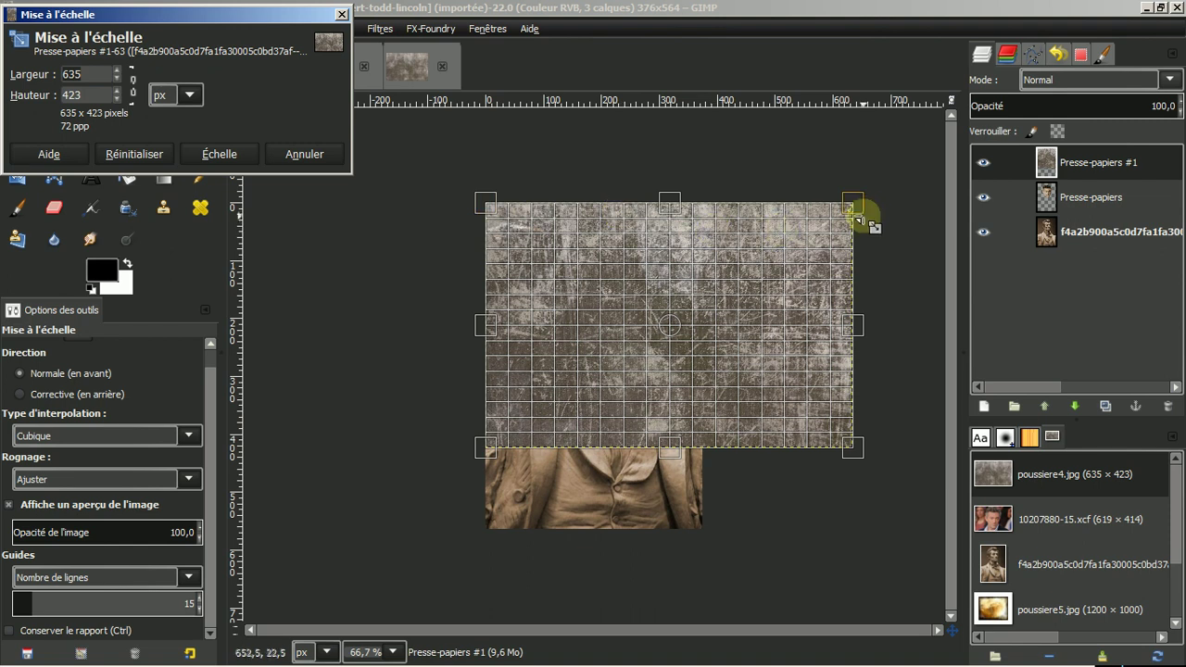
left_click_drag(850, 205, 702, 210)
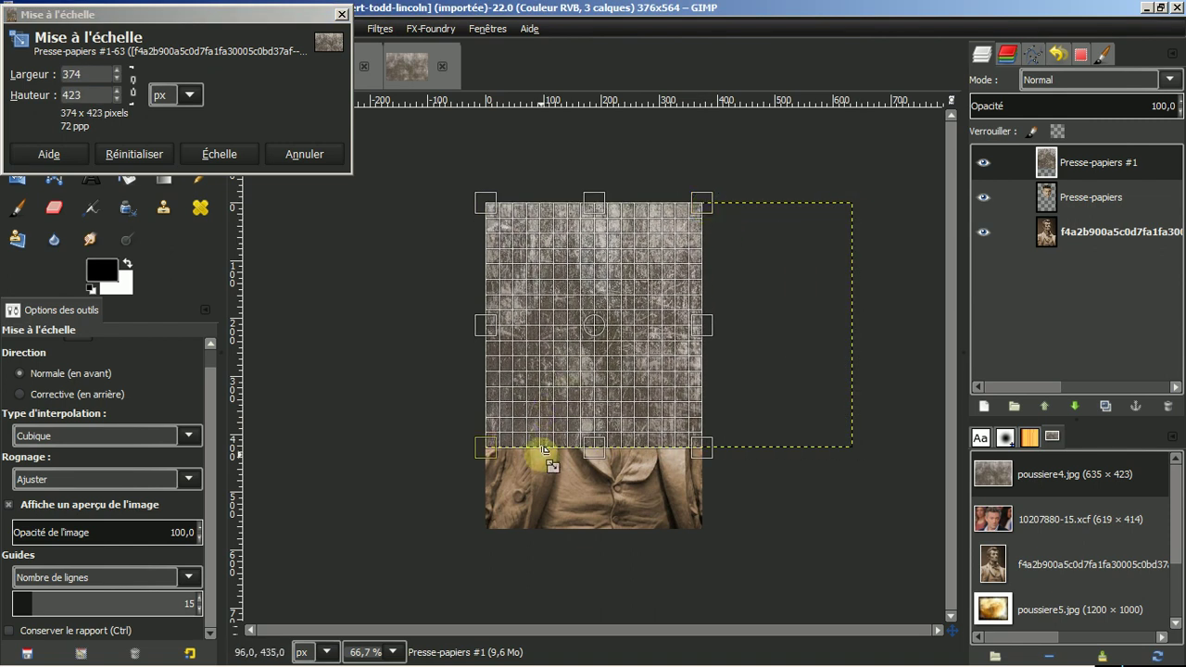
left_click_drag(593, 448, 605, 536)
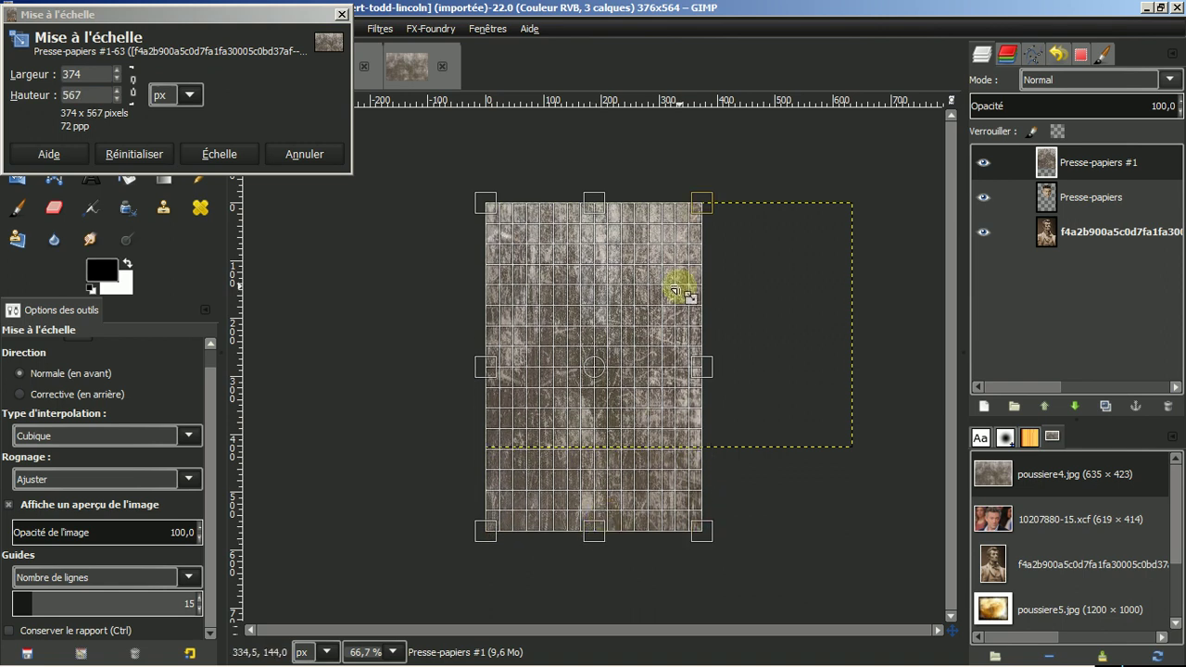
left_click(217, 154)
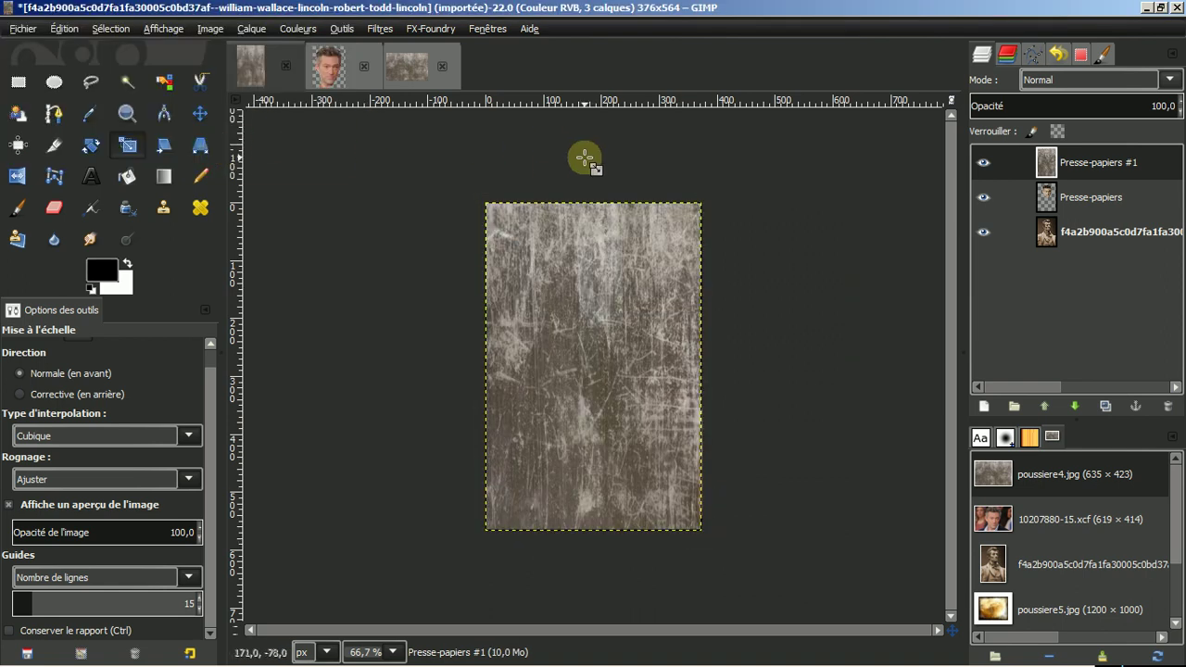
Blend the scratched texture layer over the portrait with Superposer mode at 69 % opacity
key("1")
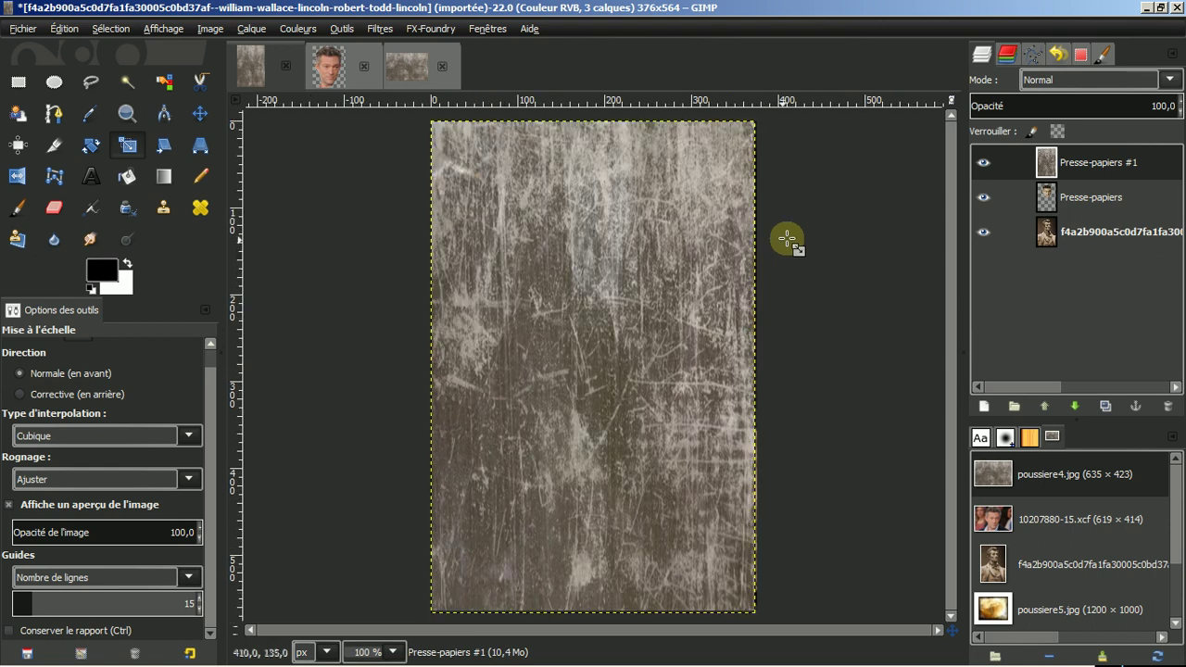
left_click(1169, 81)
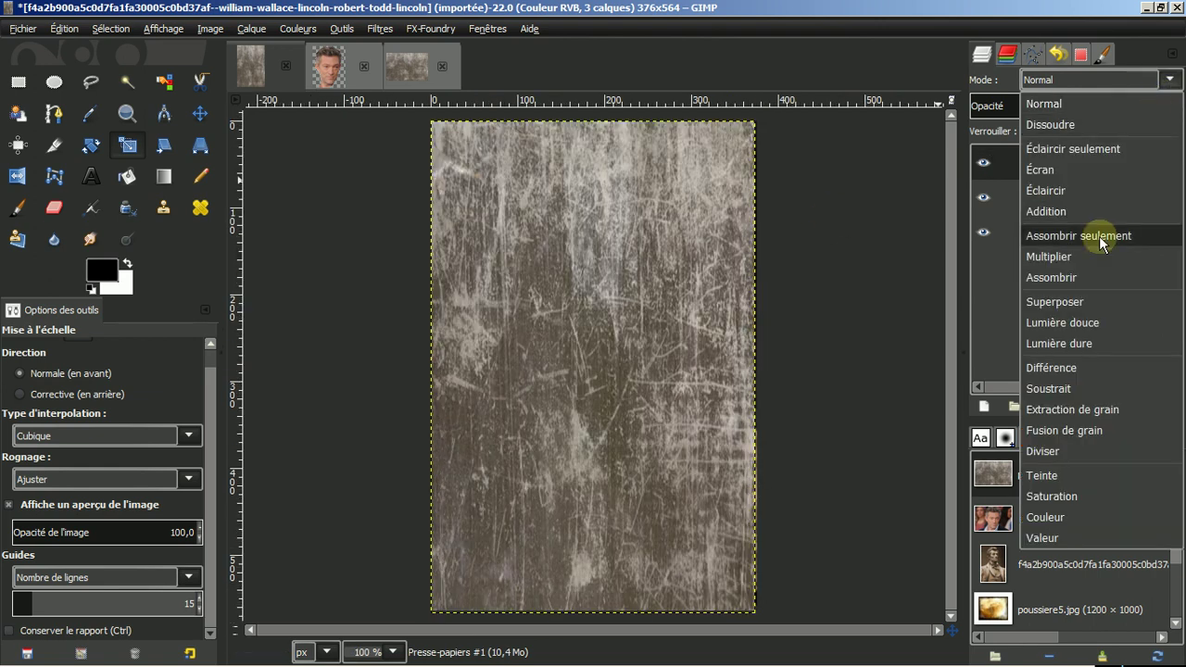
left_click(1061, 302)
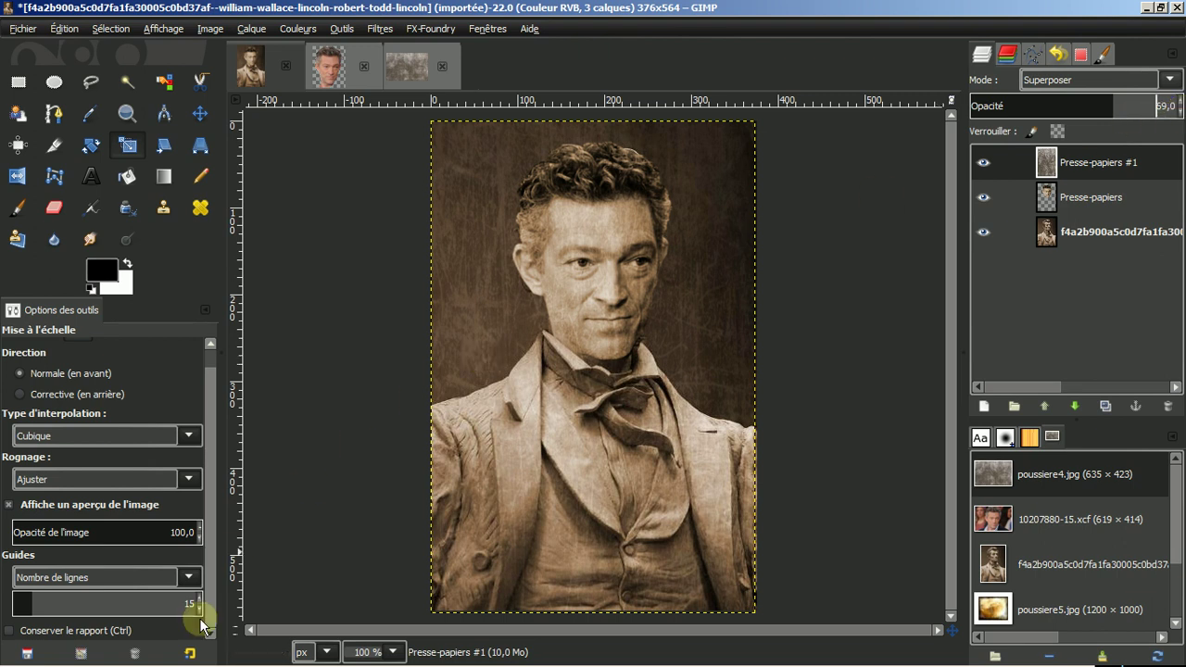
Open poussiere5.jpg and crop it to the 908 × 676 px area inside the black film frame
double_click(1048, 611)
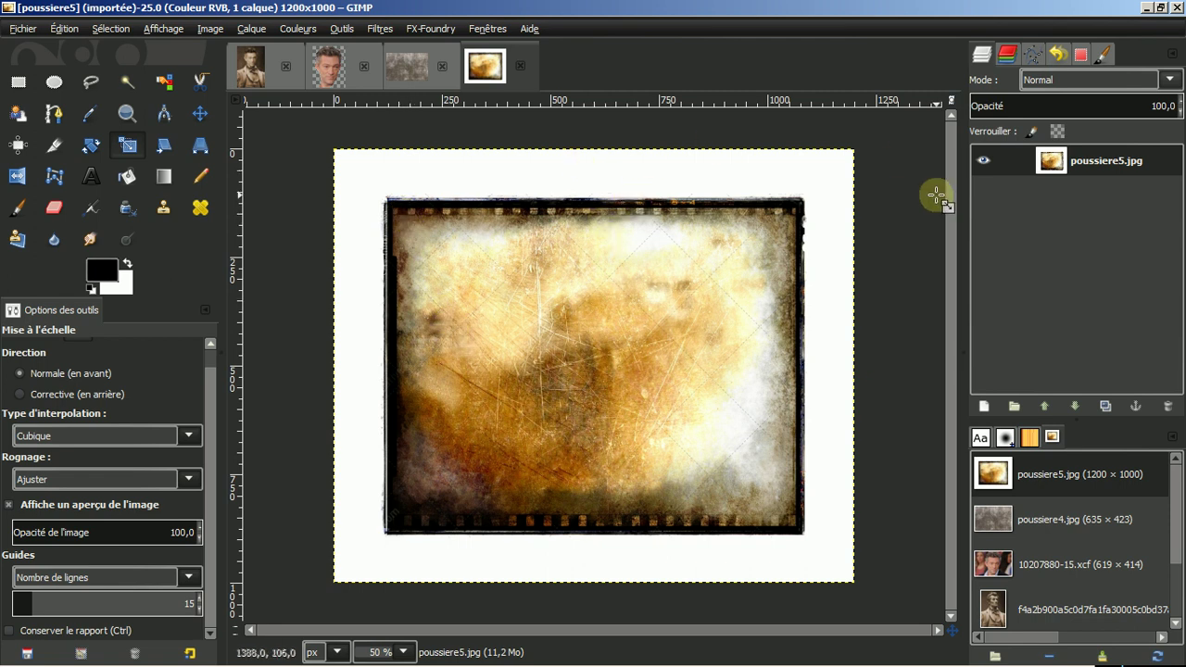
left_click(53, 145)
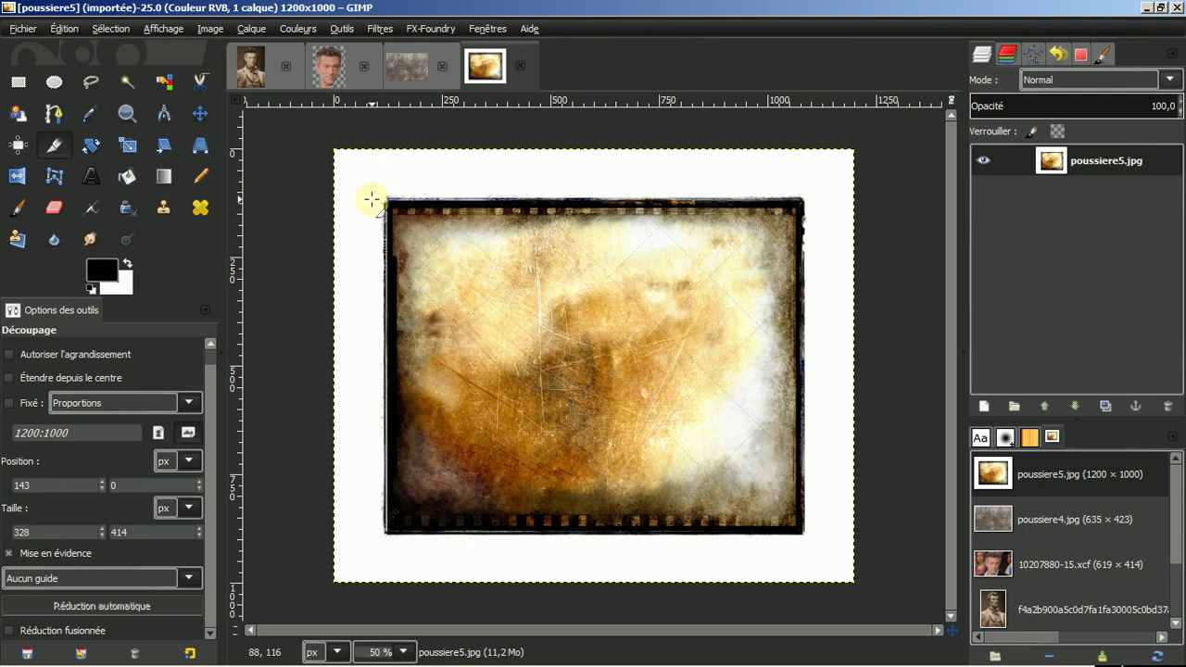
left_click_drag(399, 220, 794, 512)
left_click(646, 356)
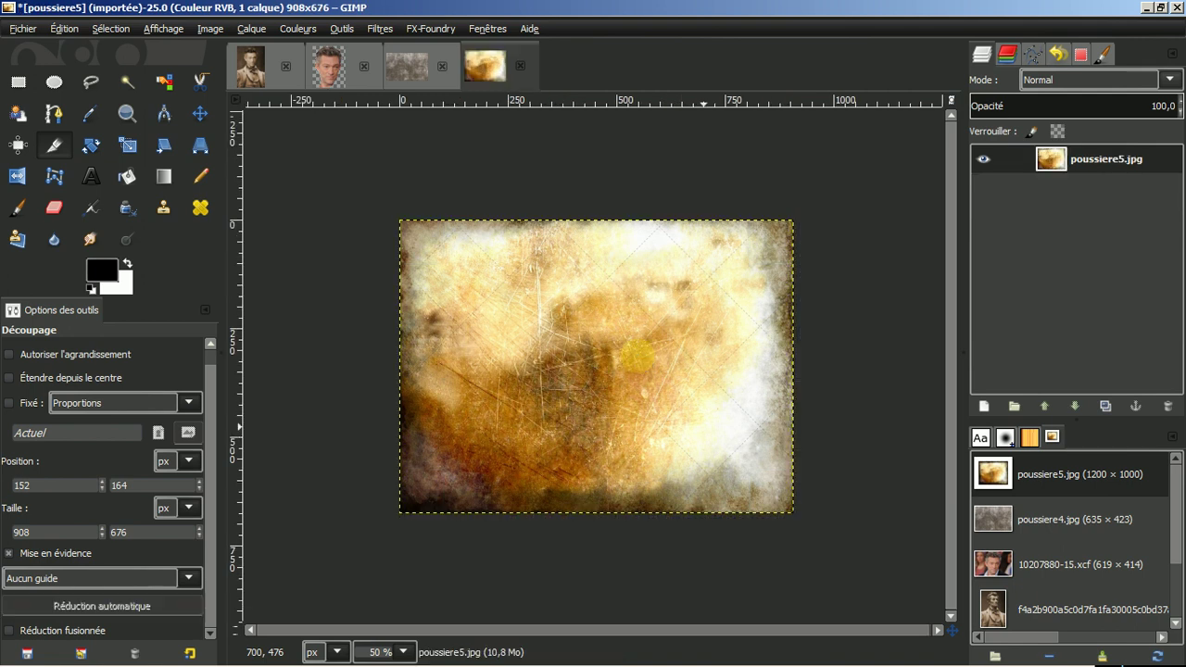
Copy the cropped poussiere5.jpg texture and paste it into the portrait image as a new layer
left_click(64, 29)
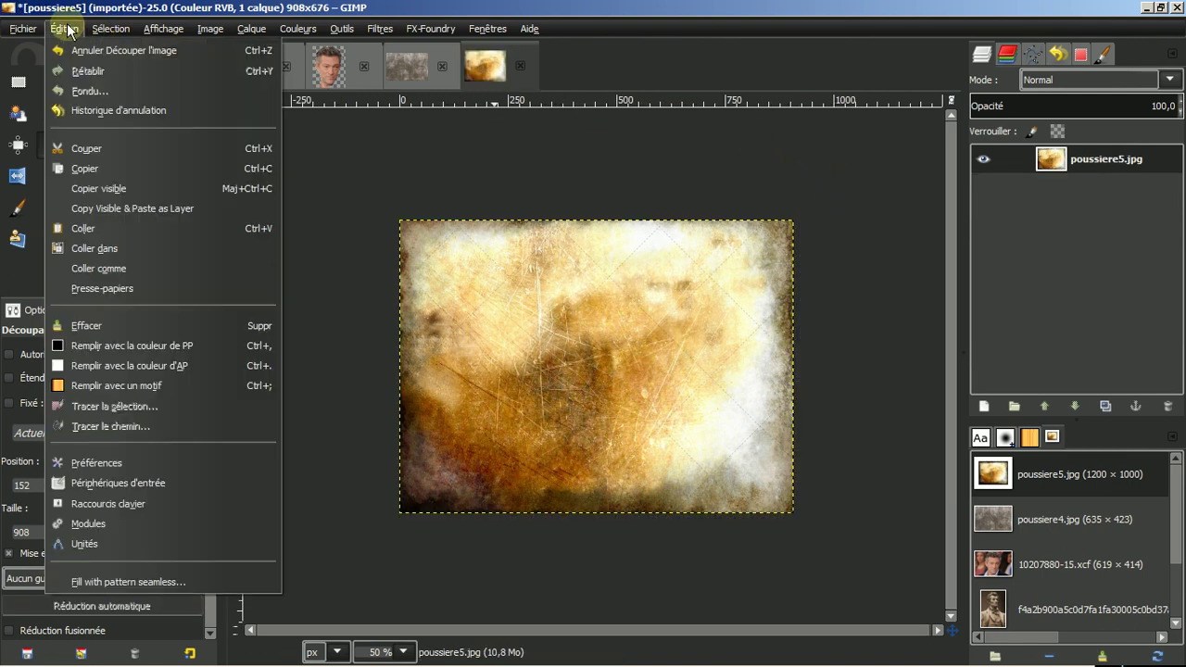
left_click(73, 170)
left_click(244, 73)
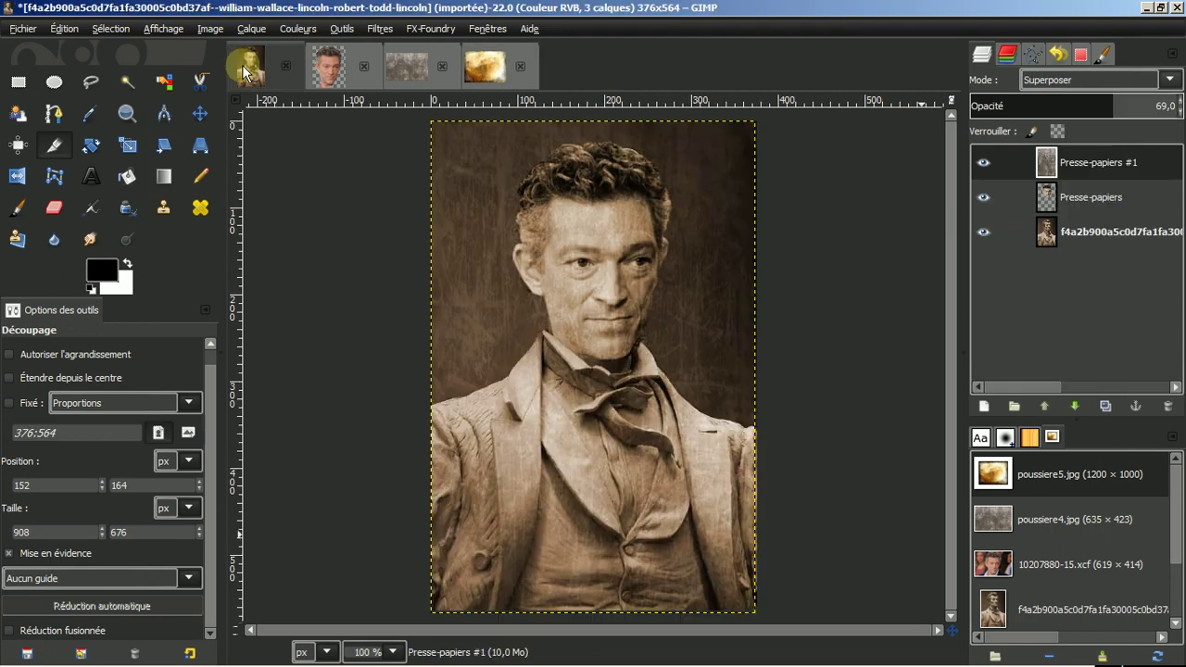
left_click(65, 29)
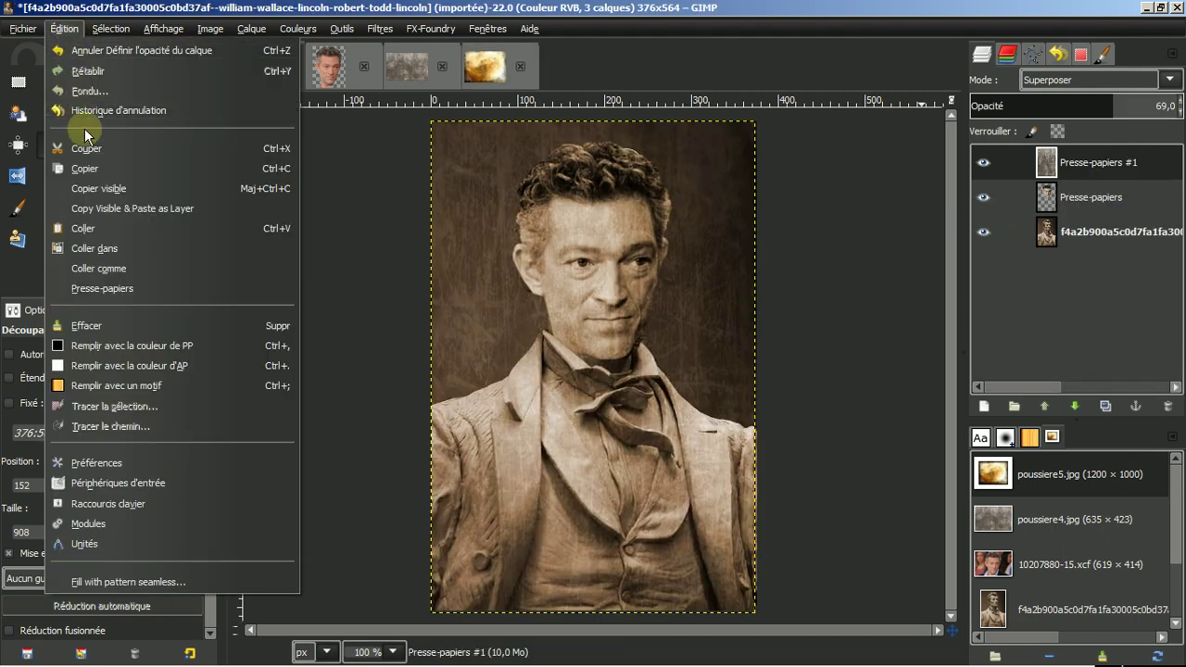
mouse_move(117, 272)
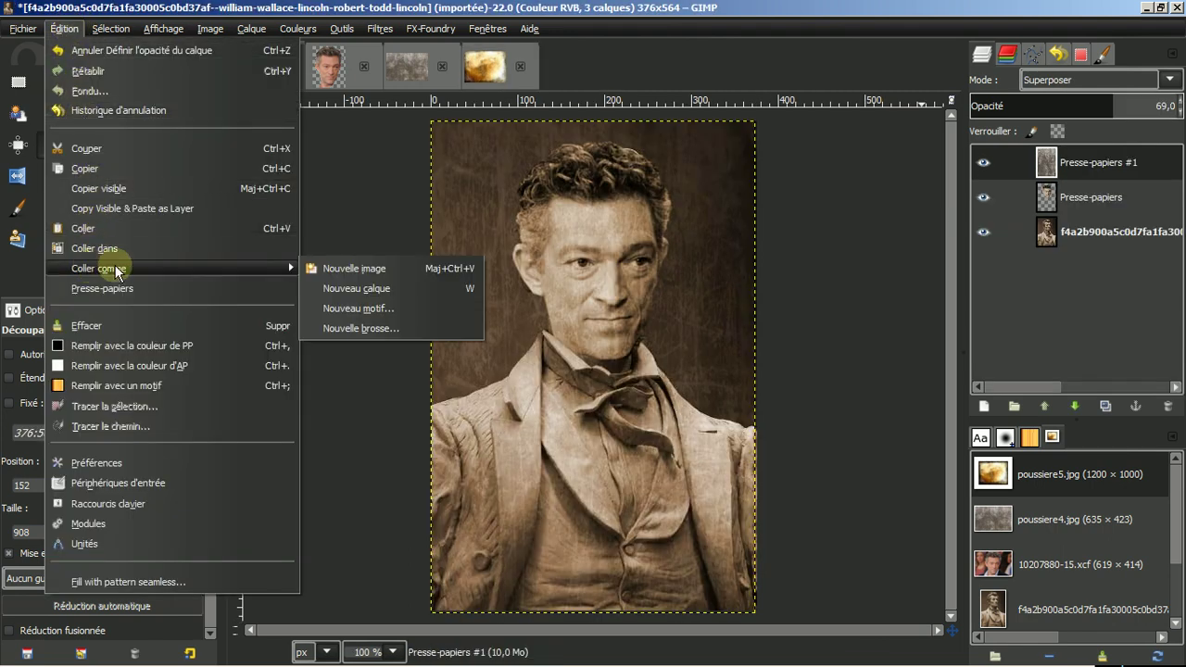
left_click(345, 288)
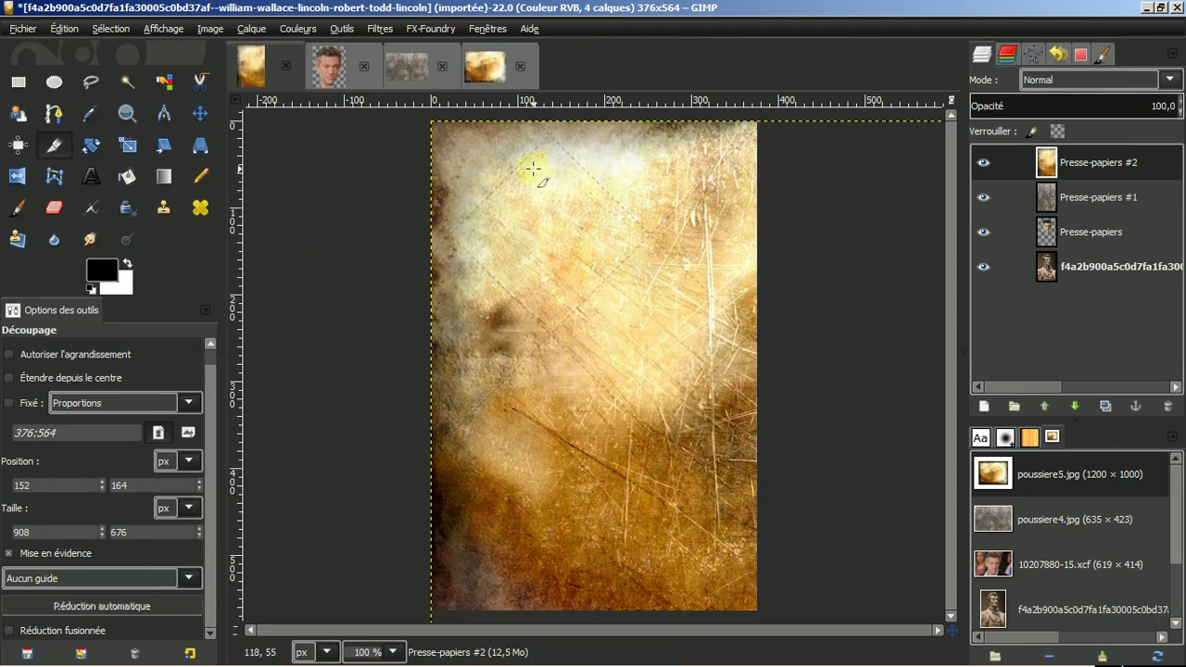
Hide the golden texture layer and scale it without keeping proportions to 368 × 670 px, close to the portrait's width
left_click(127, 146)
left_click(587, 284)
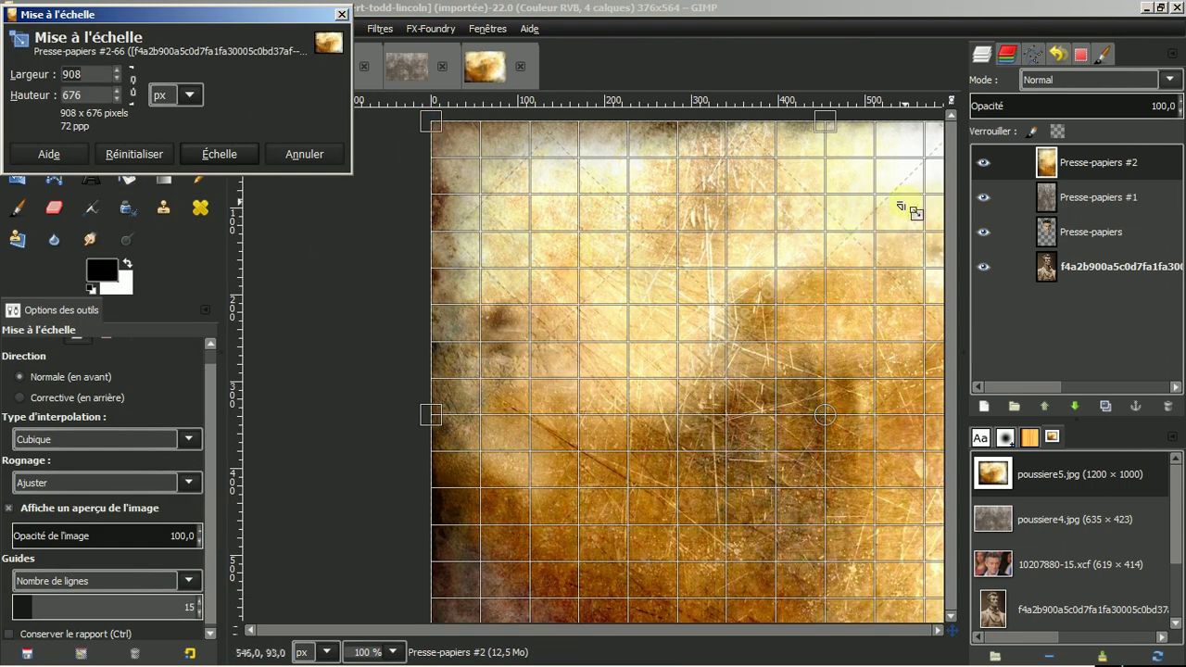
scroll(838, 294, "down", 3)
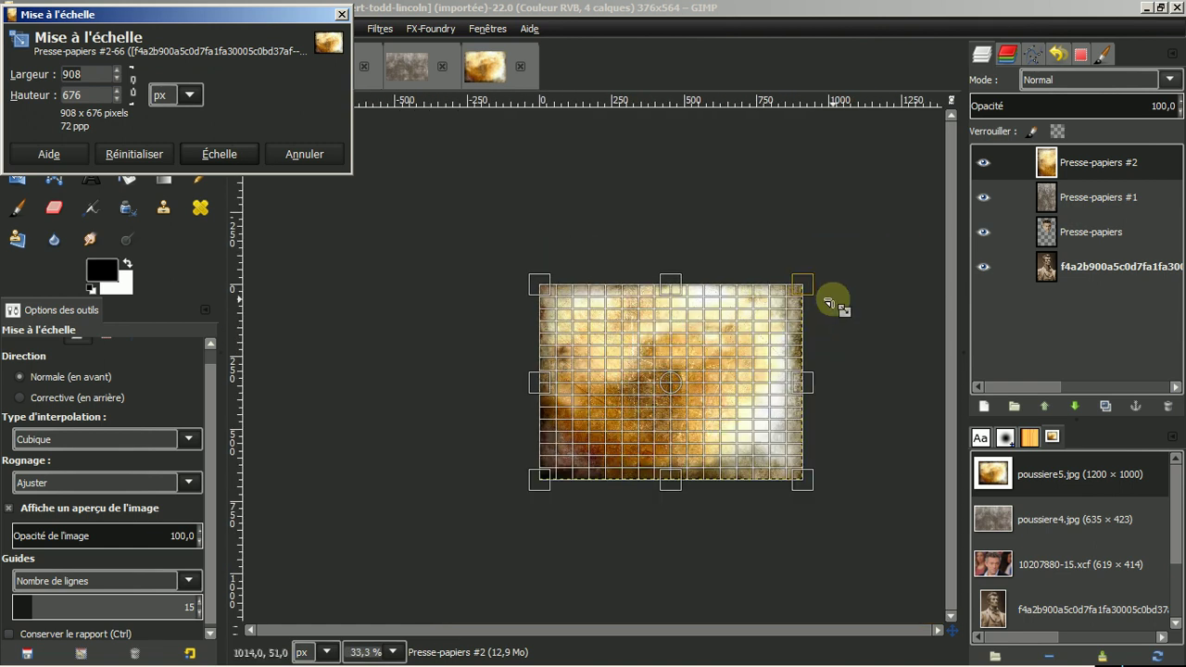
left_click(985, 162)
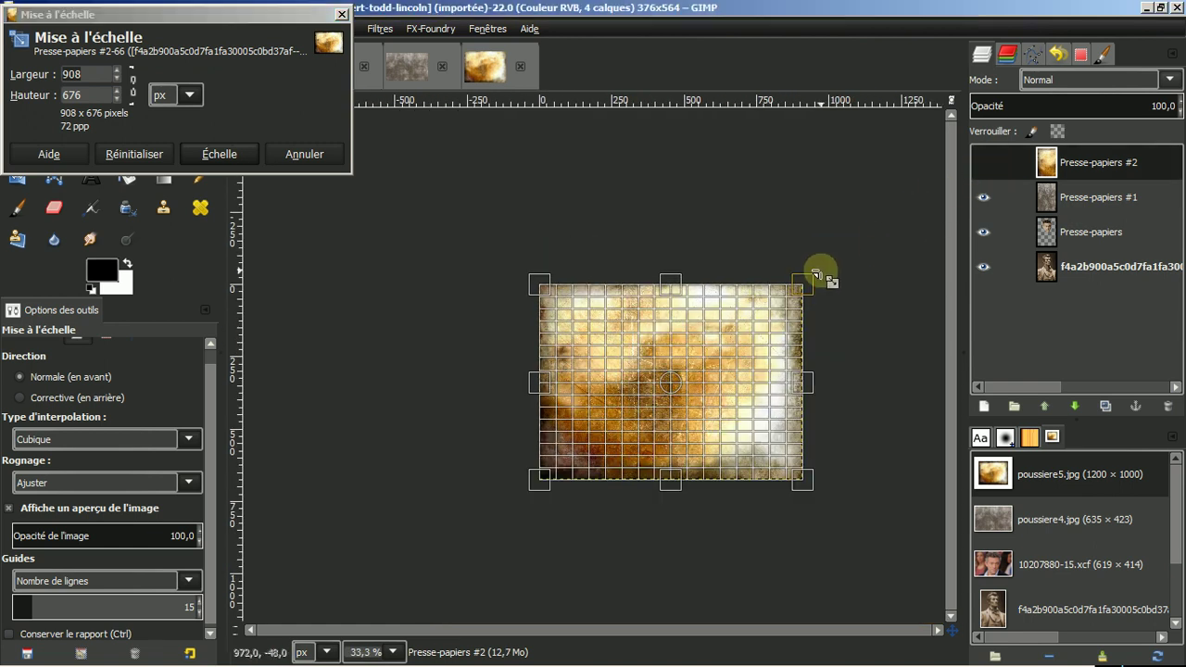
left_click_drag(799, 290, 650, 284)
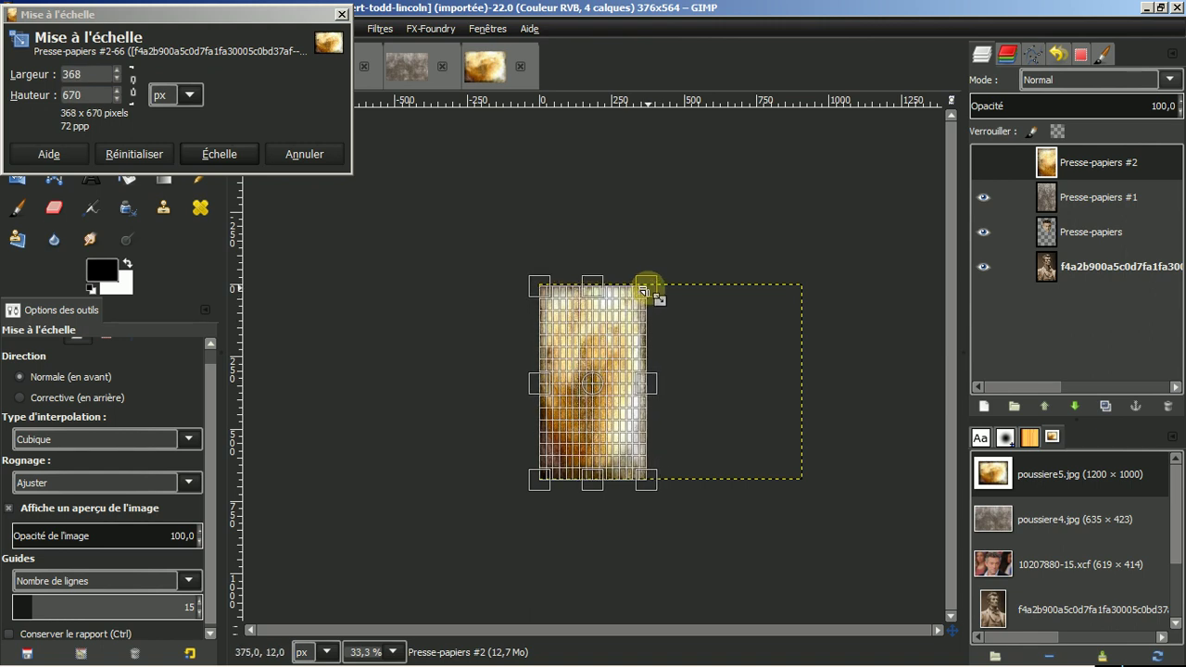
left_click(214, 155)
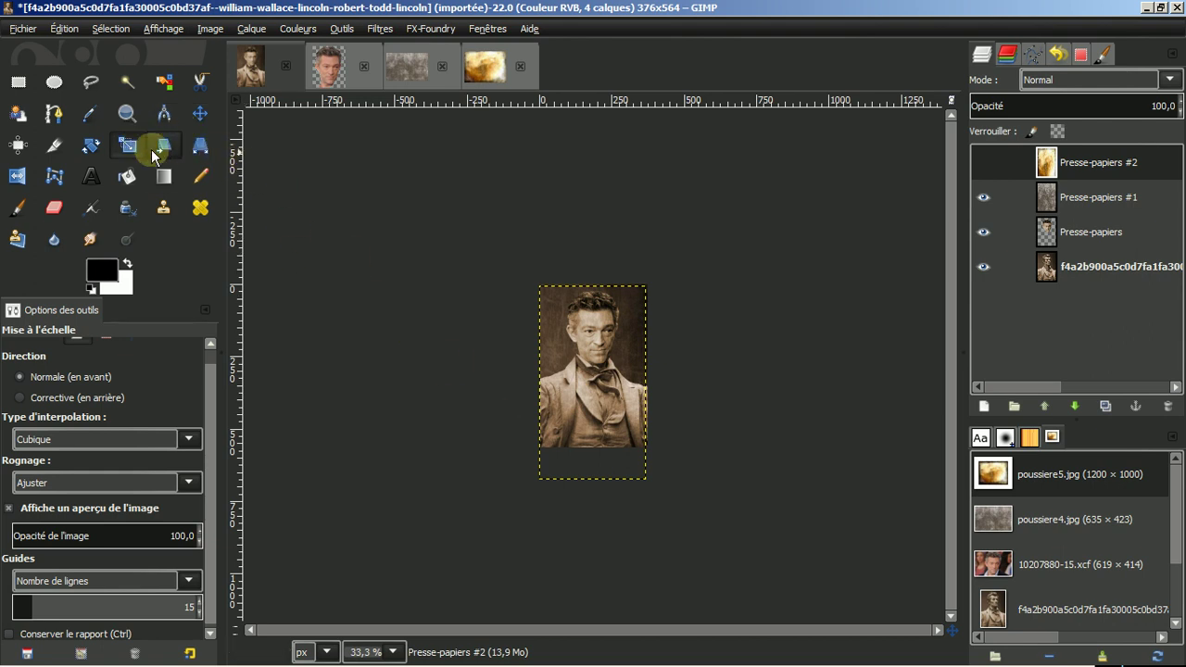
Reduce the golden texture layer's height to 568 px to match the portrait, and make the layer visible again
left_click(565, 371)
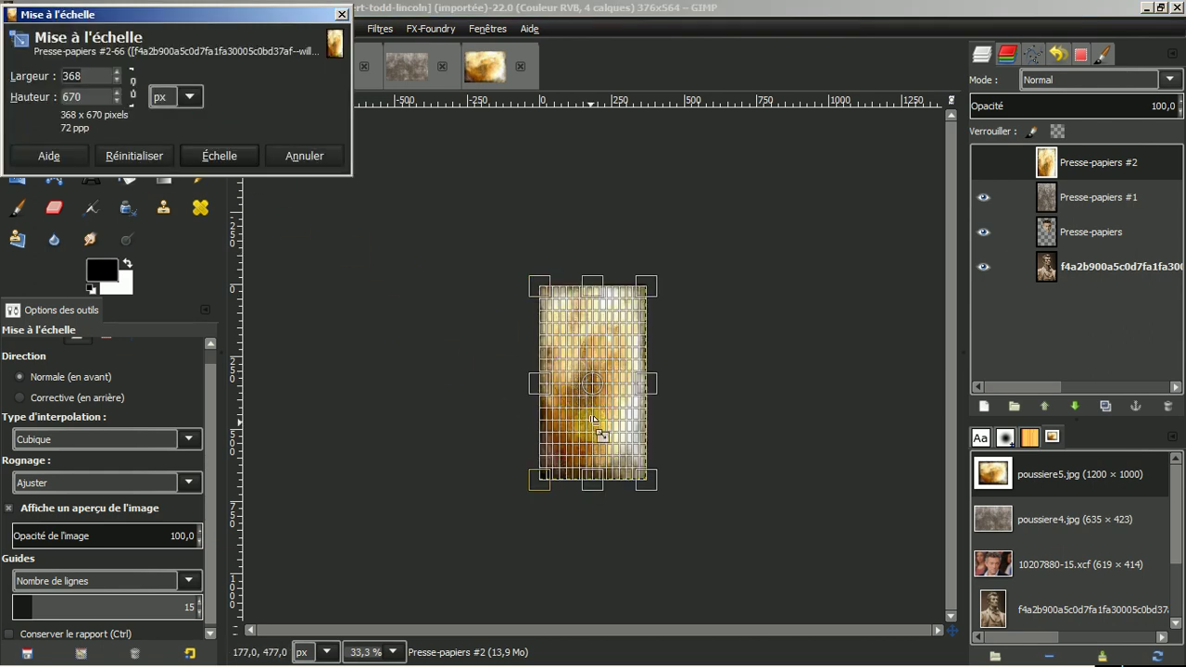
left_click_drag(599, 473, 608, 445)
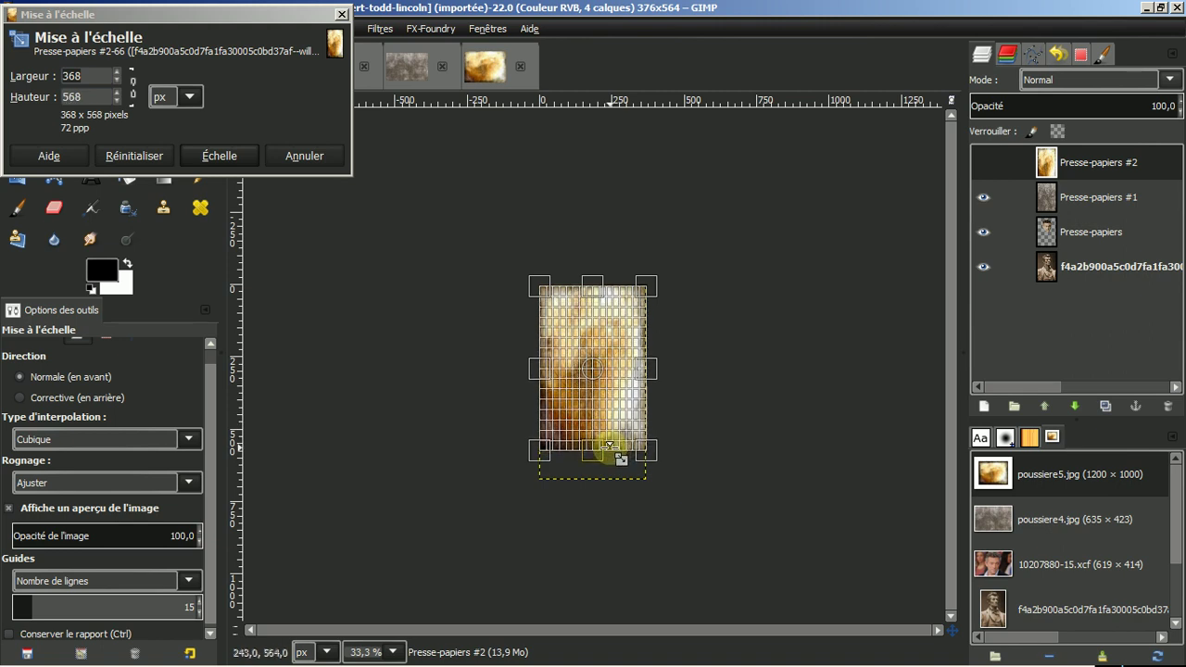
left_click(213, 155)
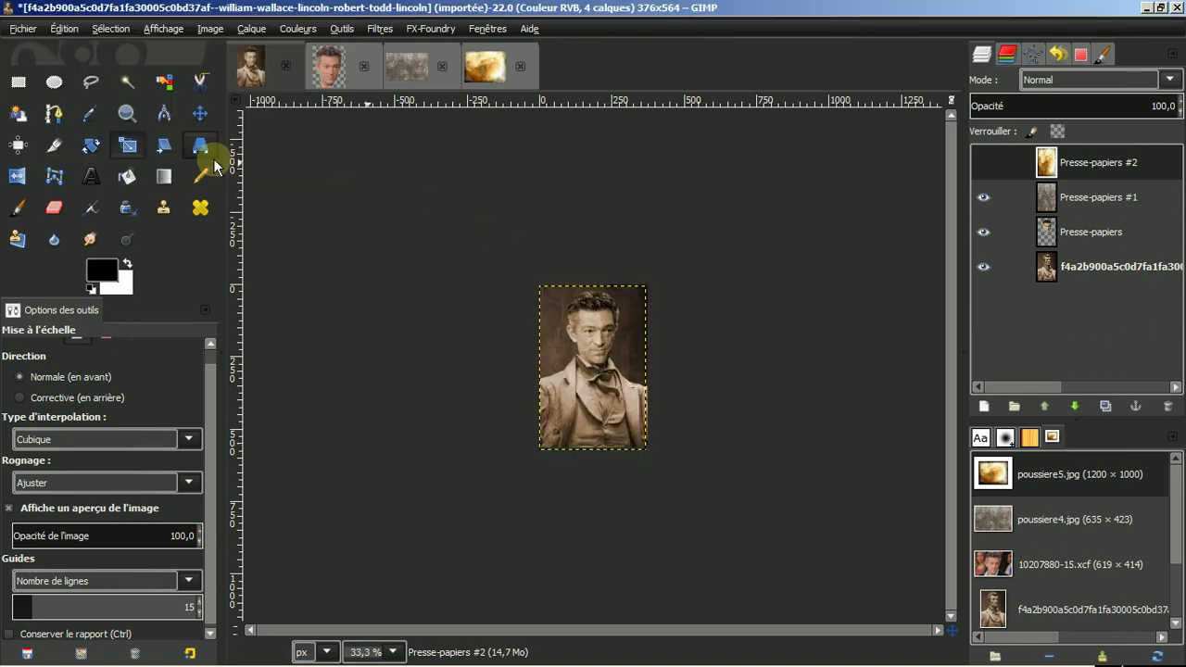
left_click(984, 163)
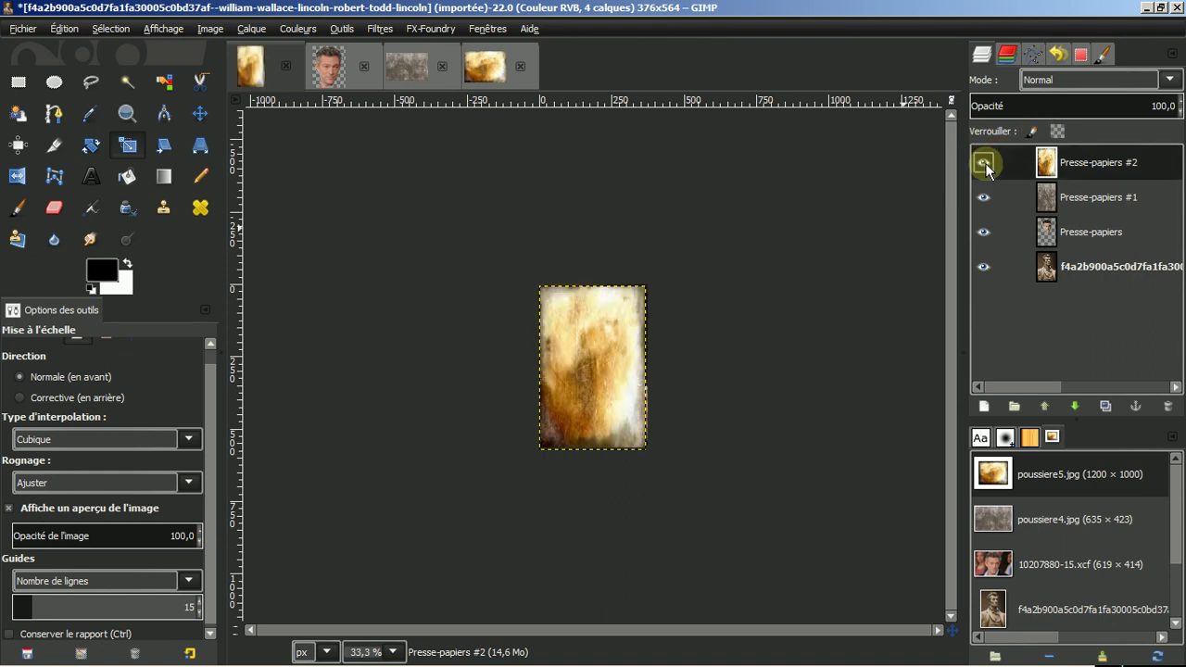
key("plus")
key("plus")
key("plus")
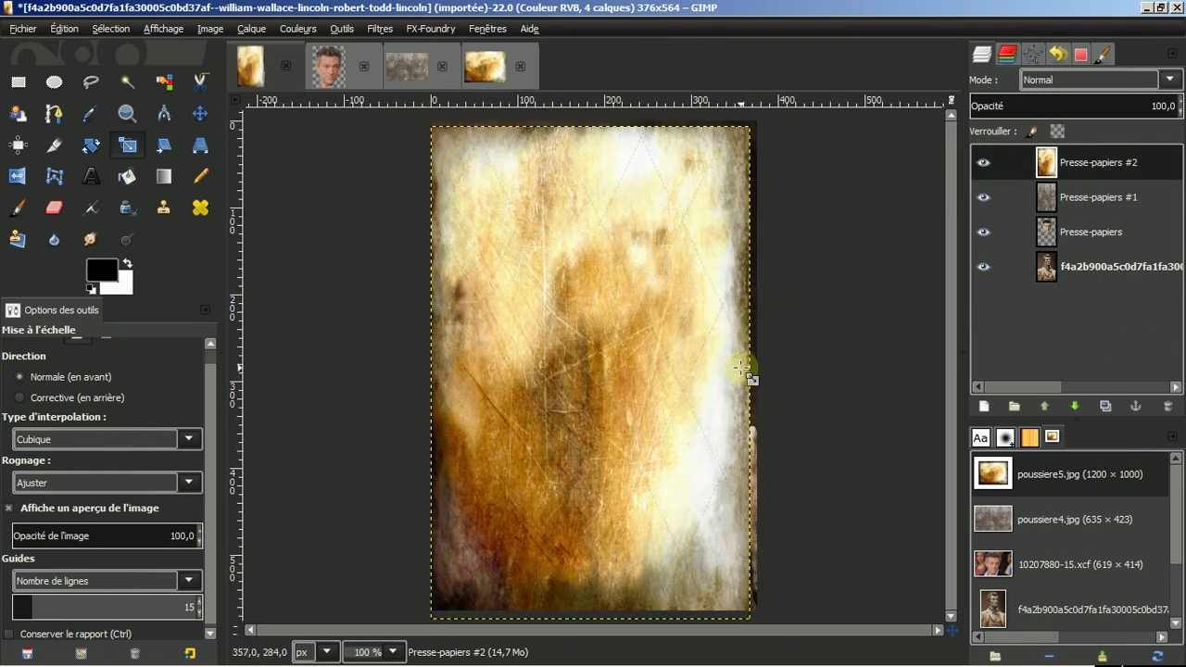
Widen the golden texture layer on both sides to 388 × 568 px so it covers the portrait's full width
left_click(128, 176)
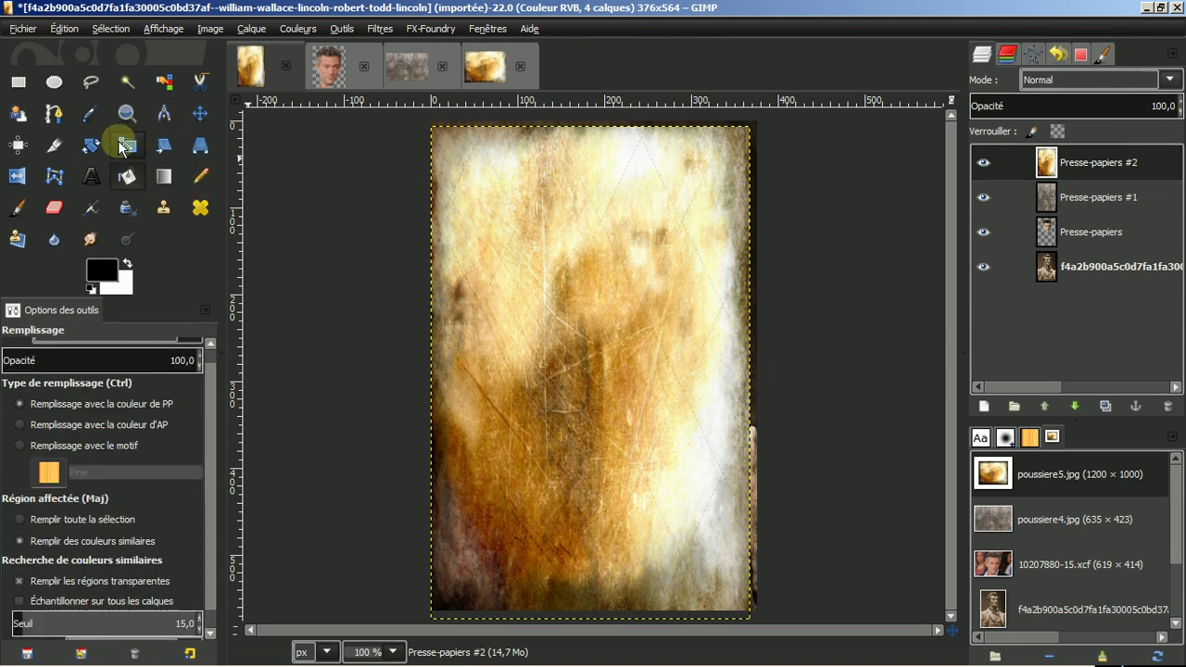
left_click(127, 145)
left_click(549, 285)
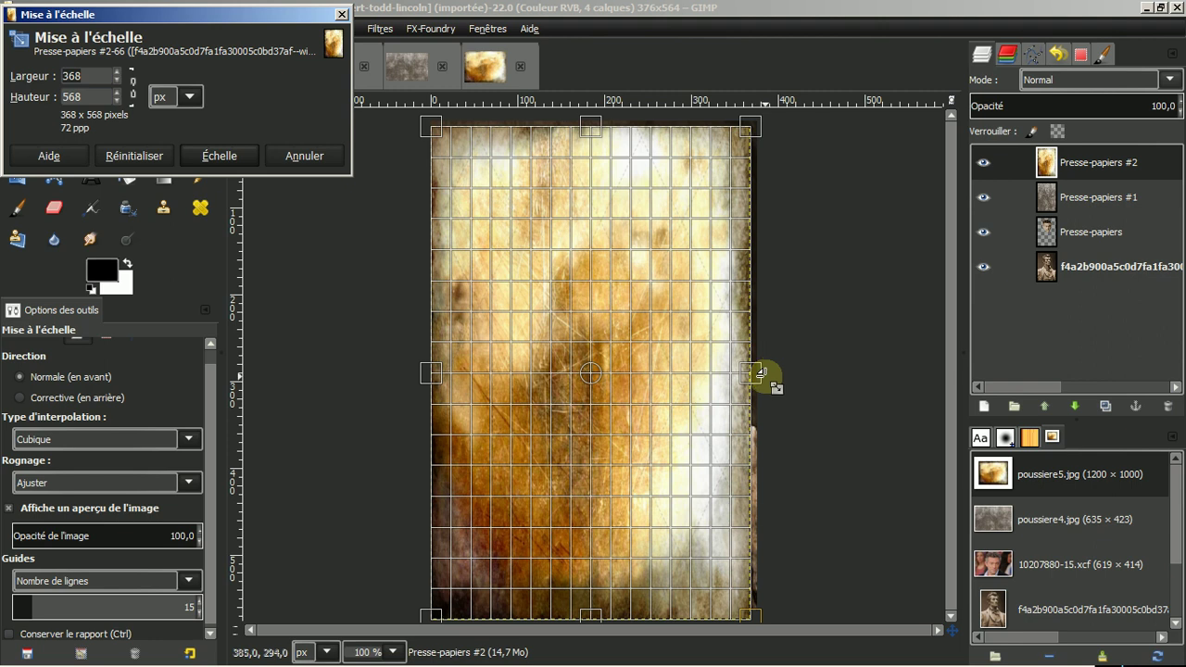
left_click_drag(758, 373, 770, 374)
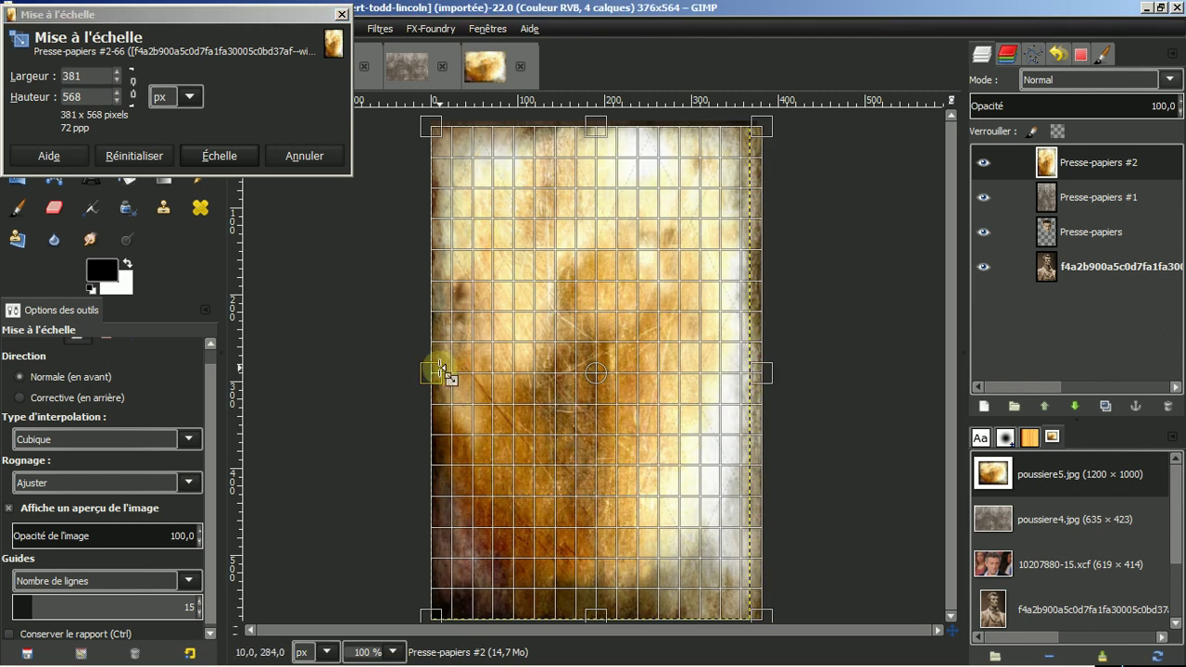
left_click_drag(439, 370, 428, 372)
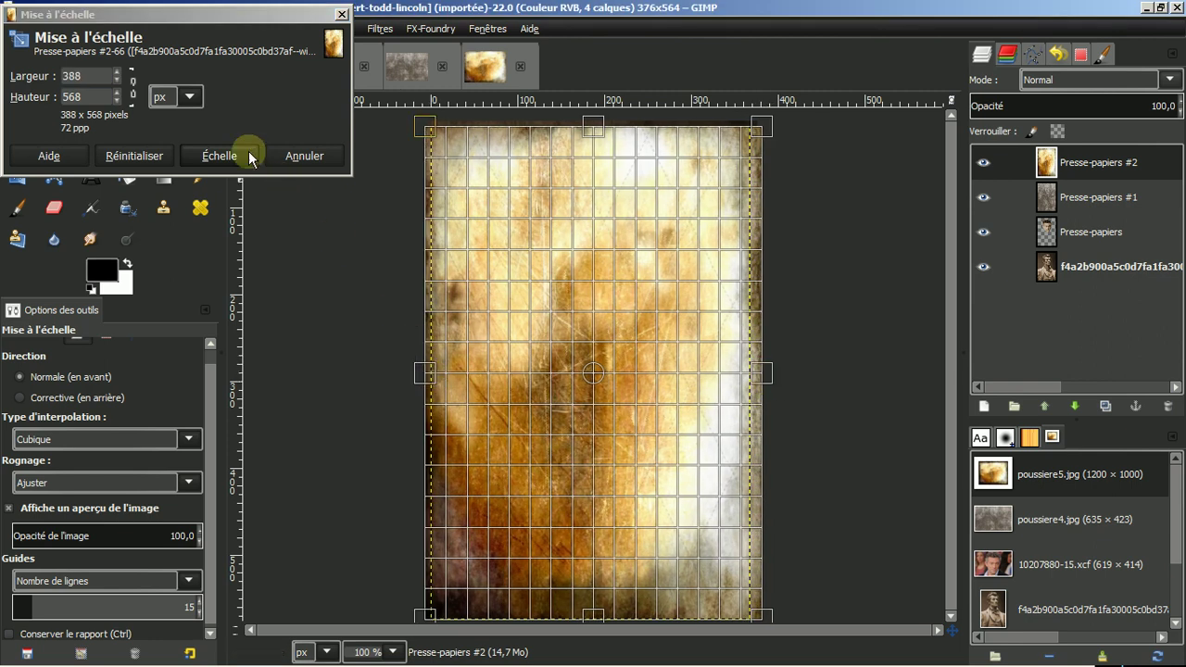
left_click(226, 156)
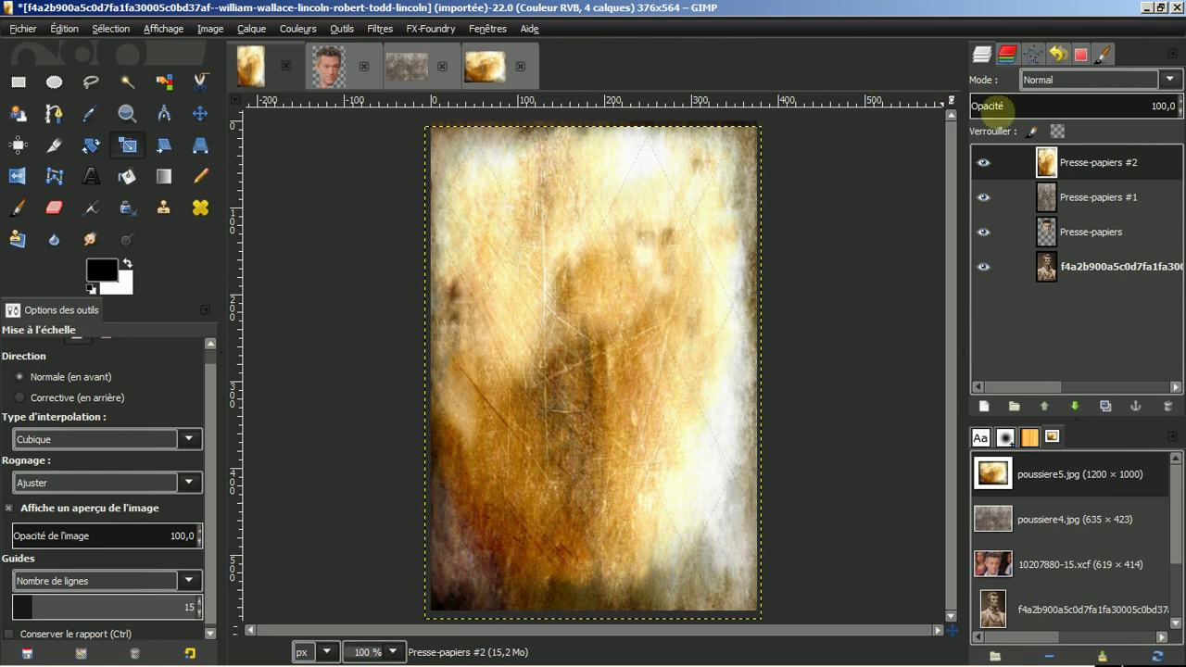
Blend the golden texture layer over the portrait with Multiplier mode at 31 % opacity
left_click(1173, 80)
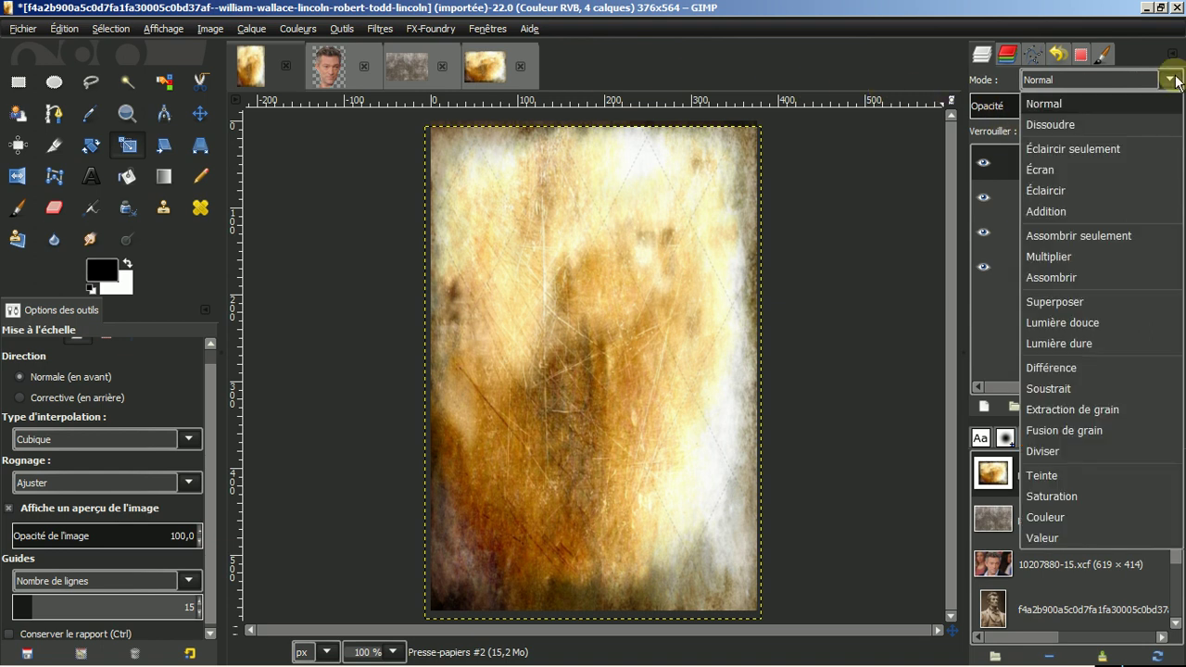
left_click(1039, 259)
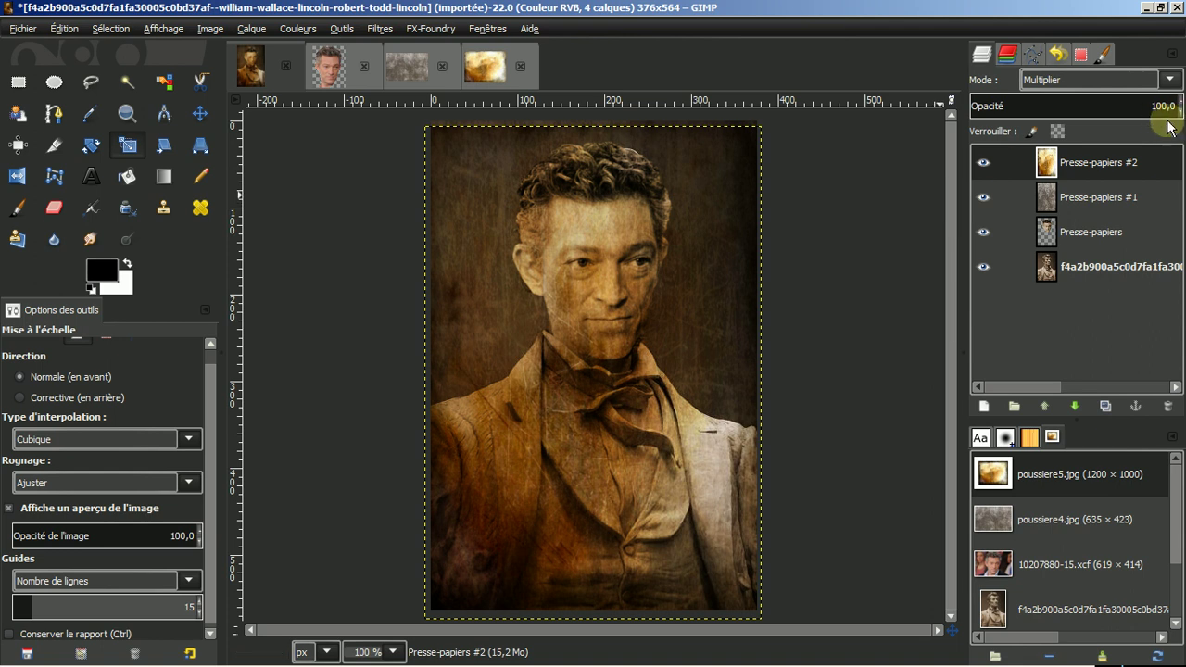
scroll(1182, 113, "down", 15)
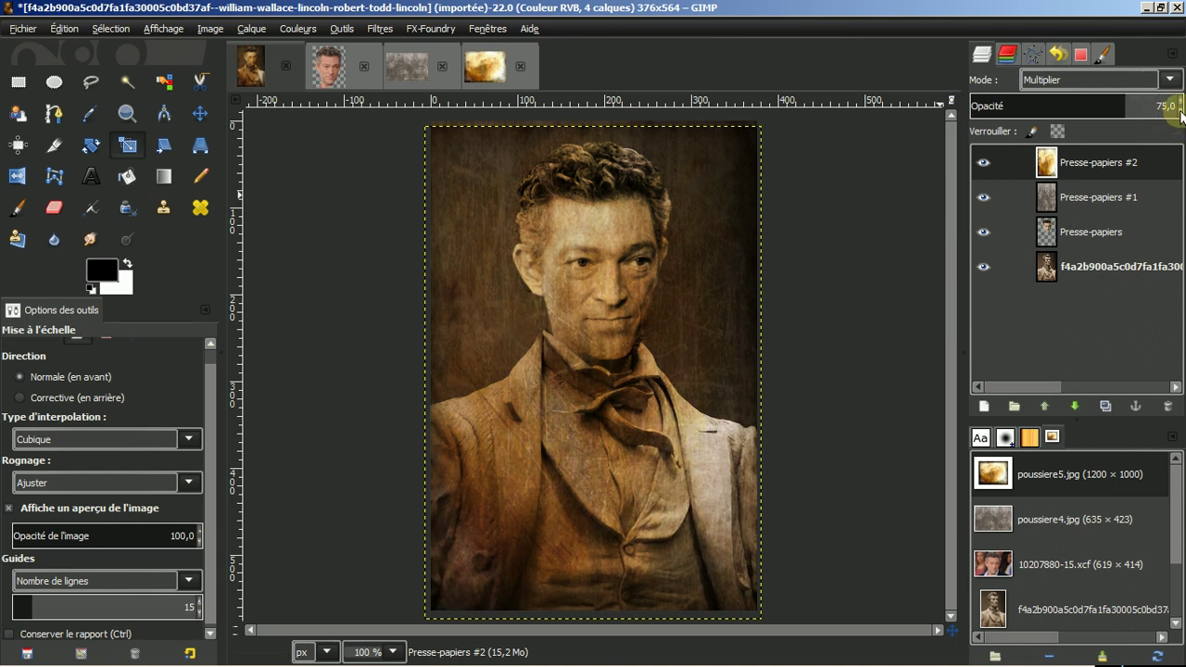
scroll(1182, 113, "down", 5)
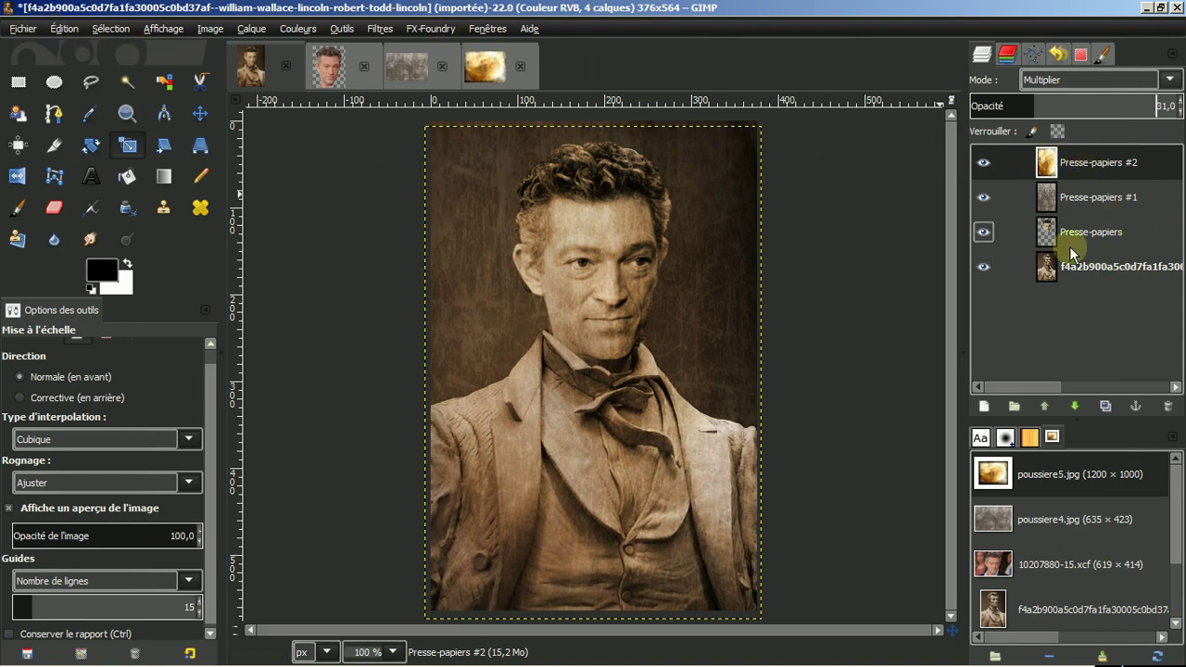
Compare the portrait with and without the two texture layers, restore their visibility, and flatten the image
left_click(983, 196)
left_click(983, 163)
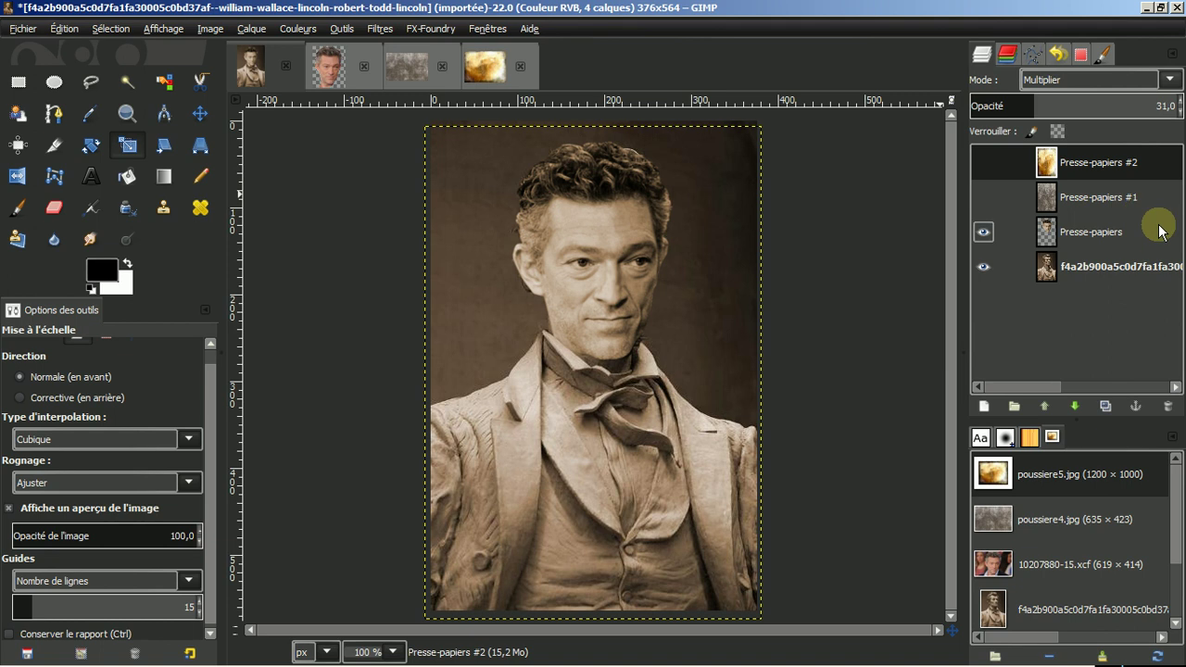
left_click(983, 196)
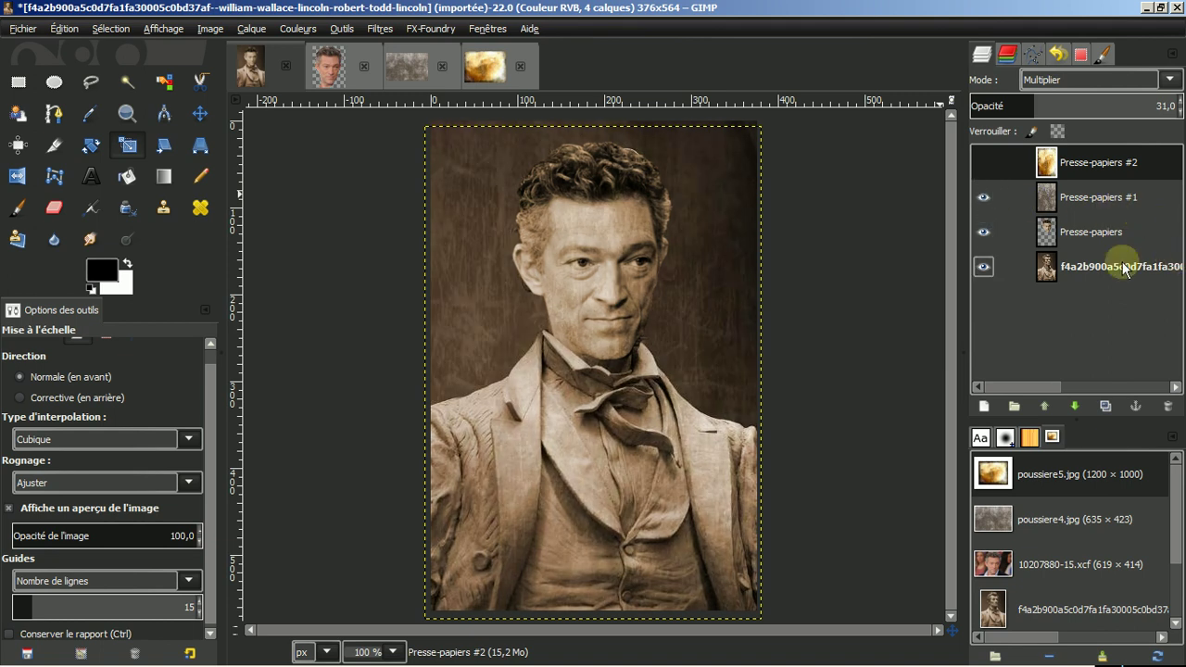
left_click(985, 163)
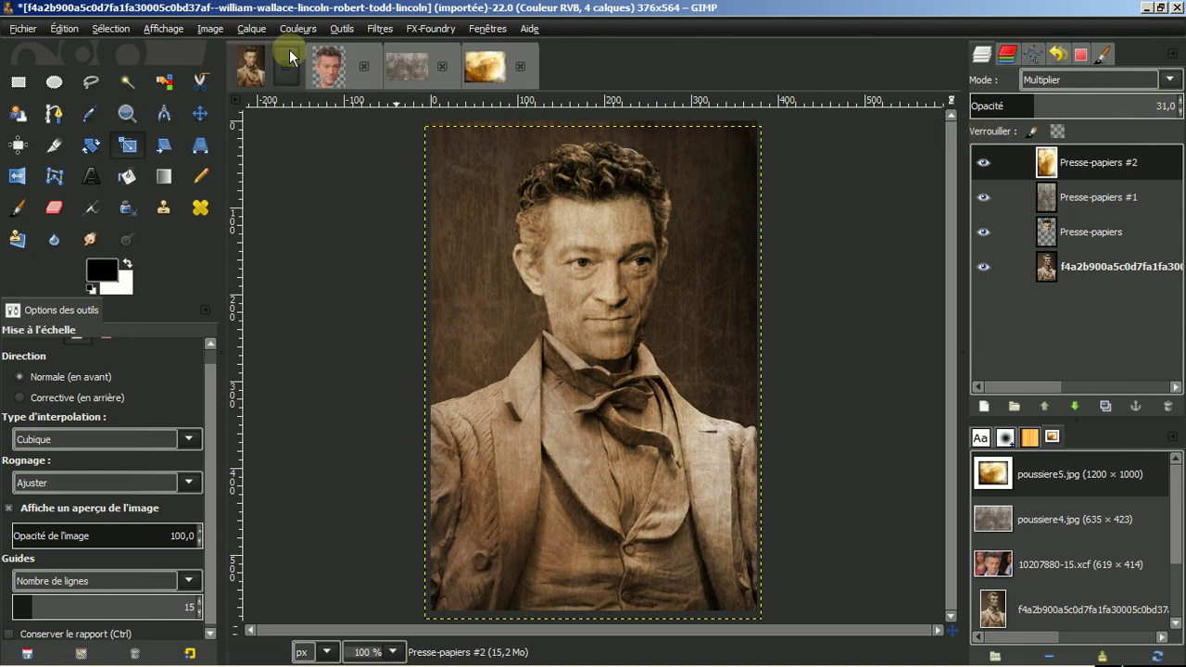
left_click(208, 30)
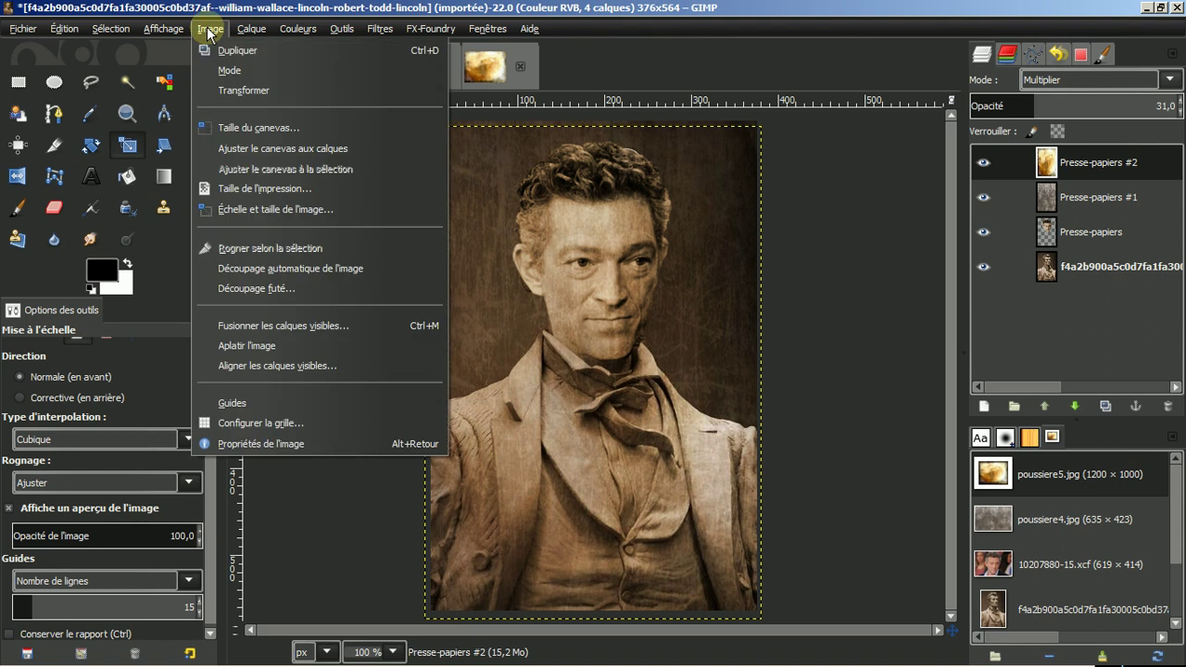
left_click(246, 344)
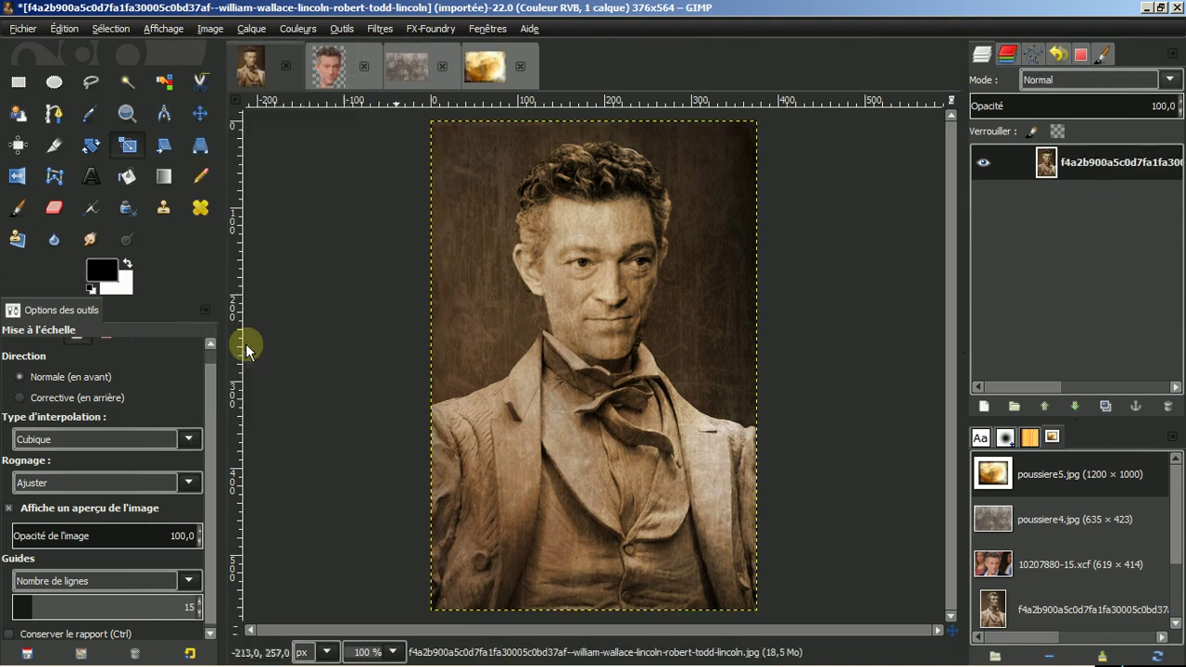
Open the Wild West wanted poster image from the recent documents, and copy the flattened sepia portrait
scroll(1098, 540, "down", 2)
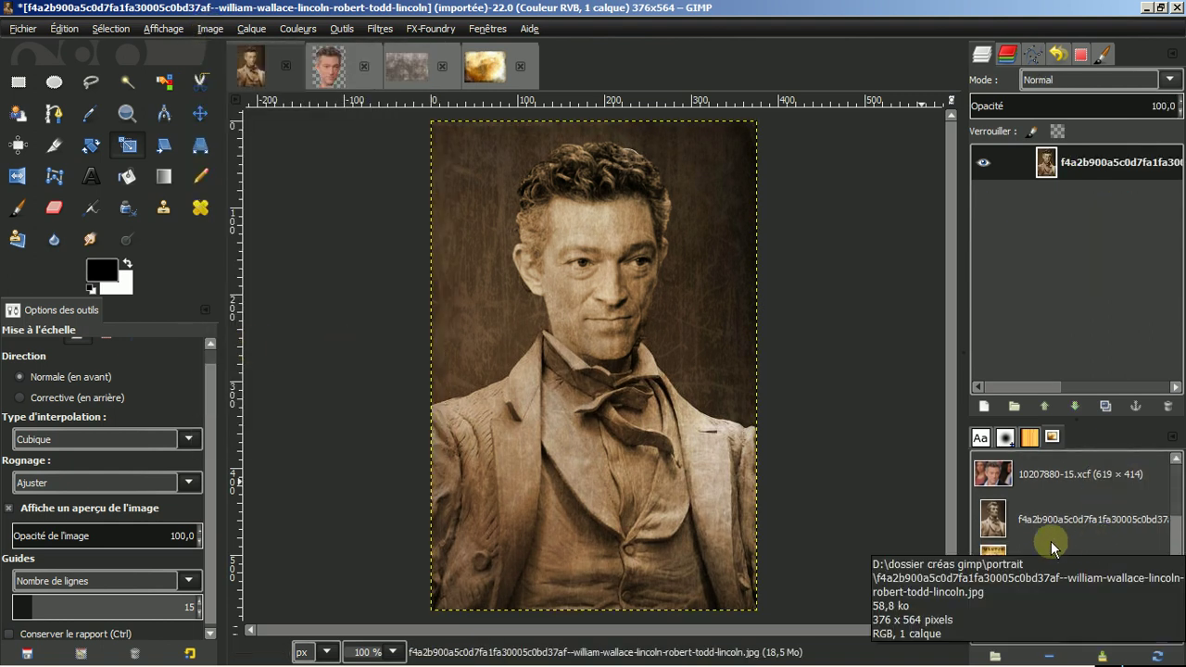
left_click(1023, 567)
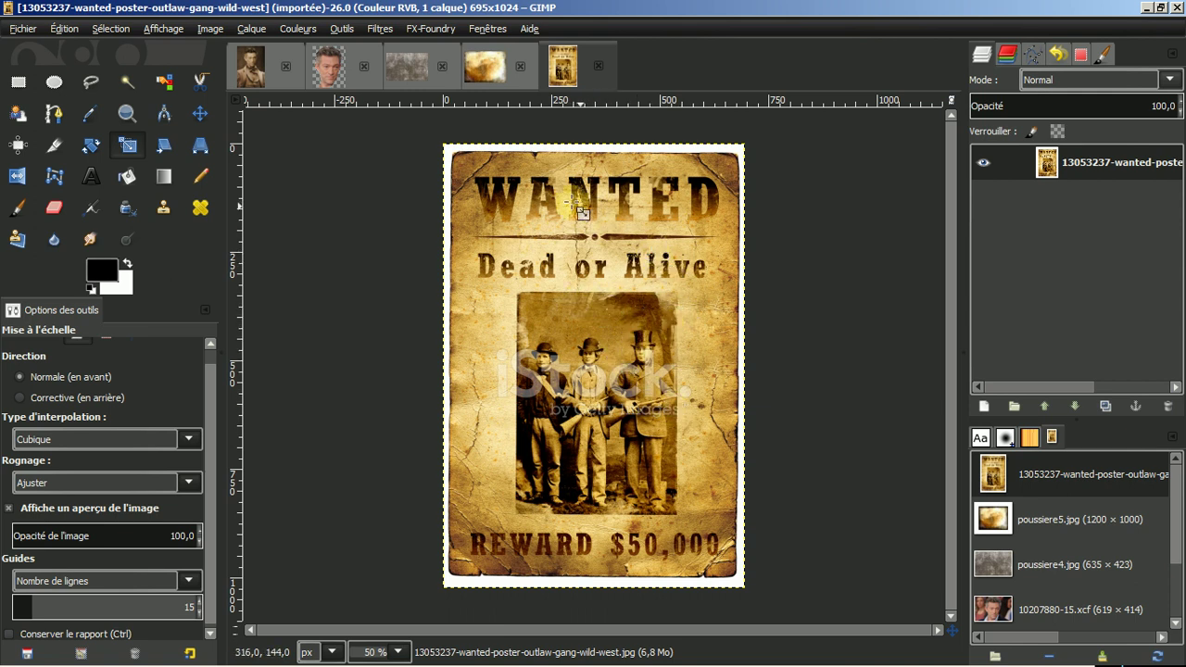
left_click(247, 68)
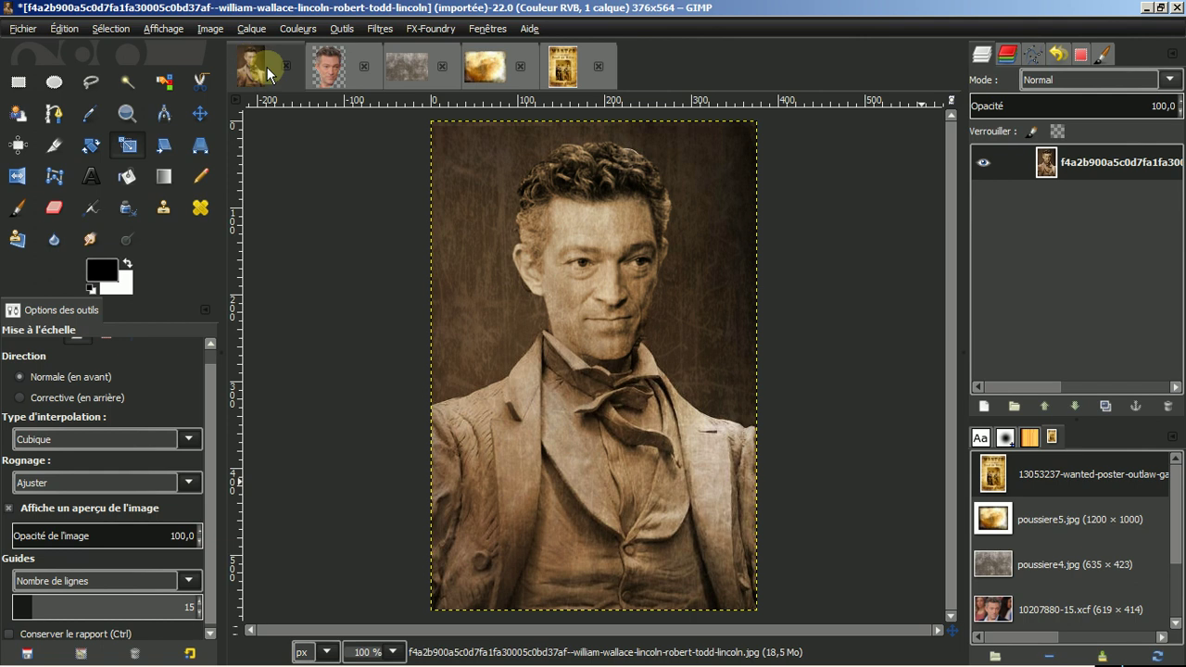
left_click(63, 28)
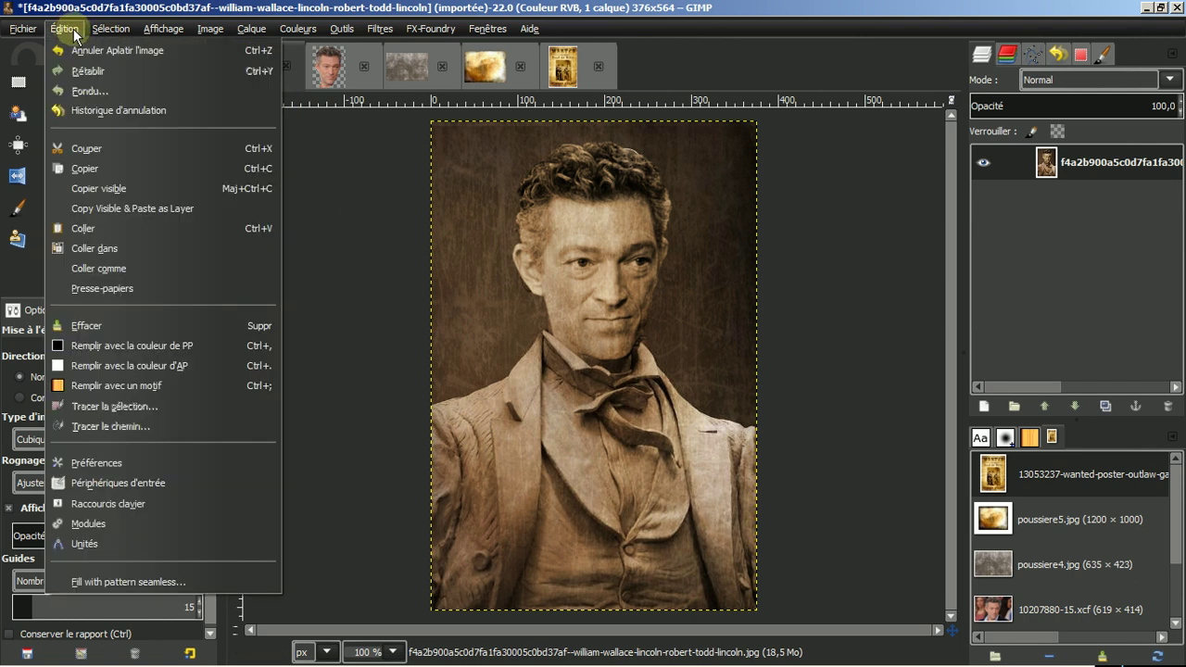
left_click(79, 164)
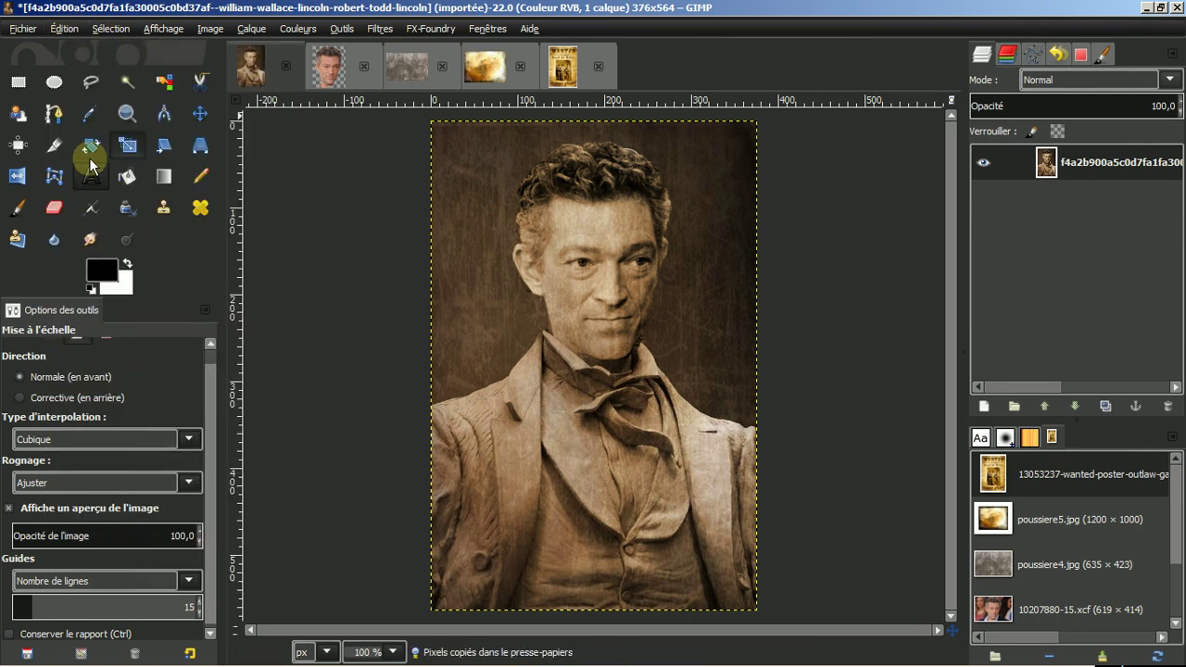
Paste the portrait into the wanted poster as a new layer and move it over the photo of the three men
left_click(572, 75)
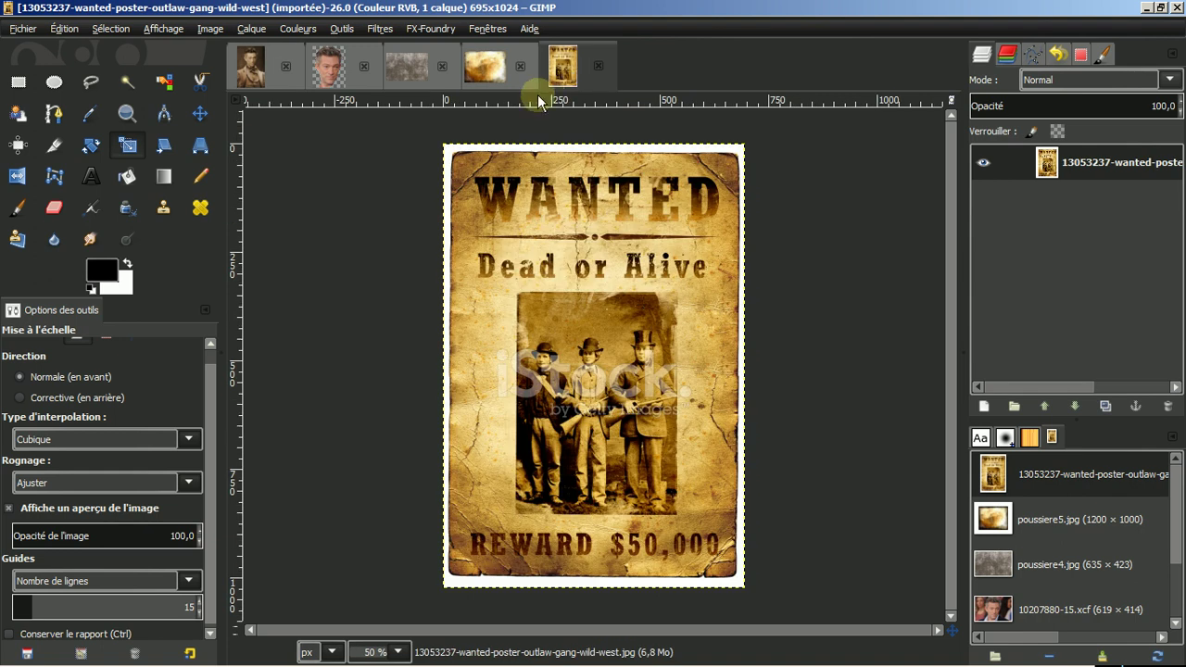
left_click(63, 29)
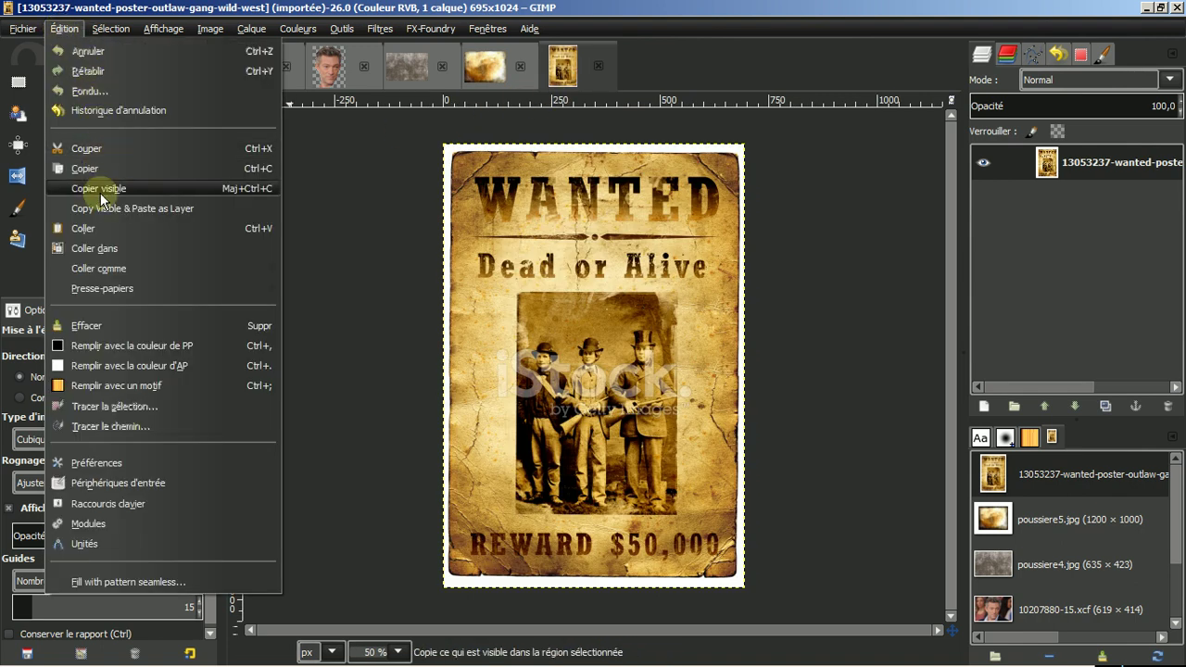
mouse_move(102, 269)
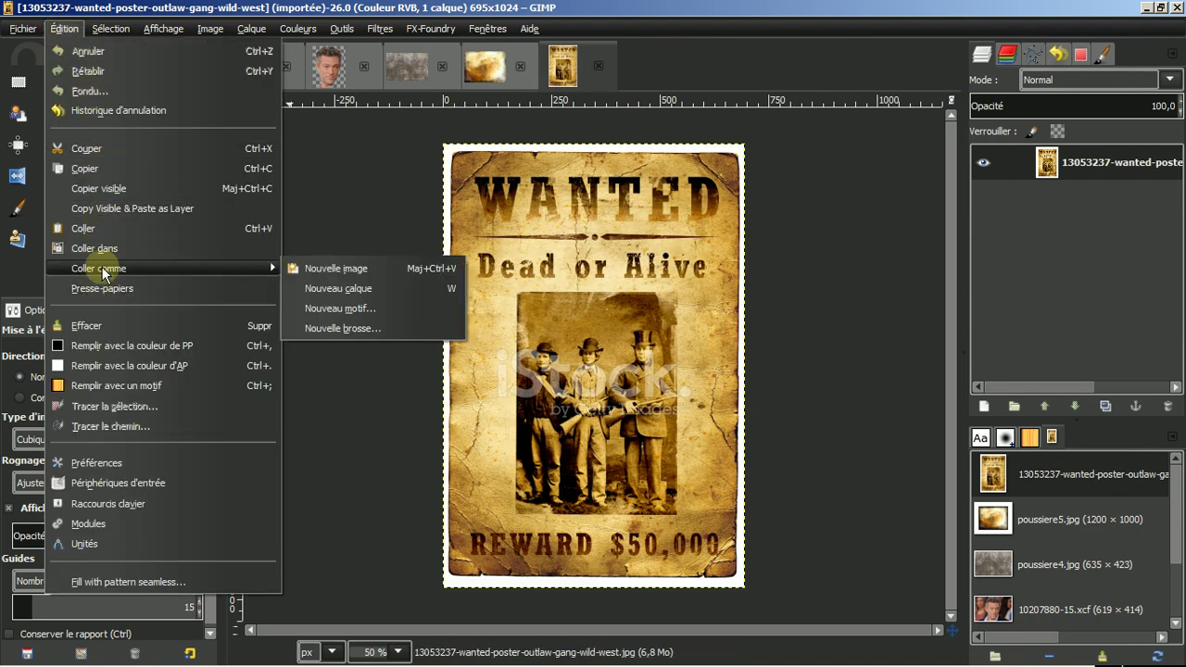
left_click(343, 288)
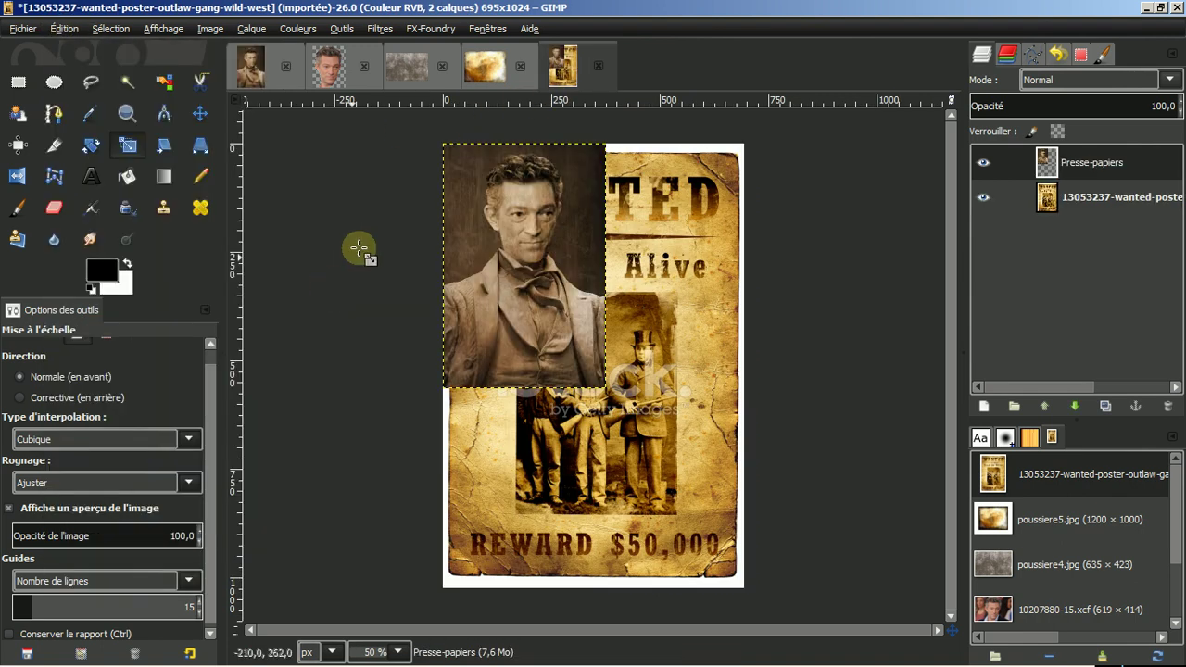
left_click(200, 114)
left_click_drag(557, 234, 615, 383)
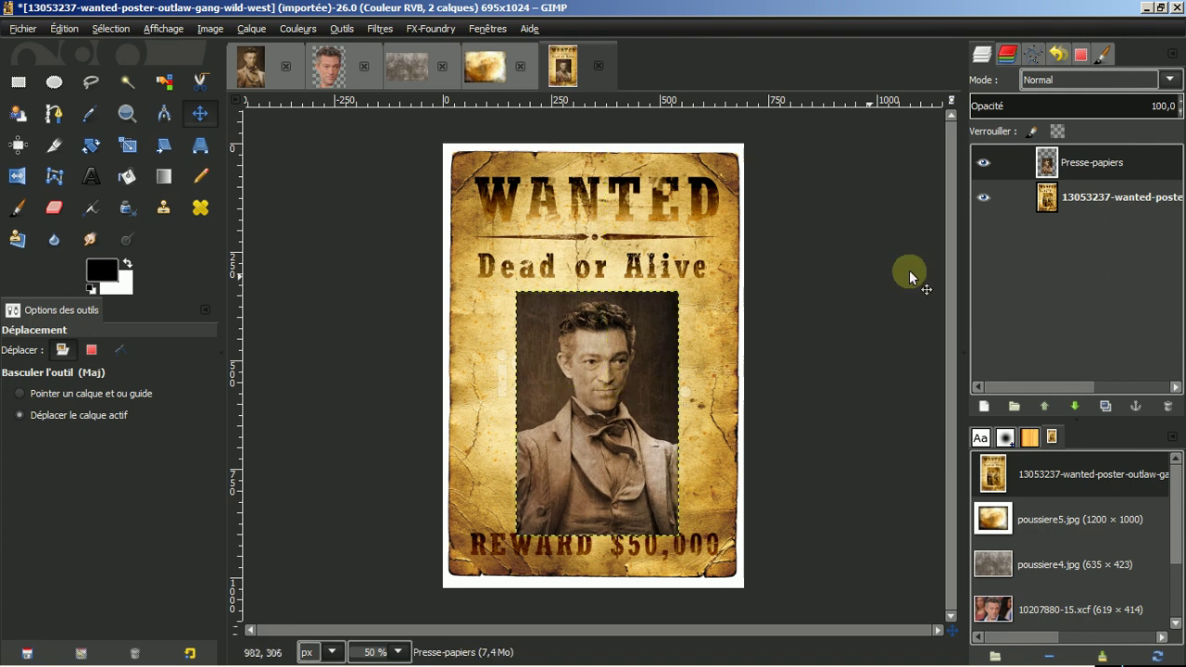
Crop only the portrait layer to the poster's photo frame, 372 × 516 px at position 172, 342, hiding the layer while framing it
left_click(982, 163)
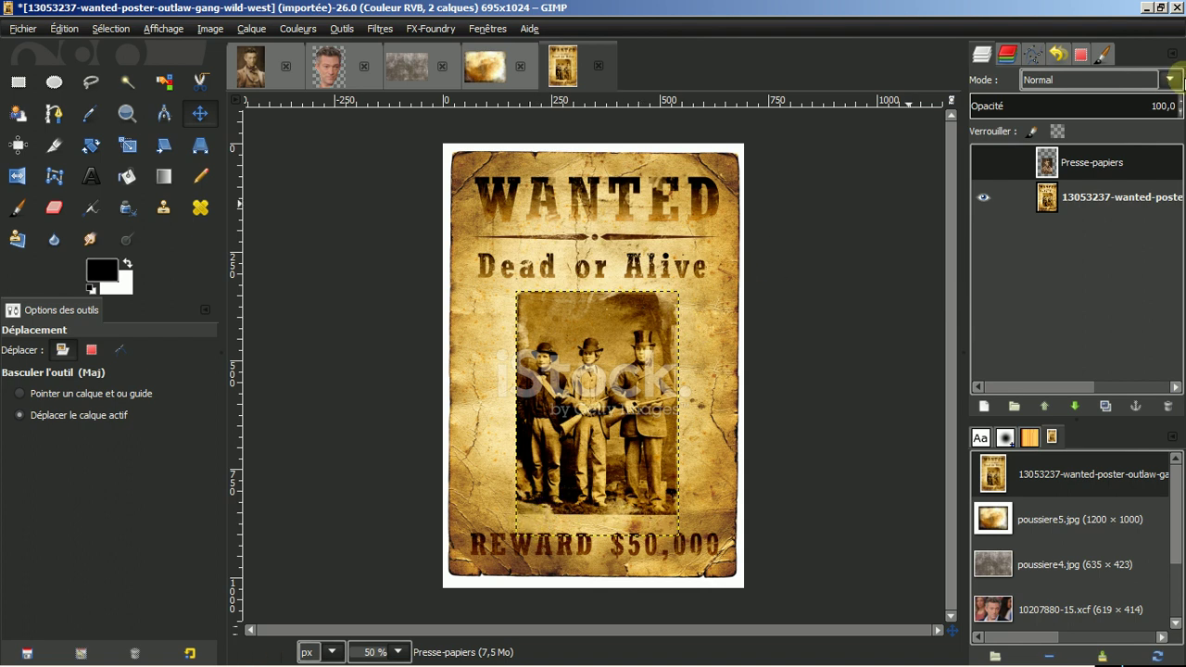
left_click(1078, 164)
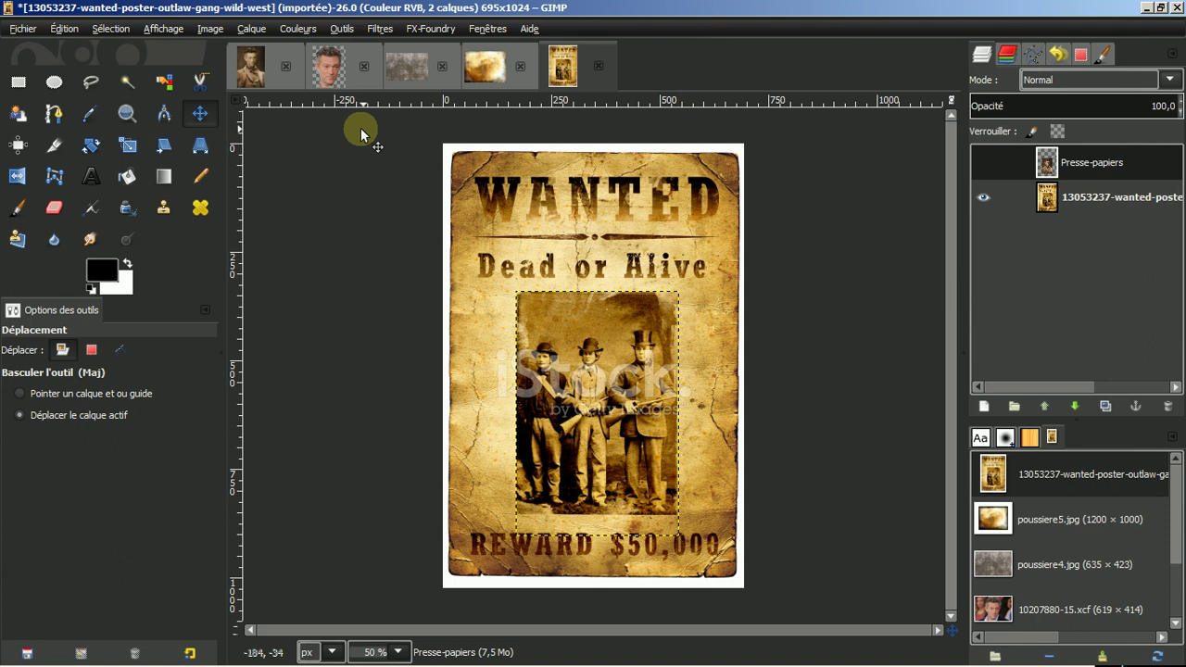
left_click(54, 144)
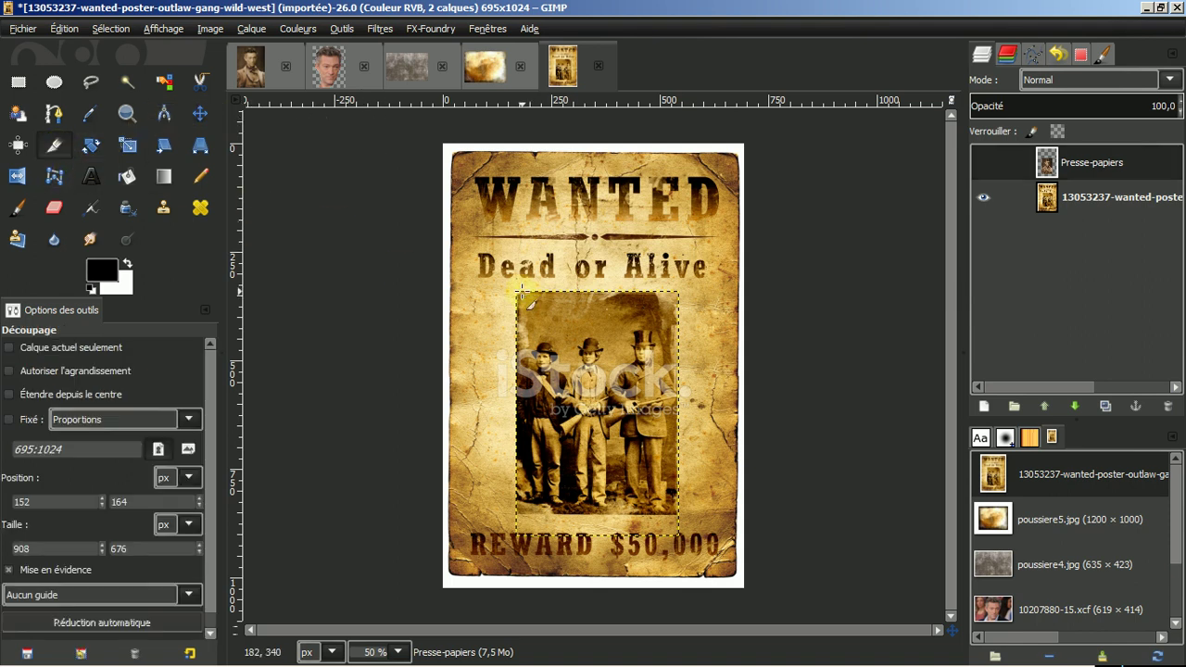
left_click_drag(517, 293, 679, 515)
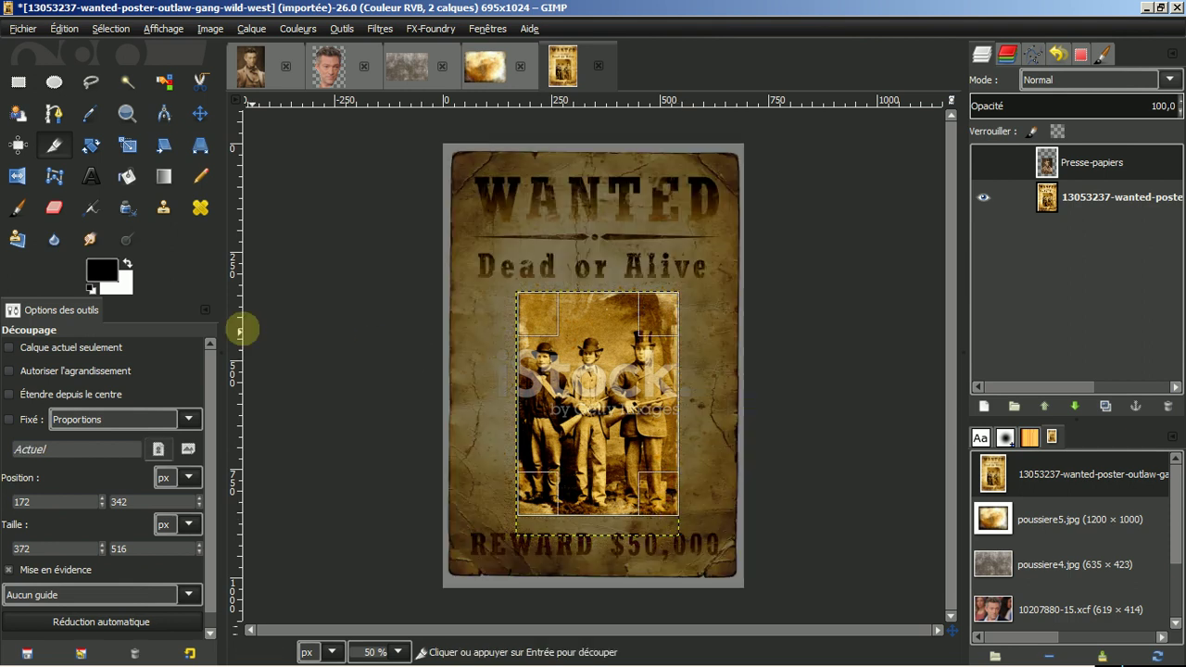
left_click(10, 348)
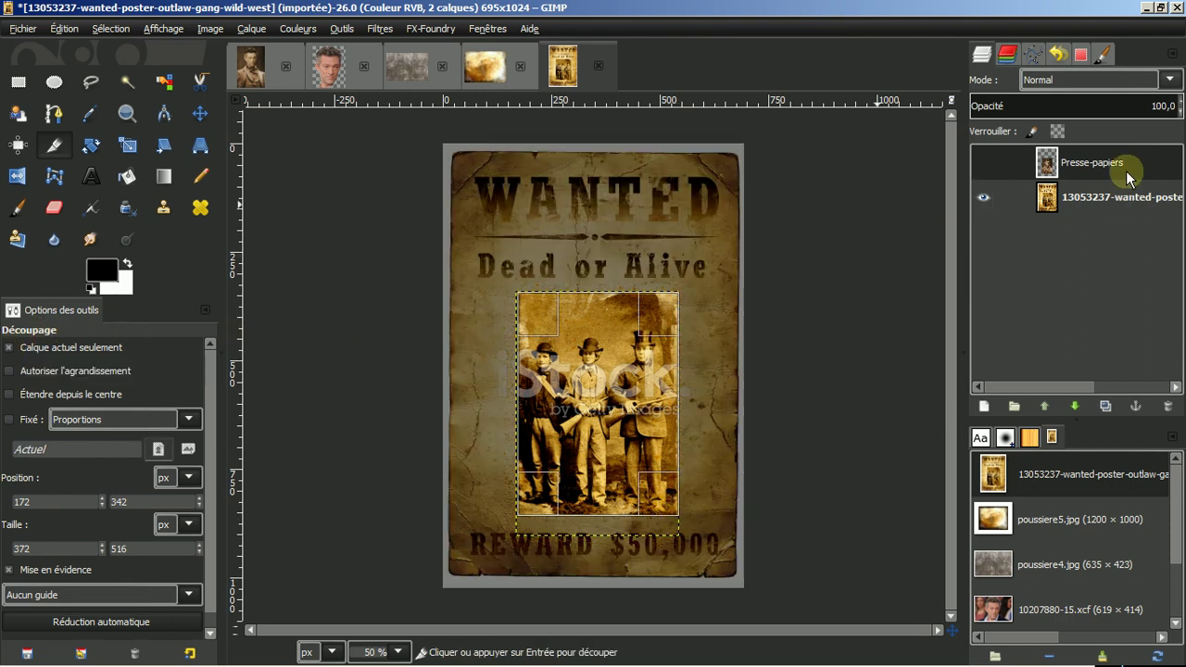
left_click(618, 387)
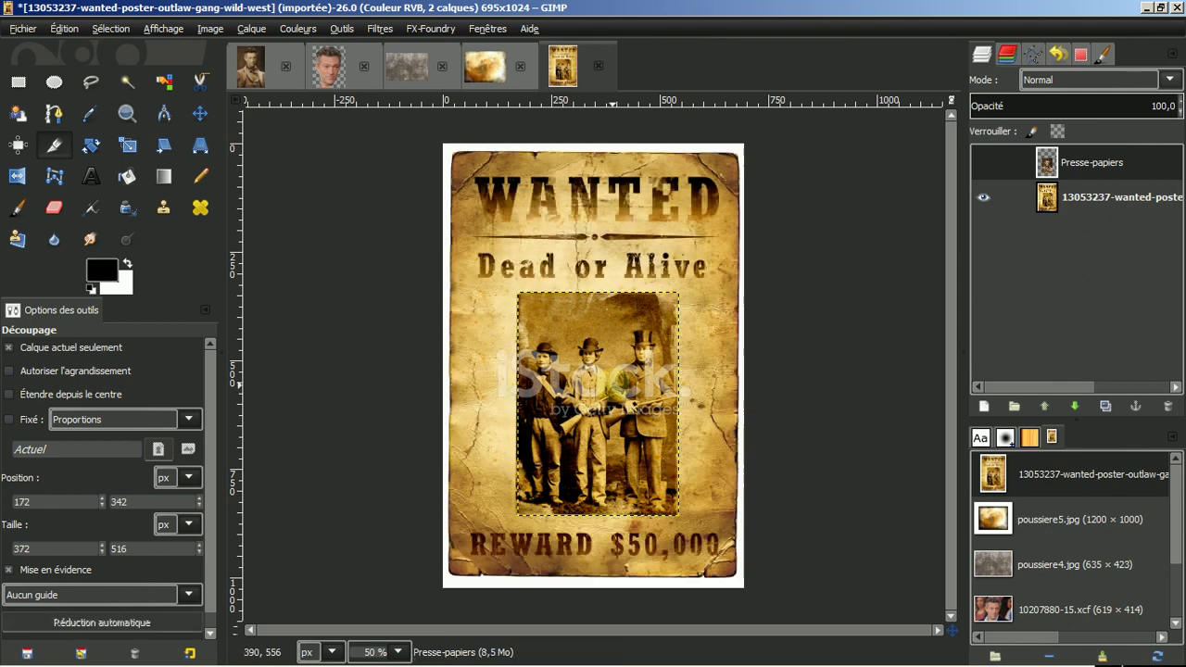
left_click(983, 163)
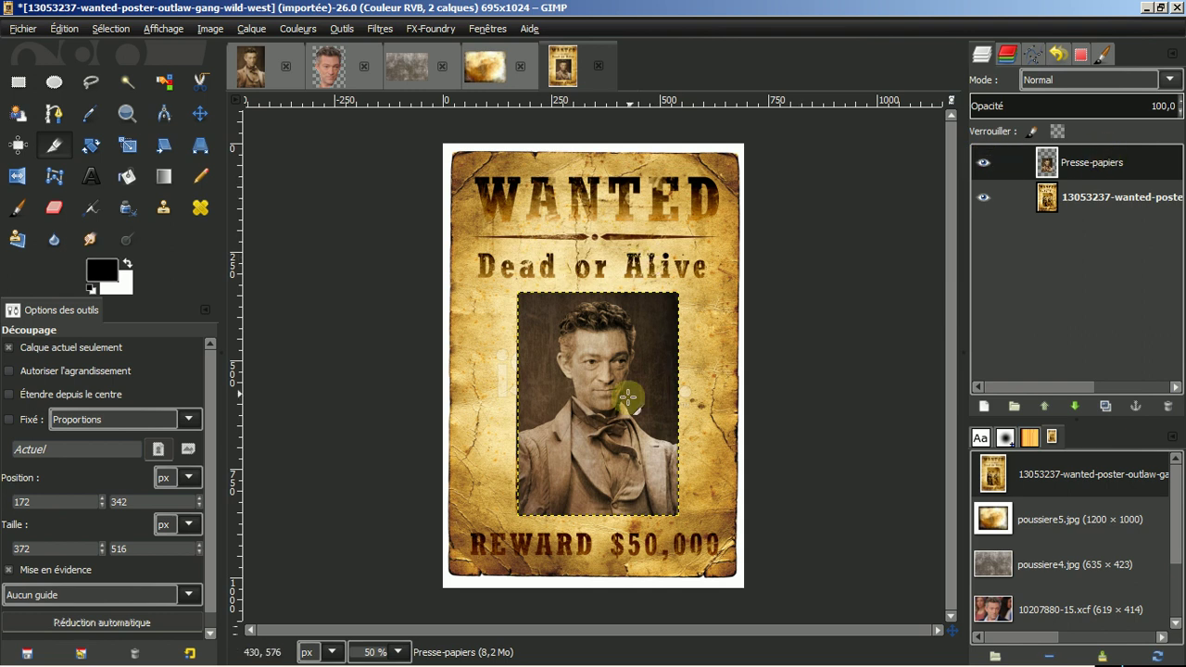
Extend the portrait layer to the image size and merge it into the poster with G'MIC Blend [seamless], inner fading 5 and outer fading 0
right_click(1095, 163)
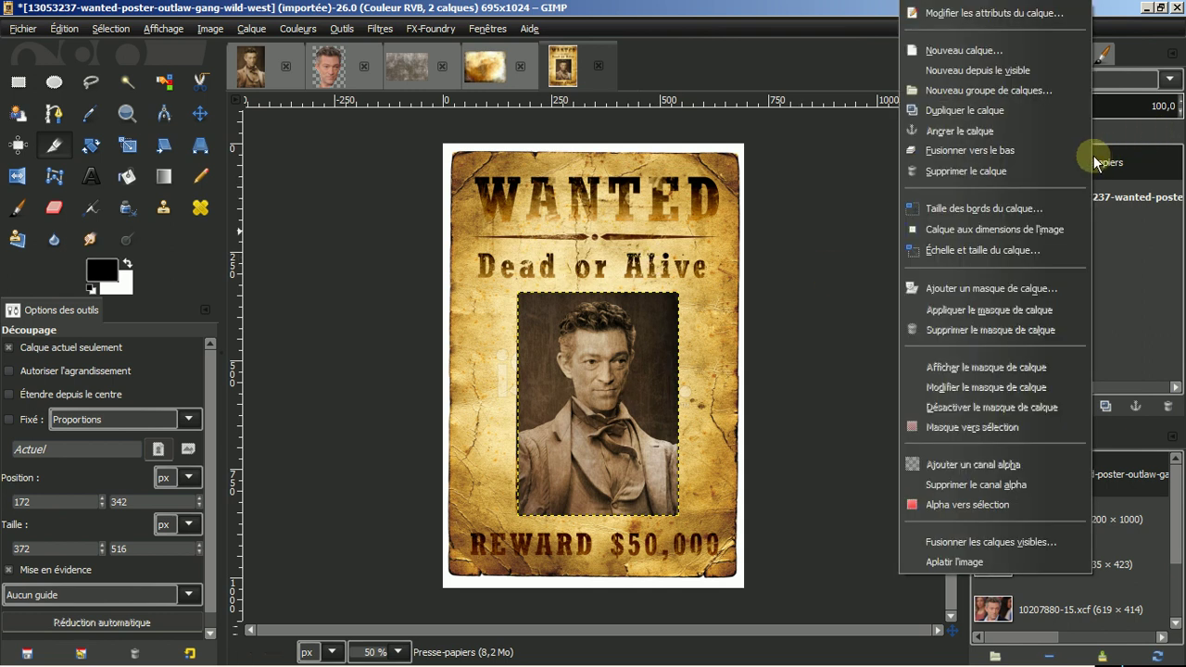
left_click(1005, 229)
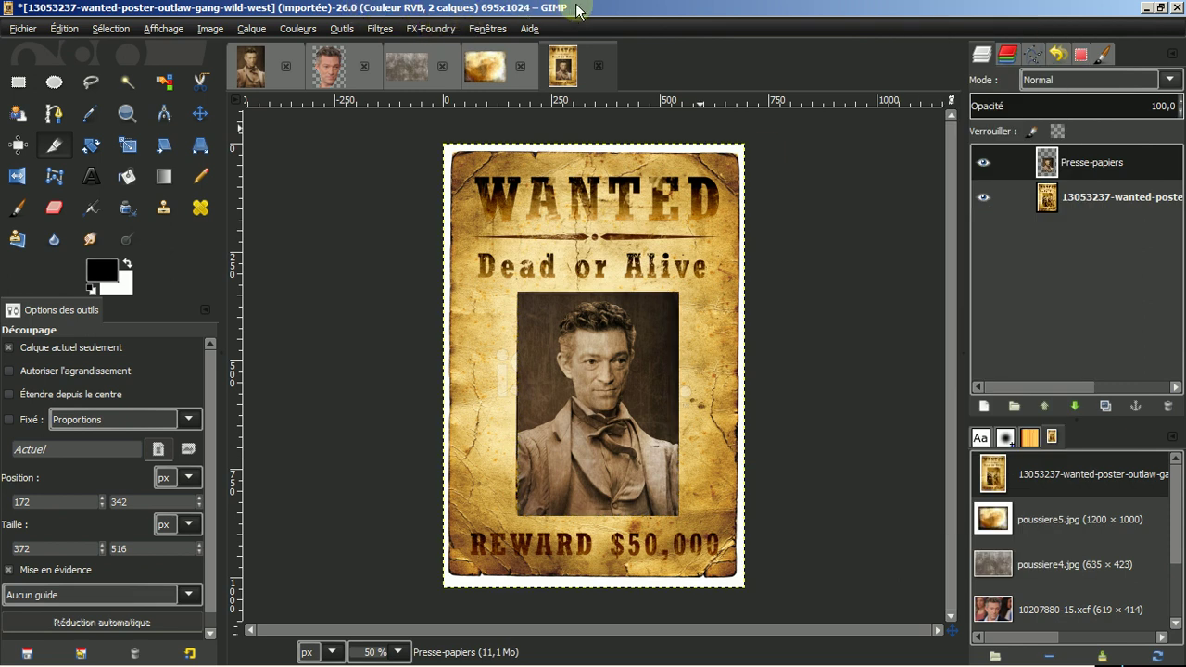
left_click(382, 29)
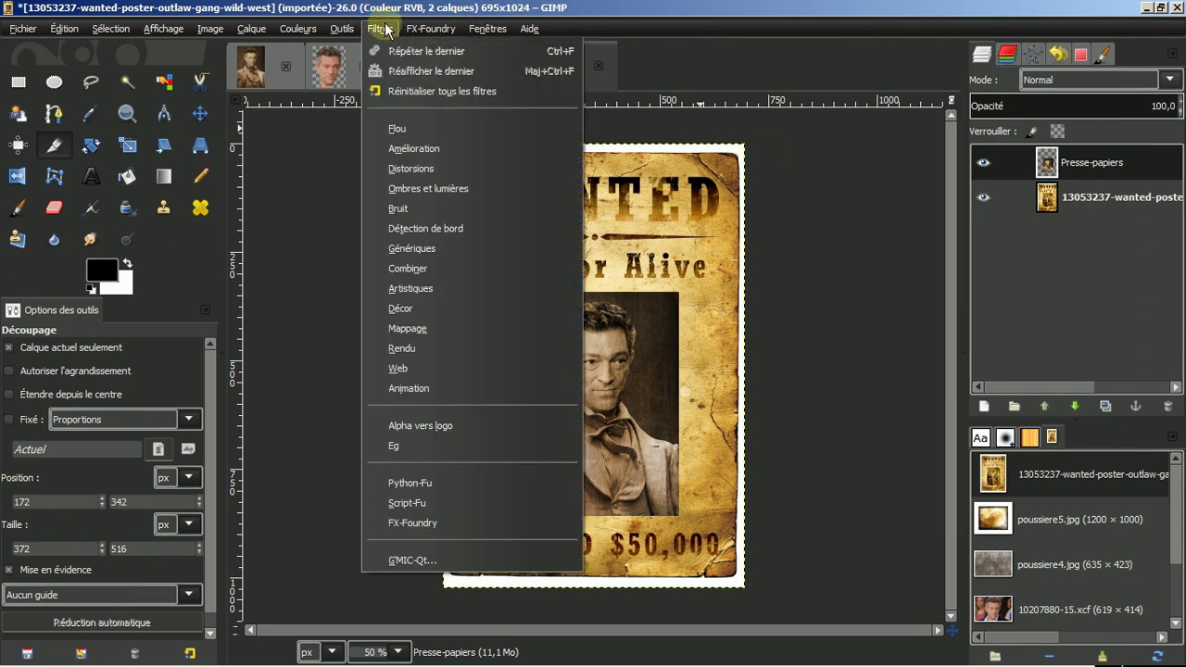
left_click(406, 559)
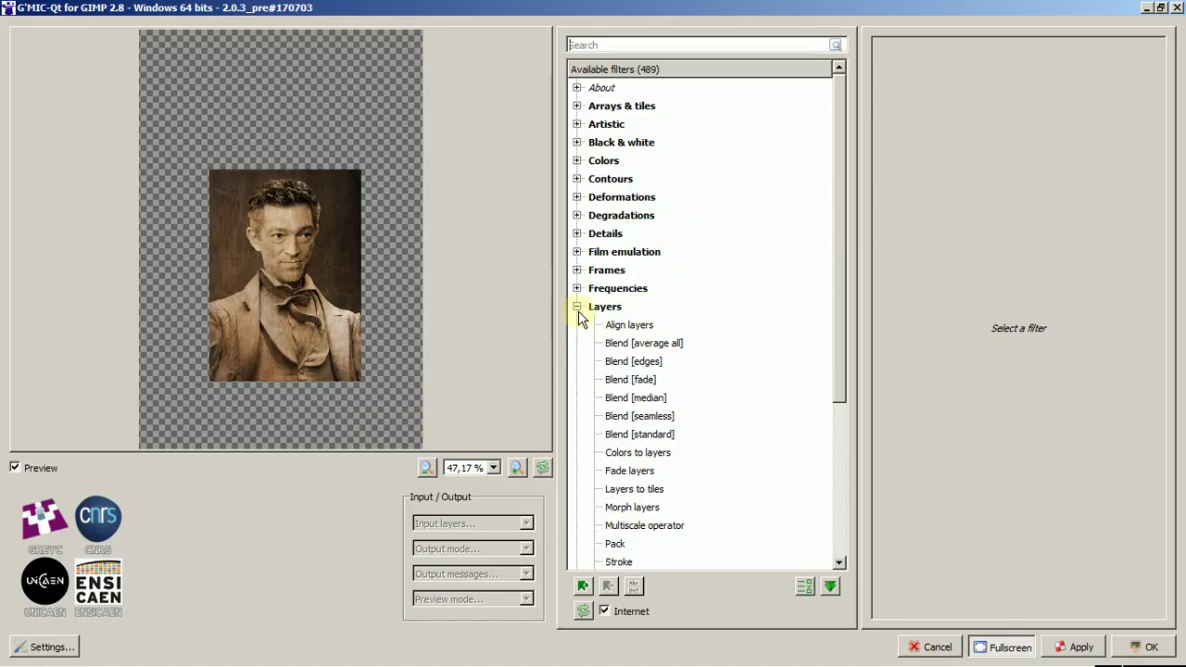
left_click(635, 418)
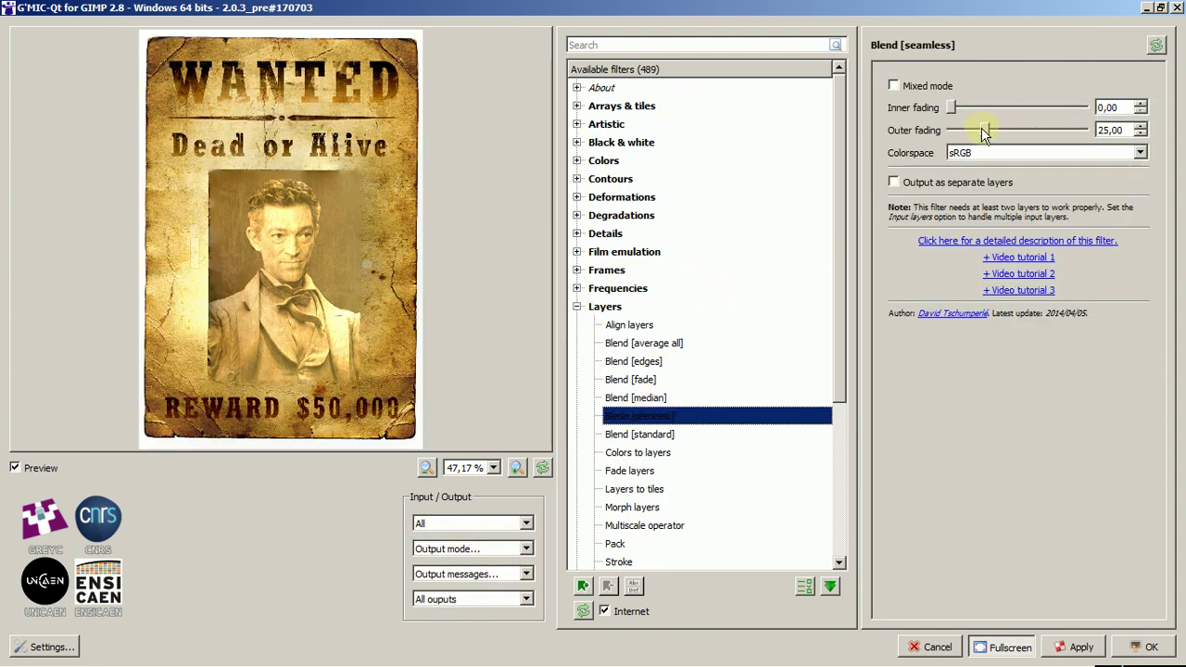
left_click_drag(986, 133, 946, 126)
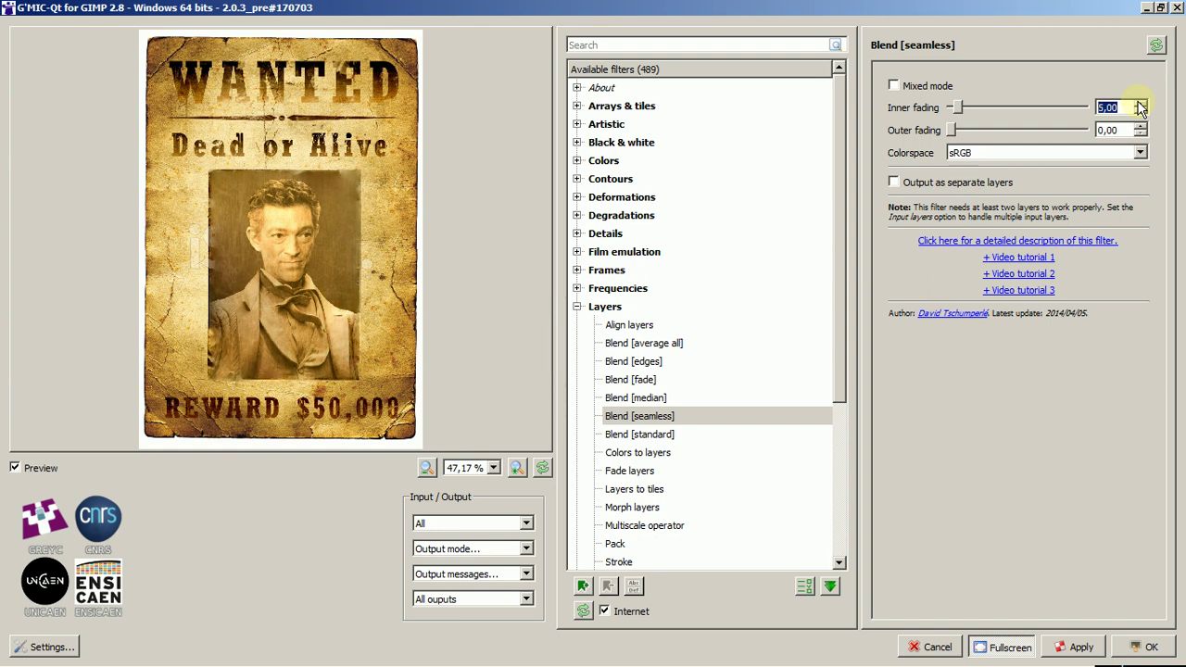
left_click(1131, 648)
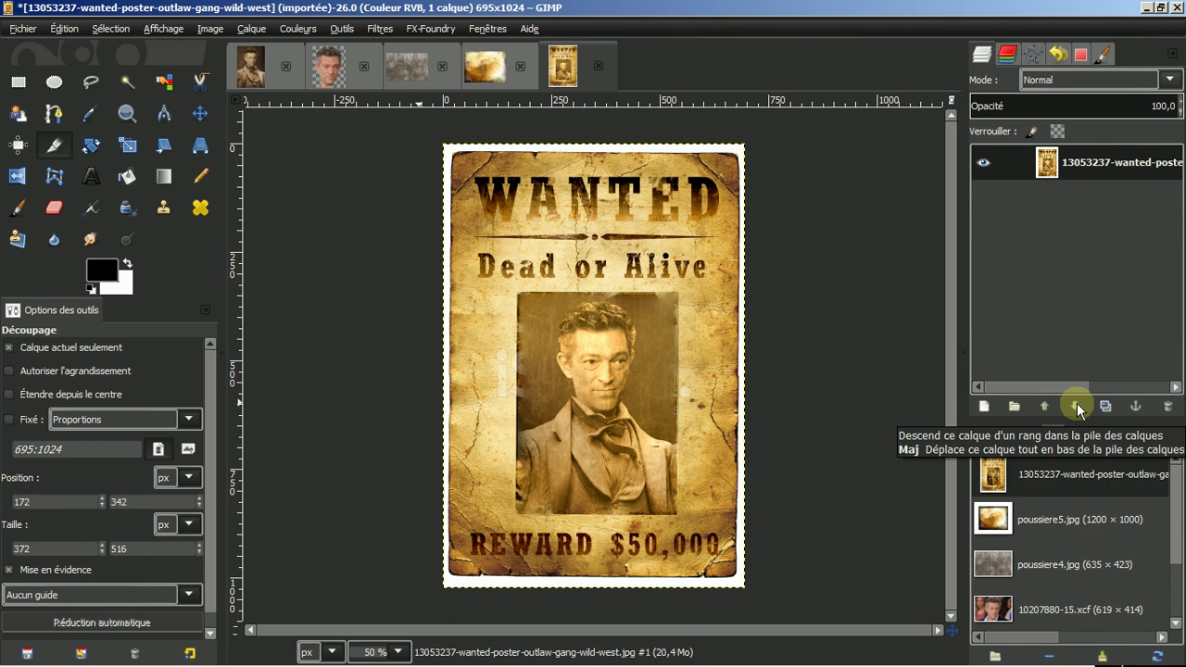
Open the finished marble bust image vincent2.jpg for viewing, and return to the sepia portrait image
left_click_drag(1173, 502, 1171, 567)
double_click(1043, 608)
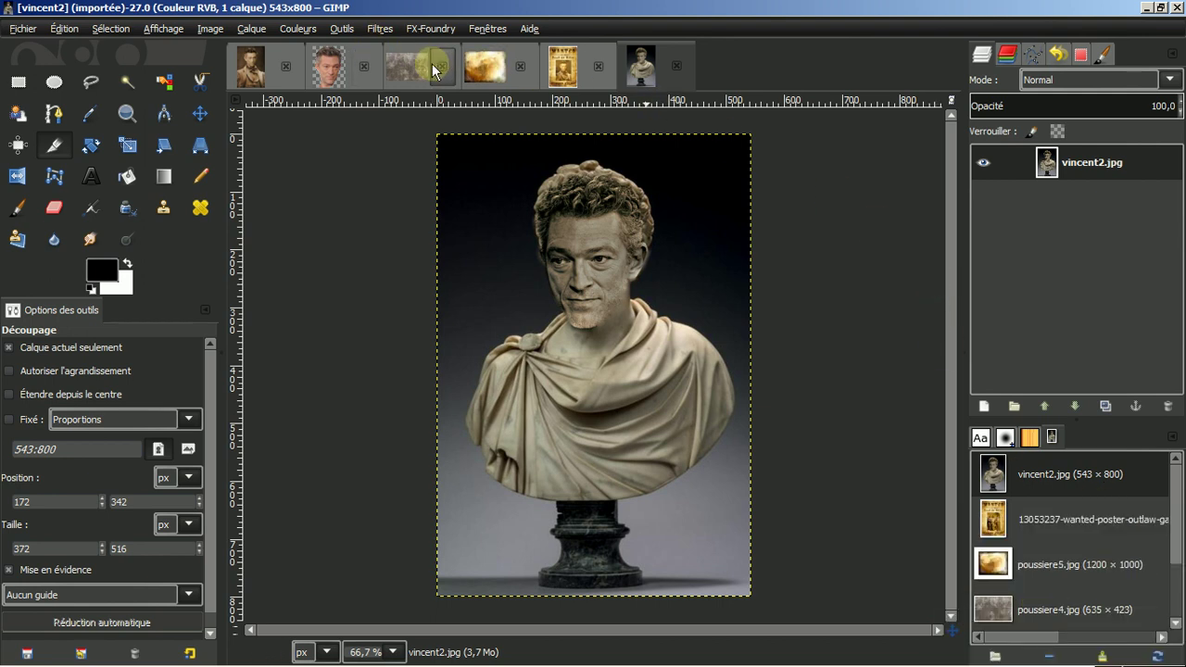
left_click(251, 67)
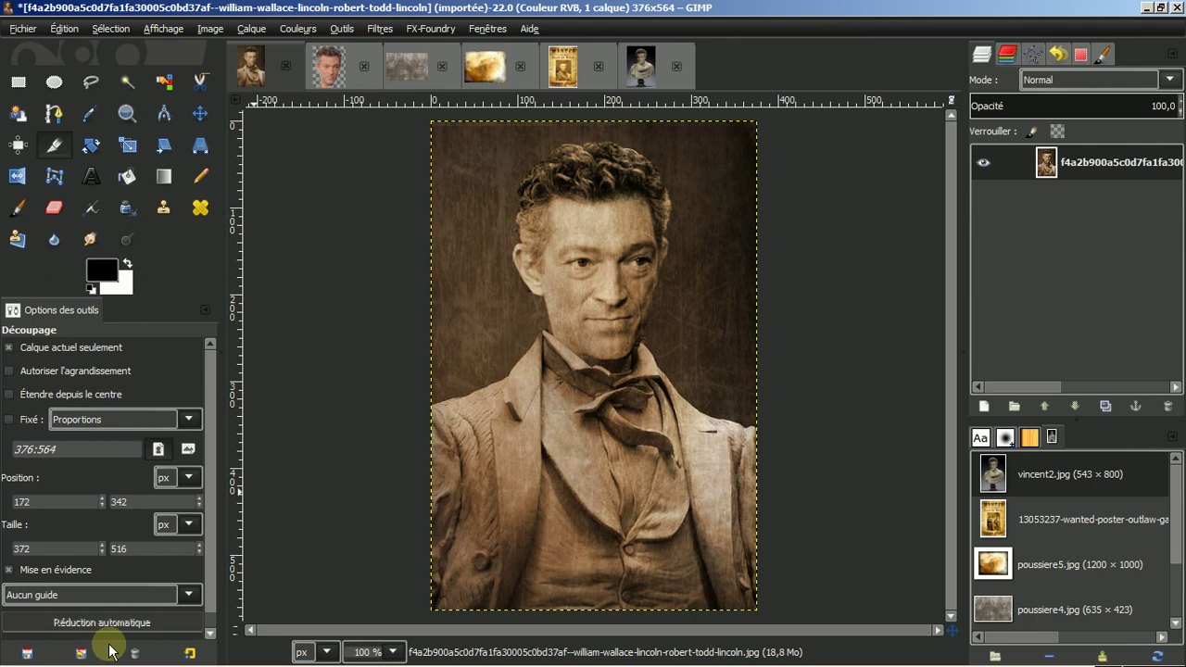
mouse_move(108, 649)
left_click(206, 653)
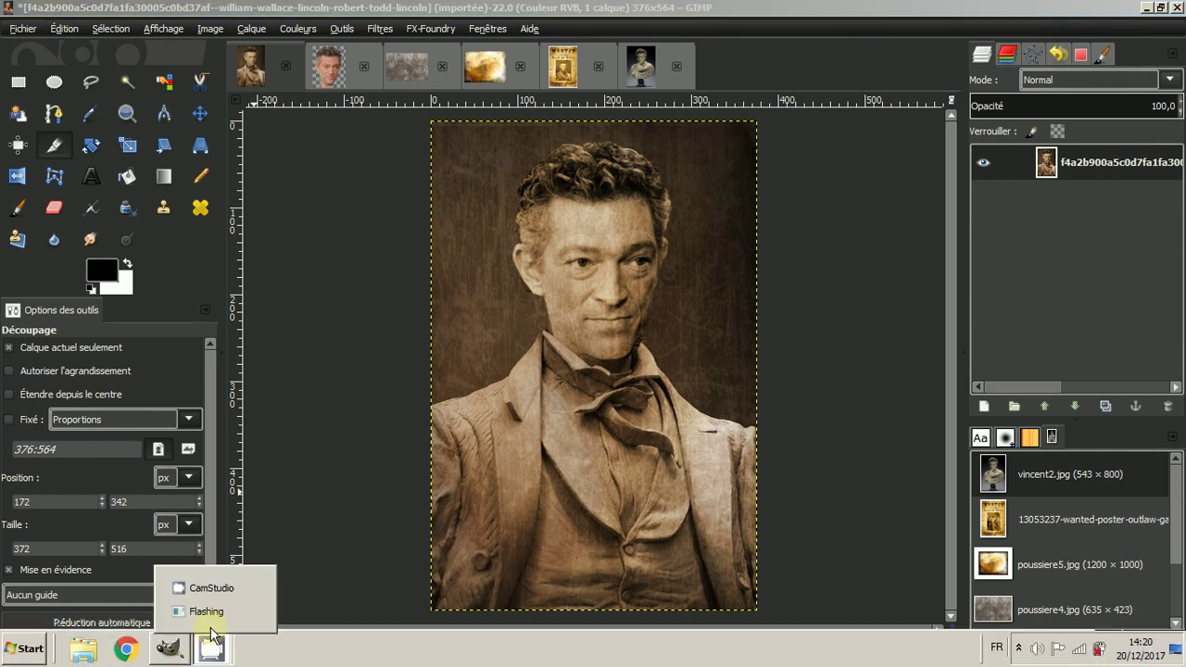